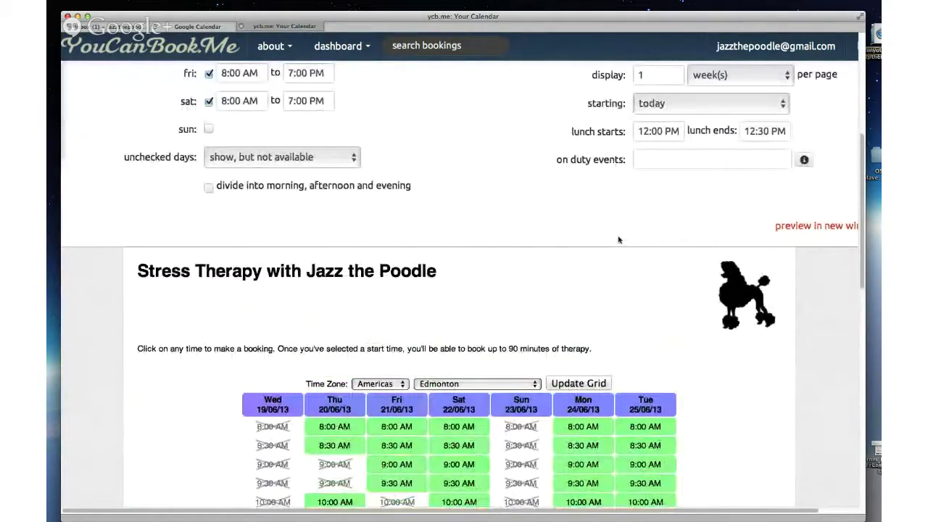
pyautogui.scroll(3, 619, 239)
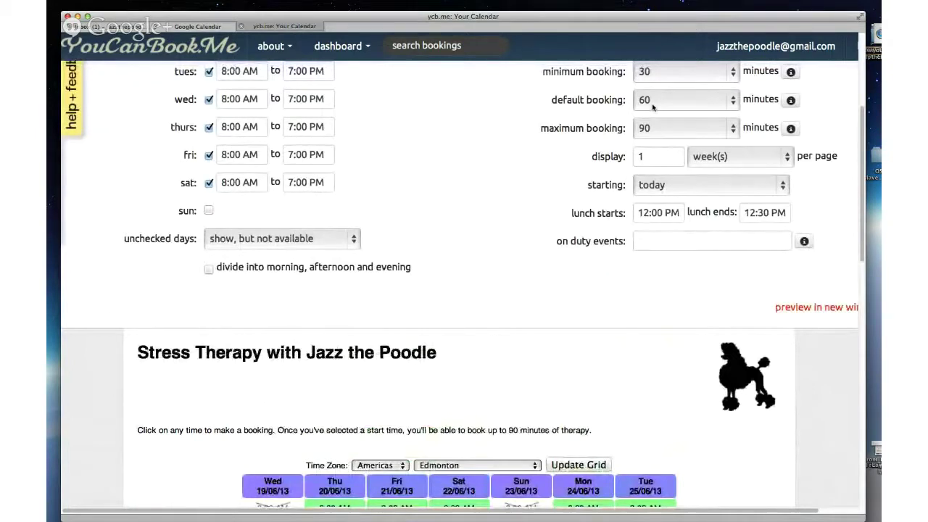
pyautogui.click(652, 107)
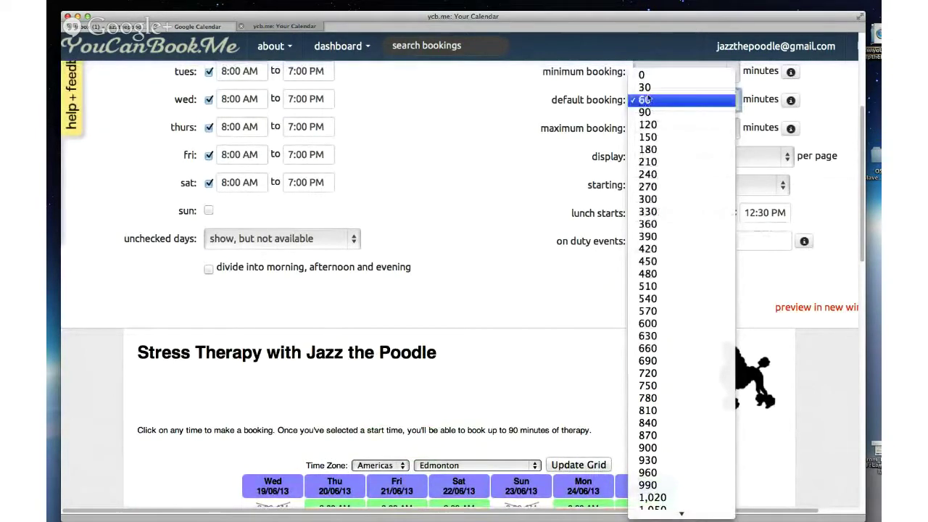
pyautogui.click(645, 99)
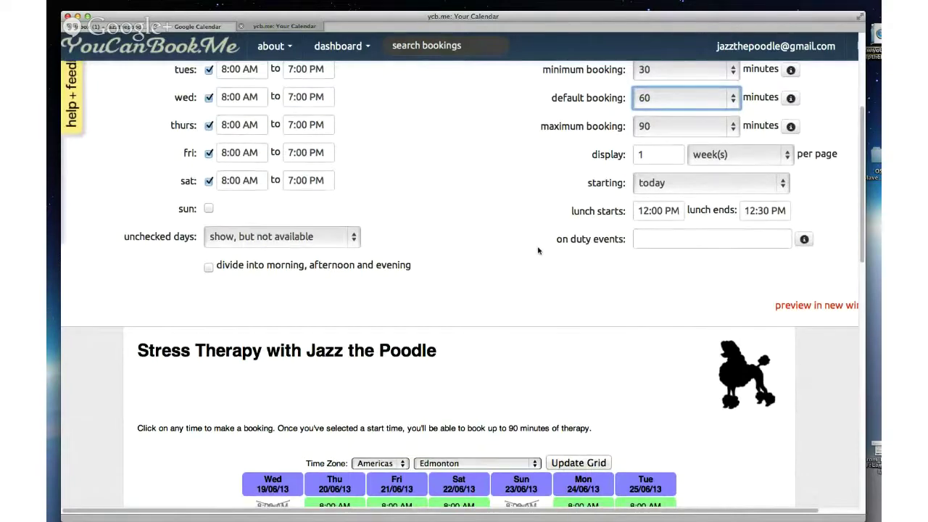
pyautogui.scroll(-1, 542, 244)
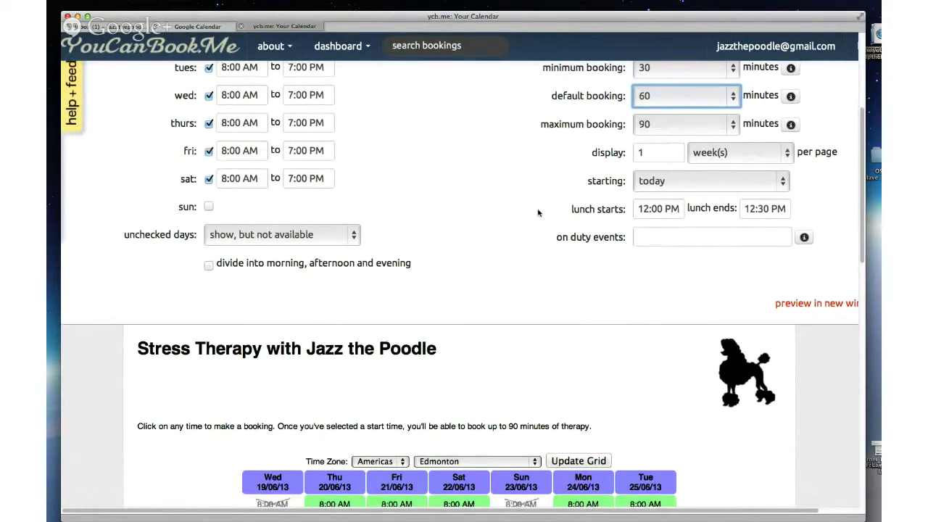
pyautogui.scroll(-8, 538, 212)
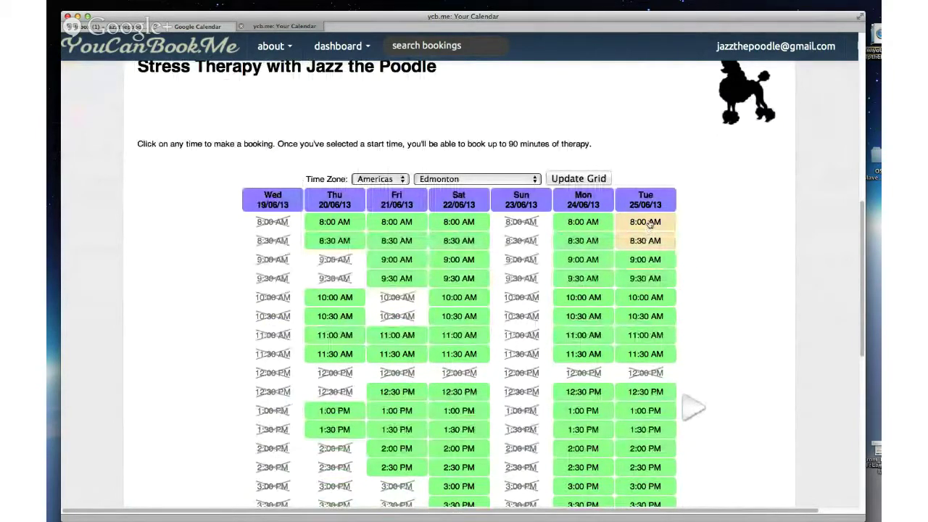
pyautogui.scroll(1, 650, 224)
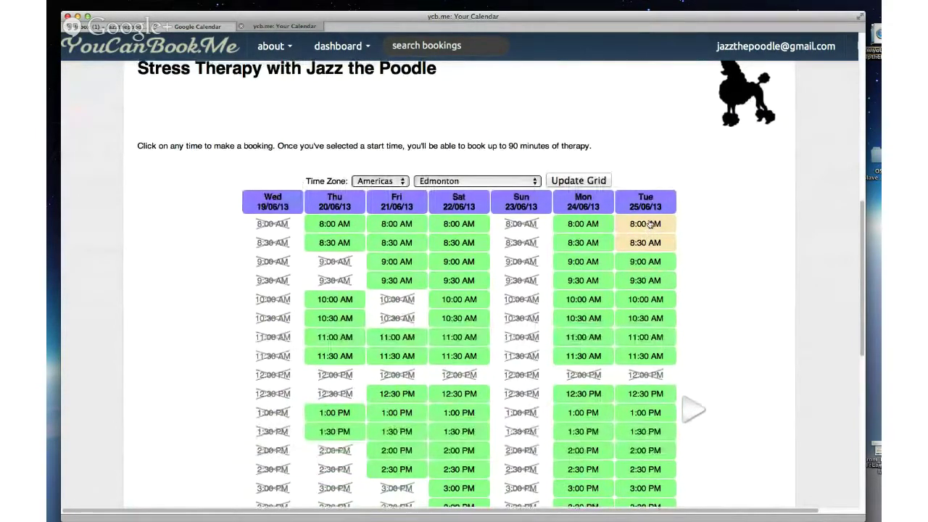
pyautogui.scroll(10, 650, 224)
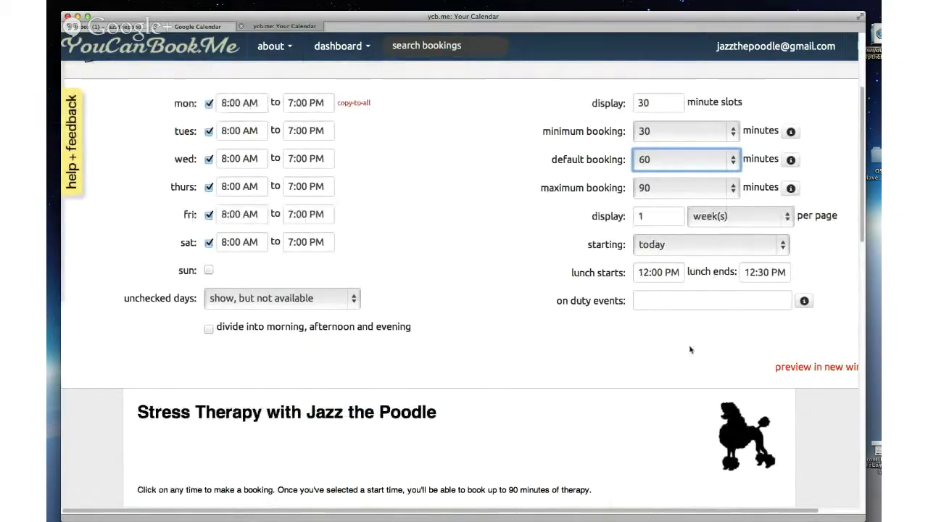
pyautogui.scroll(-10, 690, 349)
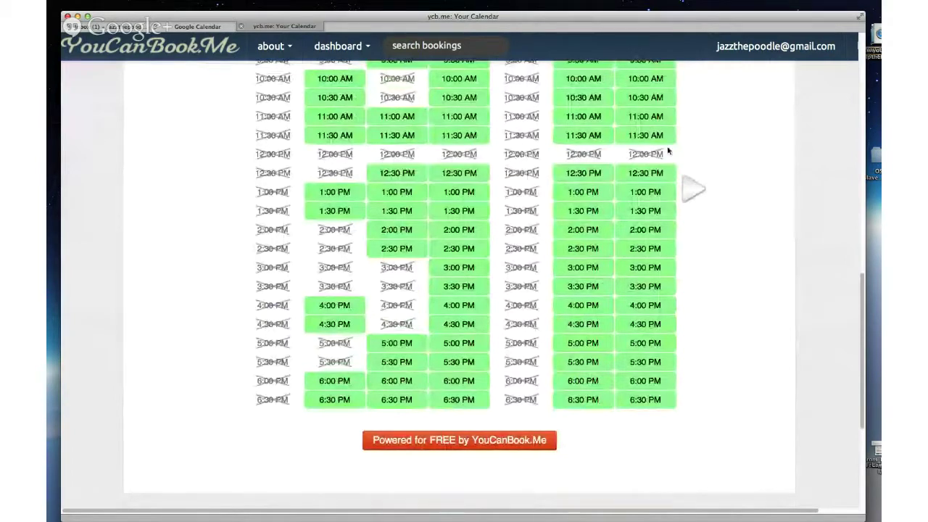
pyautogui.scroll(2, 698, 148)
pyautogui.scroll(5, 699, 148)
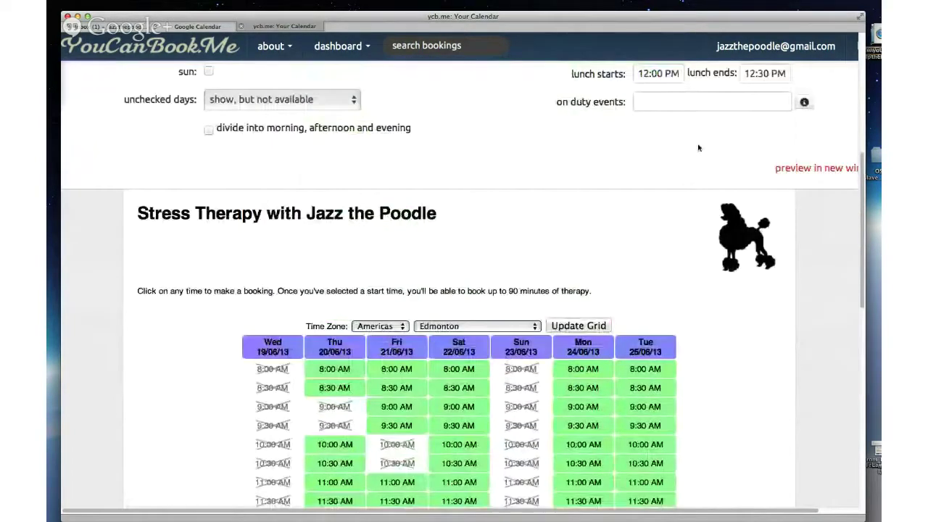
pyautogui.scroll(4, 580, 217)
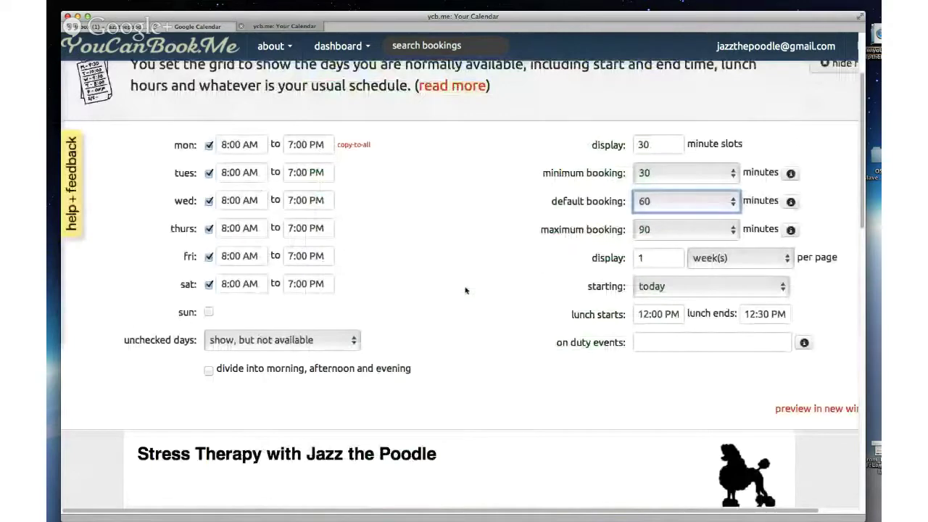
pyautogui.scroll(1, 482, 274)
pyautogui.scroll(2, 498, 257)
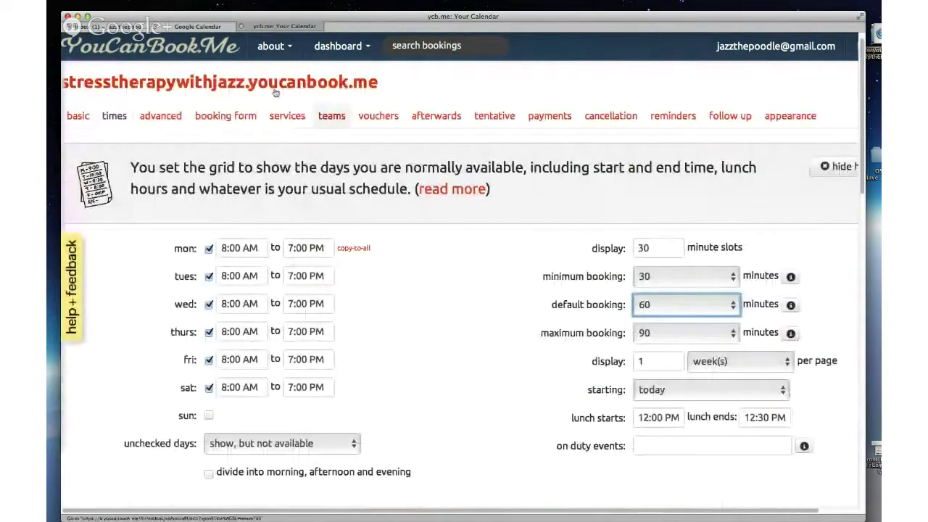
# Step: Review advanced settings: 4-hour minimum notice, 104-week advance limit, and the Americas/Edmonton time-zone chooser in the preview
pyautogui.click(161, 117)
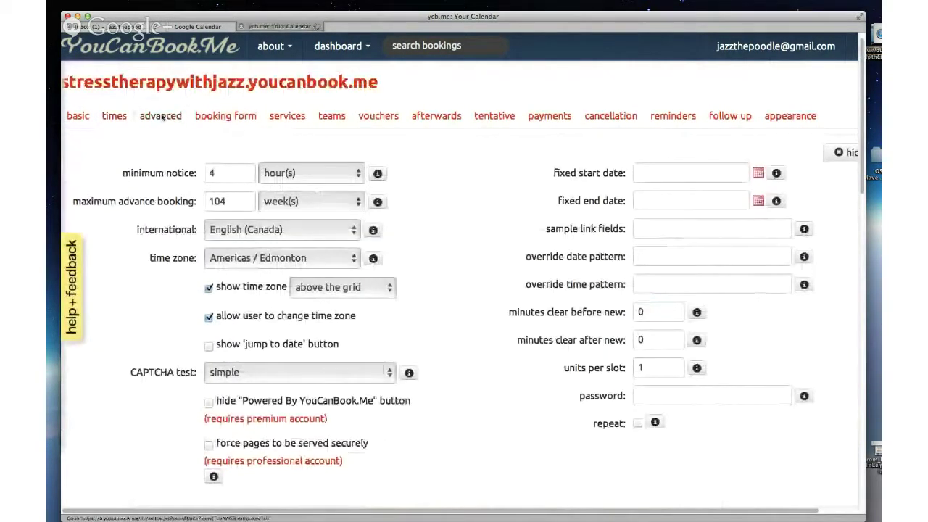
pyautogui.scroll(-1, 450, 168)
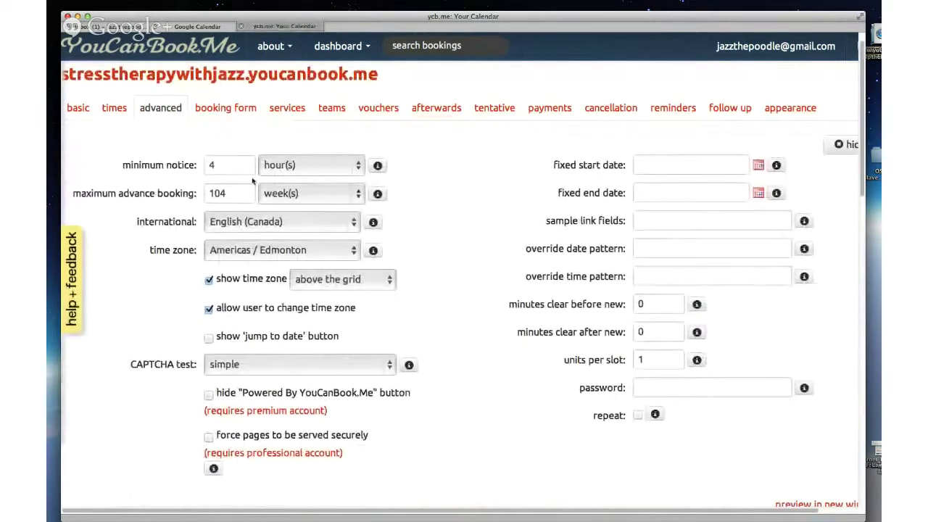
pyautogui.scroll(-1, 486, 171)
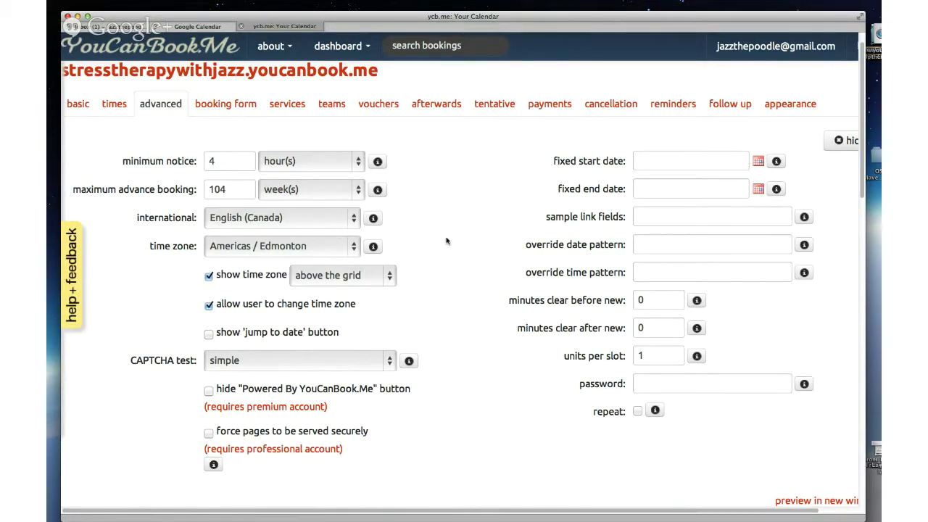
pyautogui.scroll(-4, 446, 240)
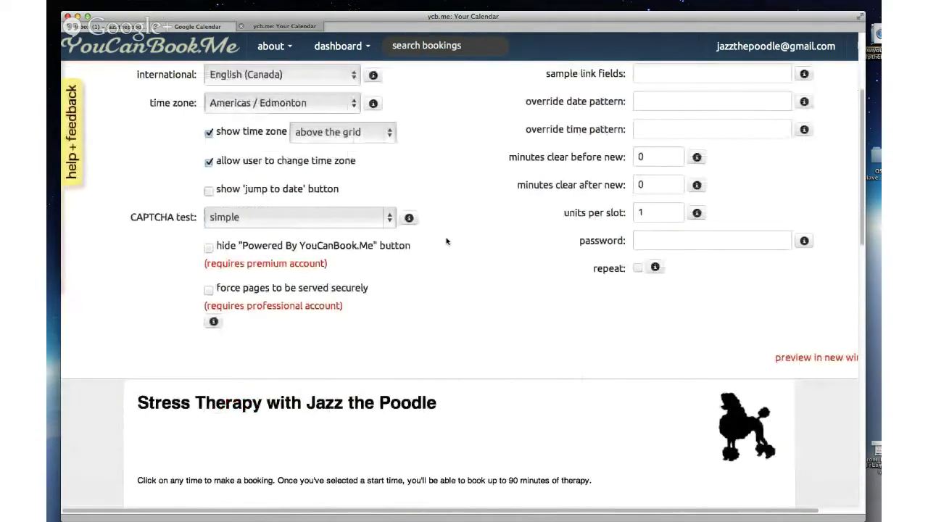
pyautogui.scroll(-6, 447, 241)
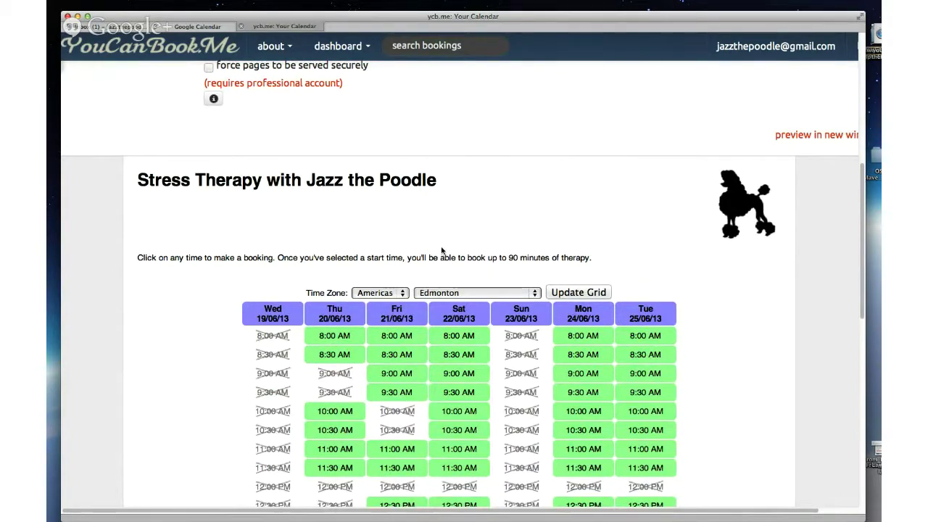
pyautogui.scroll(-5, 443, 250)
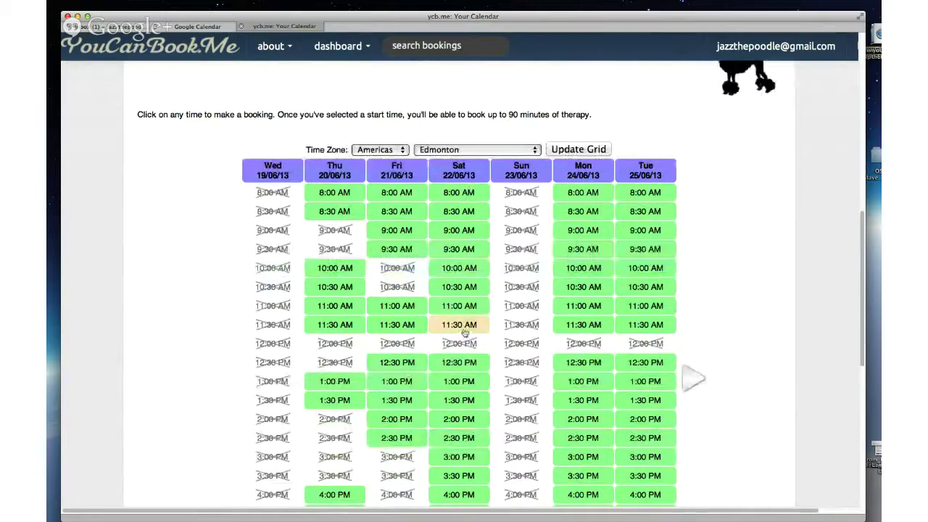
pyautogui.scroll(5, 672, 137)
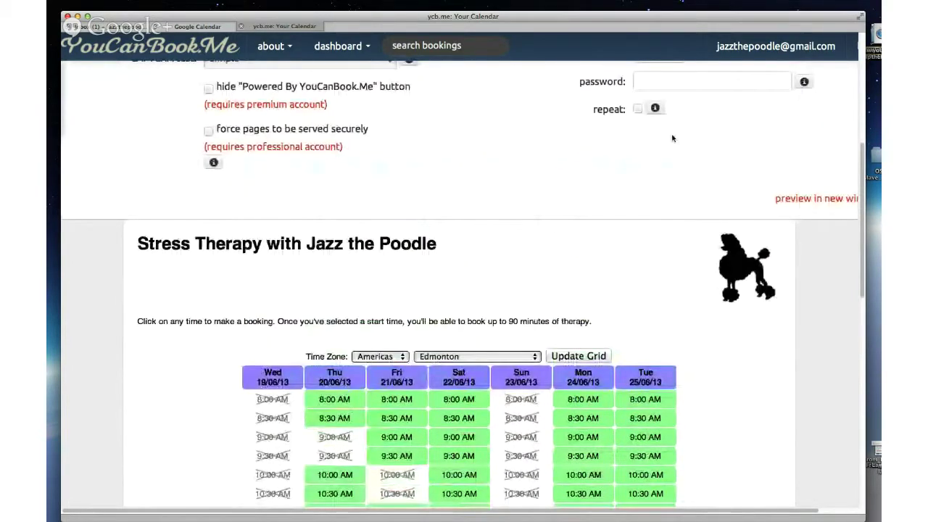
pyautogui.scroll(5, 672, 137)
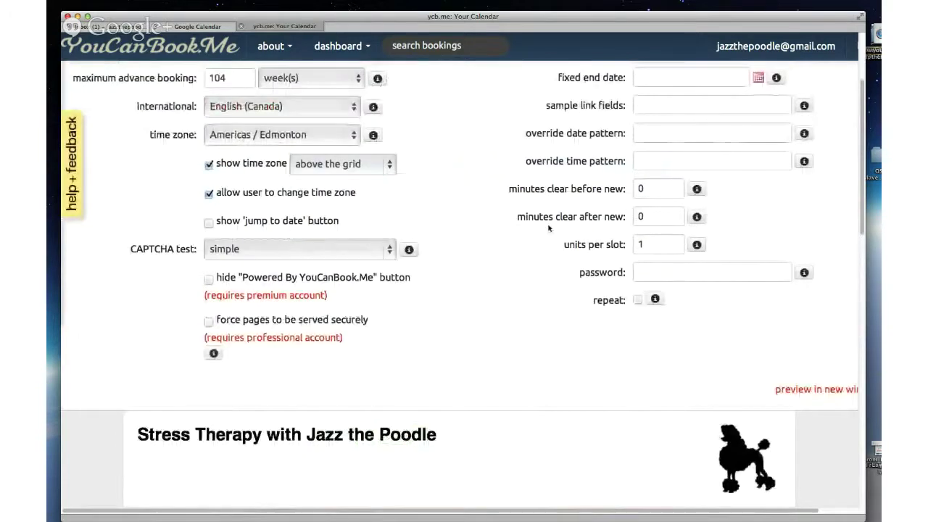
pyautogui.scroll(-3, 519, 237)
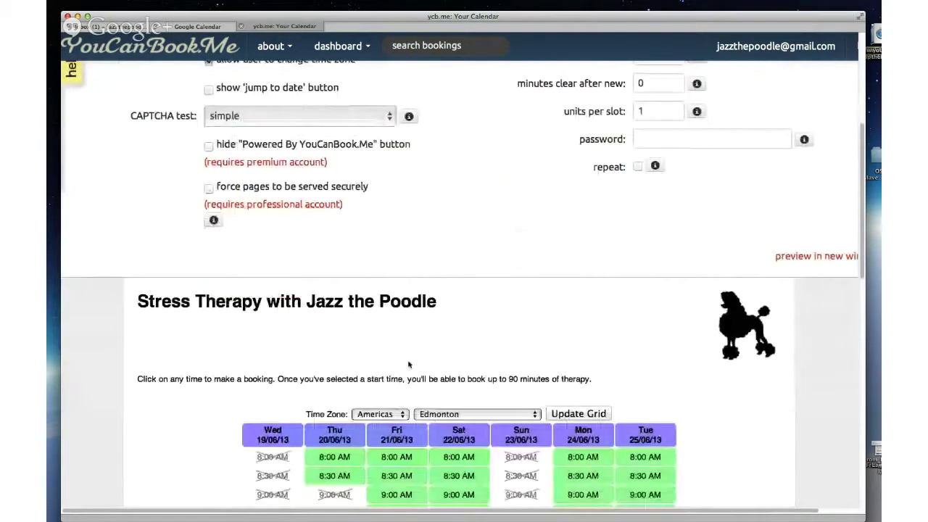
pyautogui.click(391, 415)
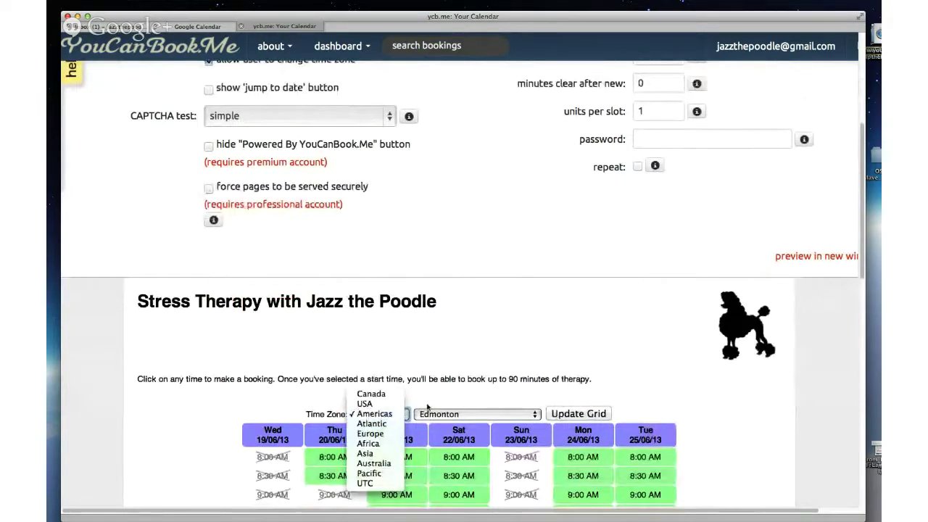
pyautogui.click(427, 408)
pyautogui.scroll(5, 428, 407)
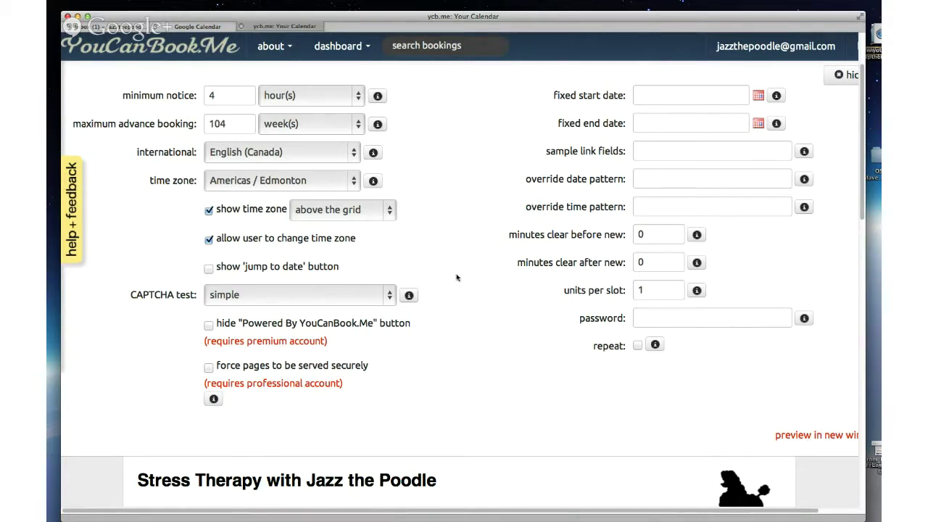
pyautogui.scroll(1, 461, 276)
pyautogui.scroll(1, 461, 276)
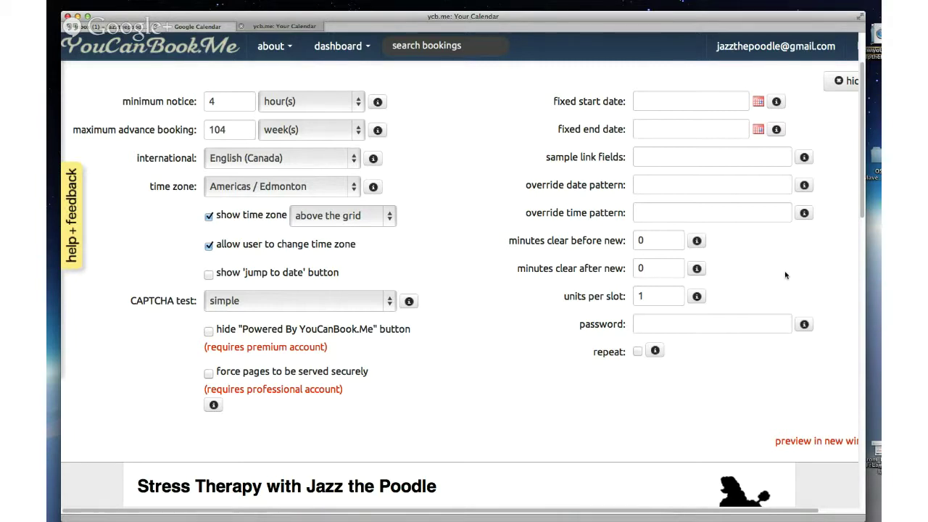
pyautogui.scroll(-1, 785, 275)
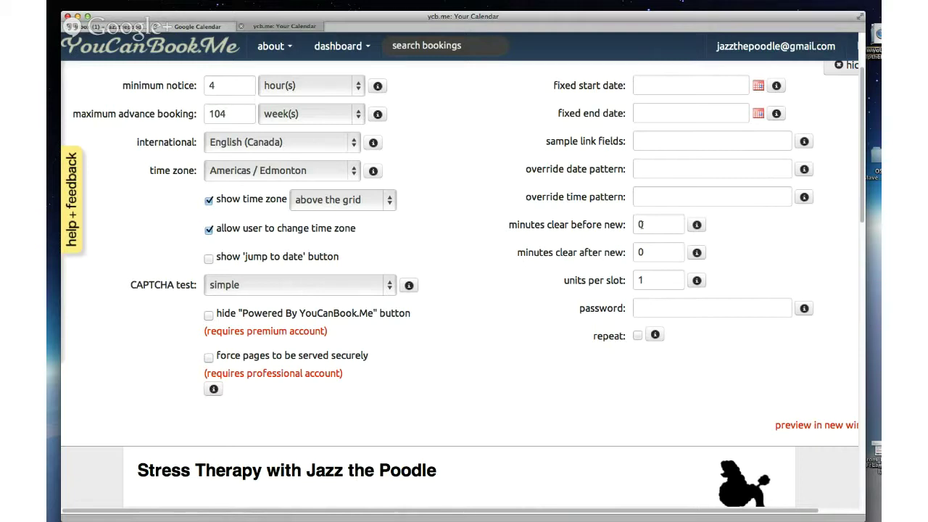
pyautogui.click(640, 224)
pyautogui.scroll(-5, 542, 355)
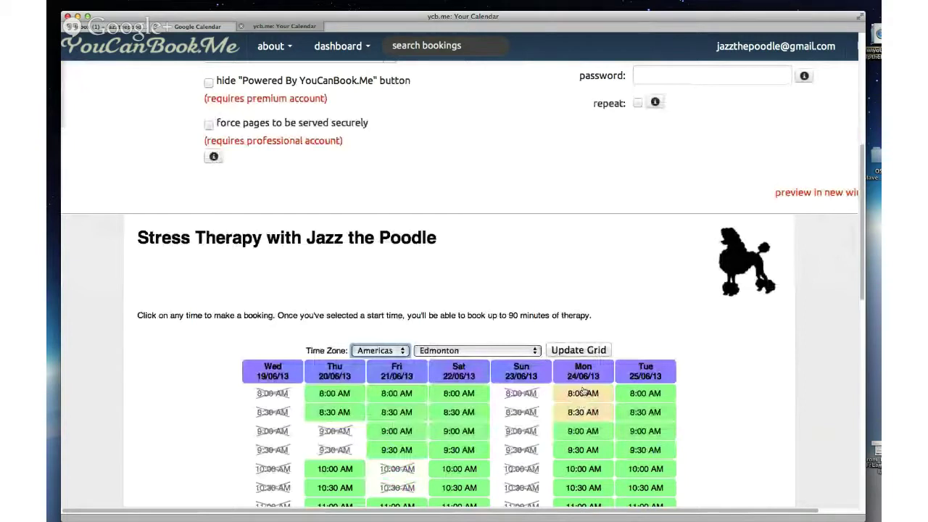
pyautogui.scroll(4, 564, 248)
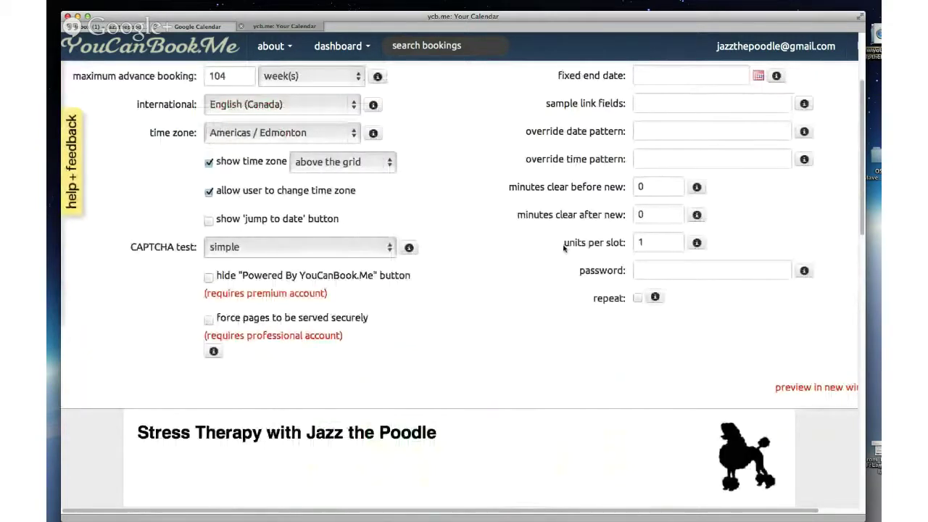
pyautogui.scroll(-1, 564, 248)
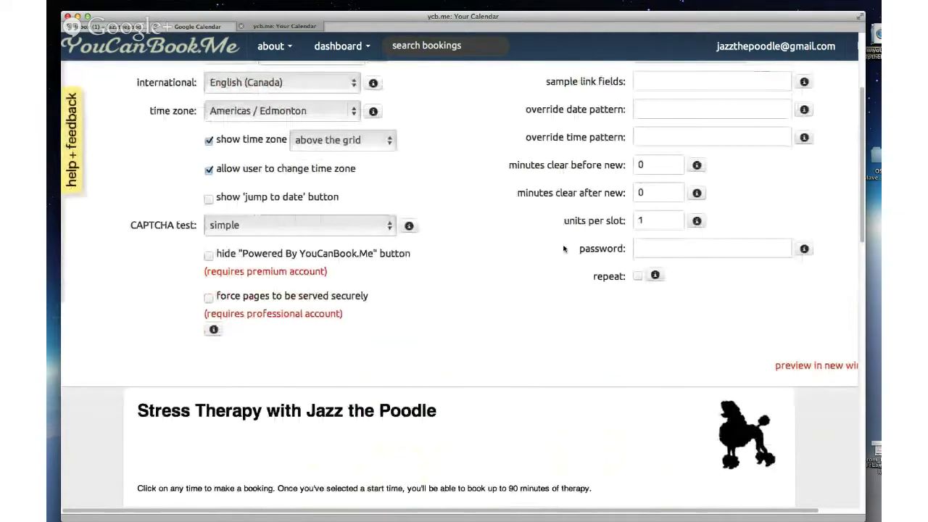
pyautogui.scroll(-4, 564, 248)
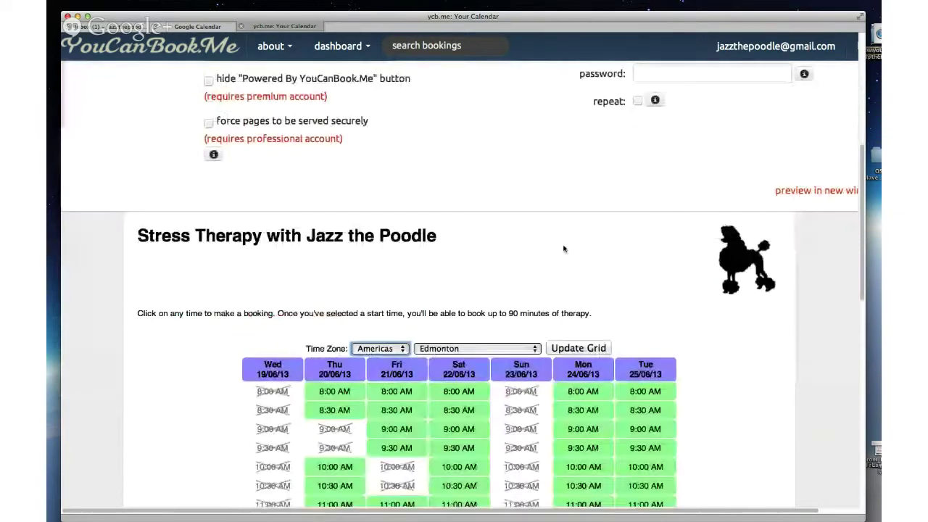
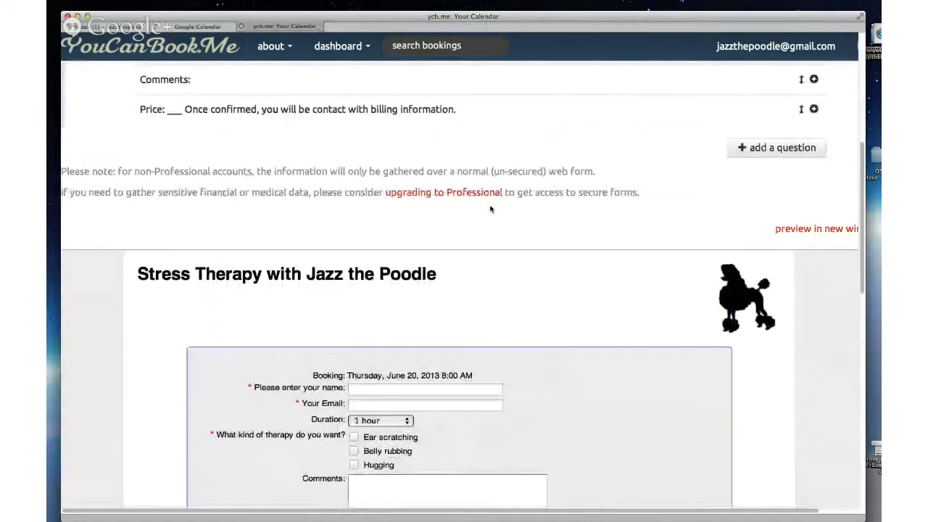
pyautogui.scroll(3, 490, 209)
pyautogui.scroll(1, 490, 209)
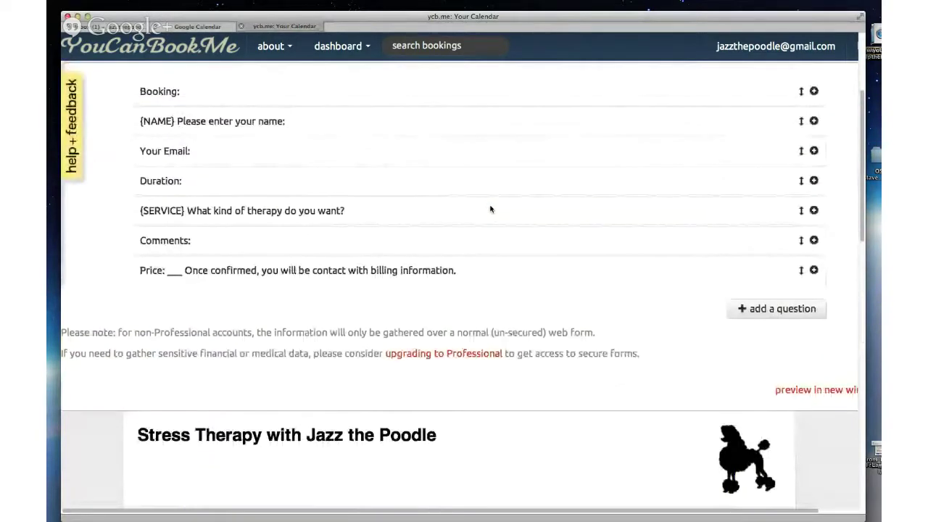
pyautogui.scroll(1, 490, 209)
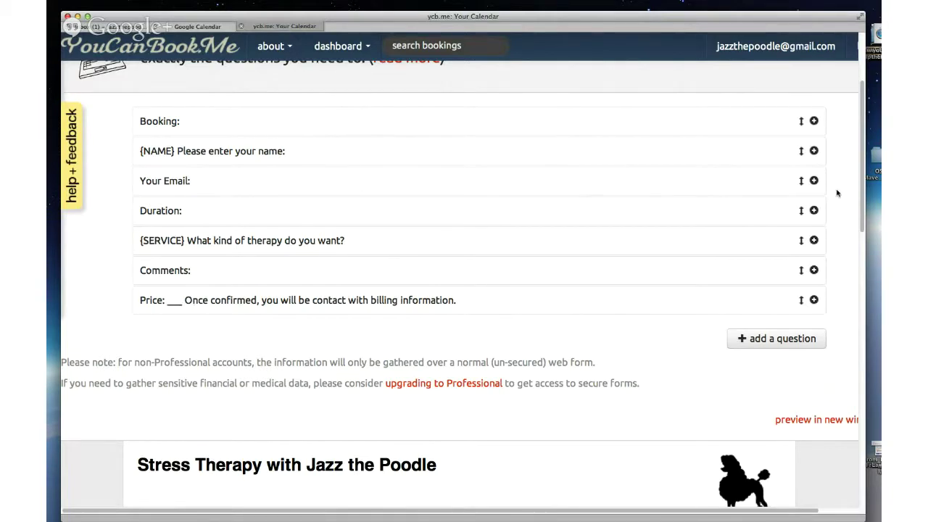
# Step: Check that the {NAME} question stays a required simple one-line question with shorthand code NAME, then review the preview
pyautogui.click(813, 150)
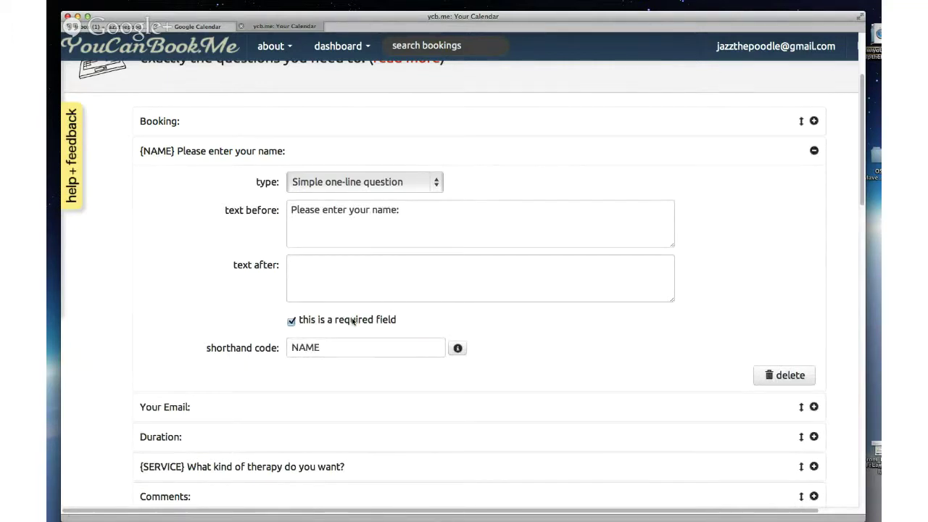
pyautogui.click(438, 182)
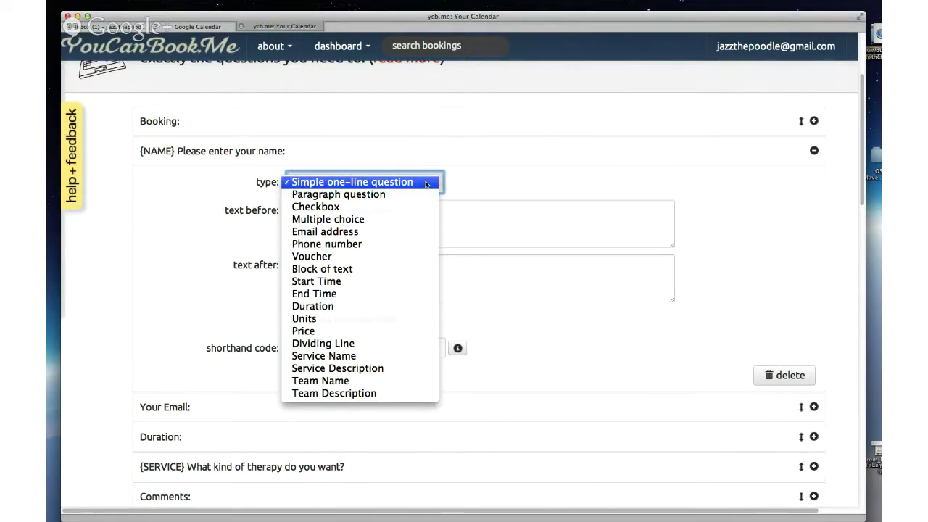
pyautogui.click(486, 184)
pyautogui.scroll(-3, 524, 267)
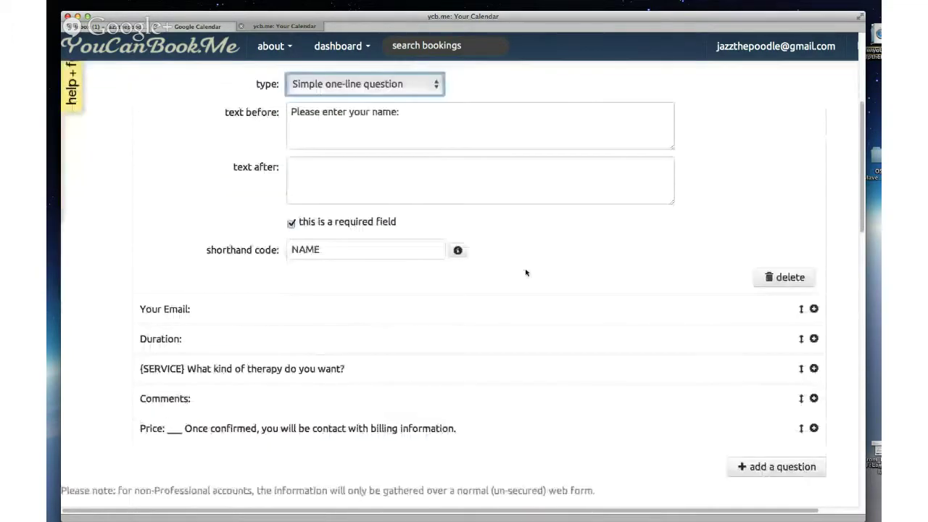
pyautogui.scroll(-6, 526, 273)
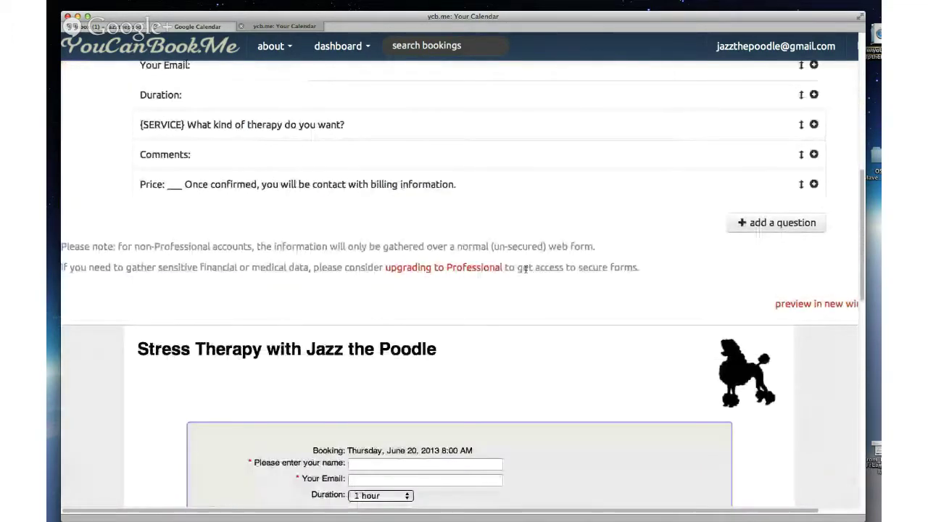
pyautogui.scroll(-5, 525, 269)
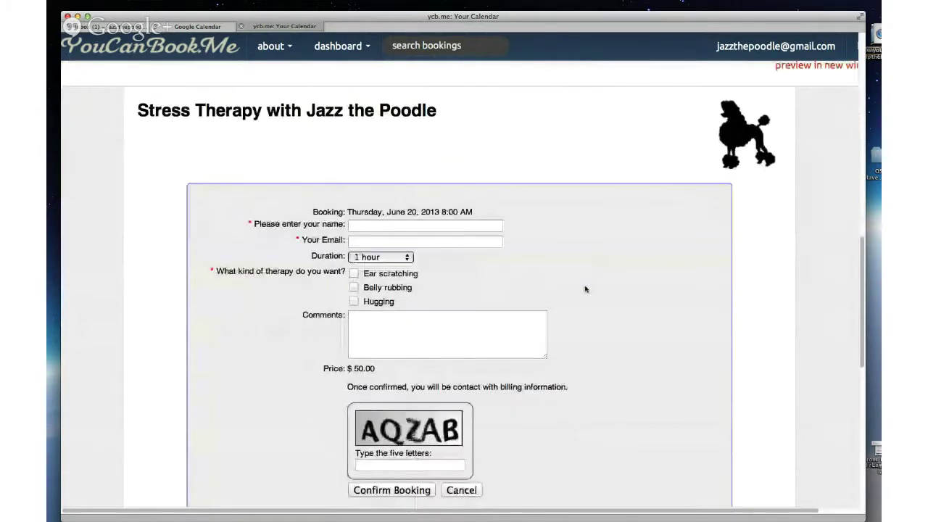
pyautogui.scroll(-1, 585, 289)
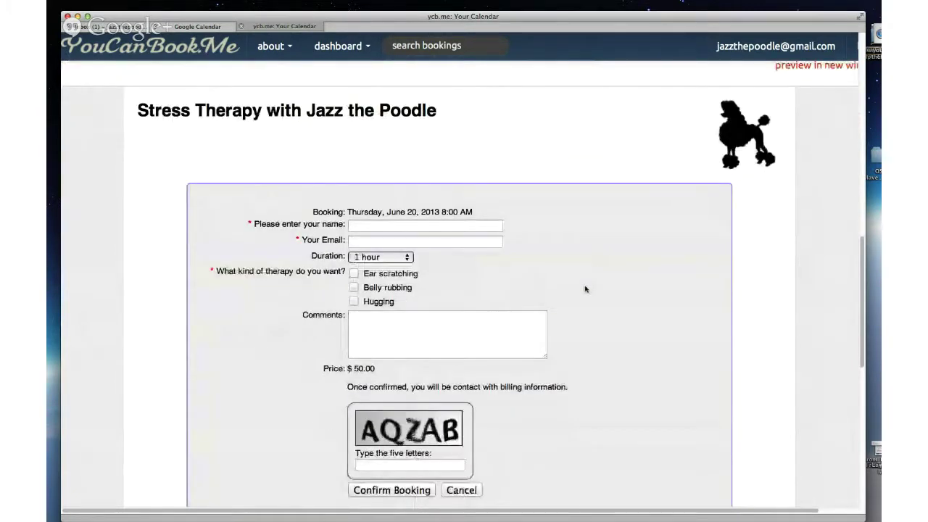
pyautogui.scroll(-1, 585, 289)
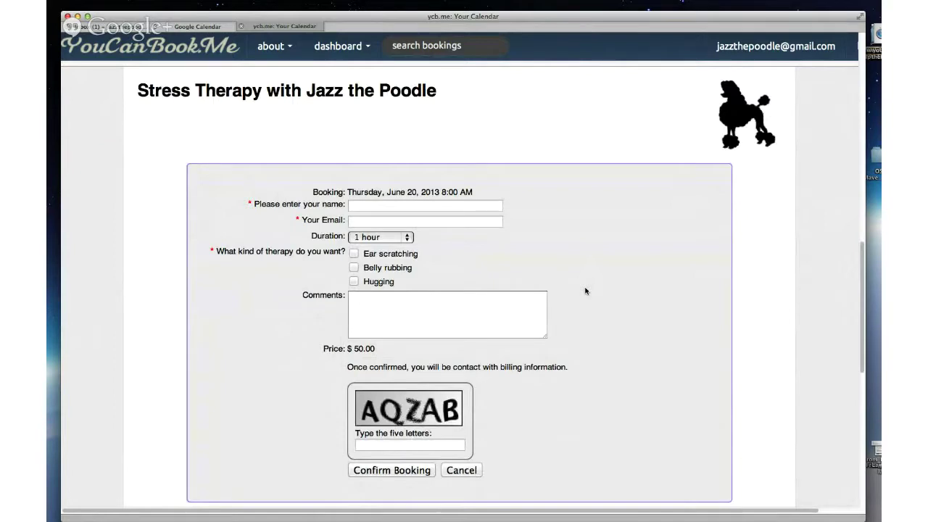
pyautogui.scroll(1, 586, 291)
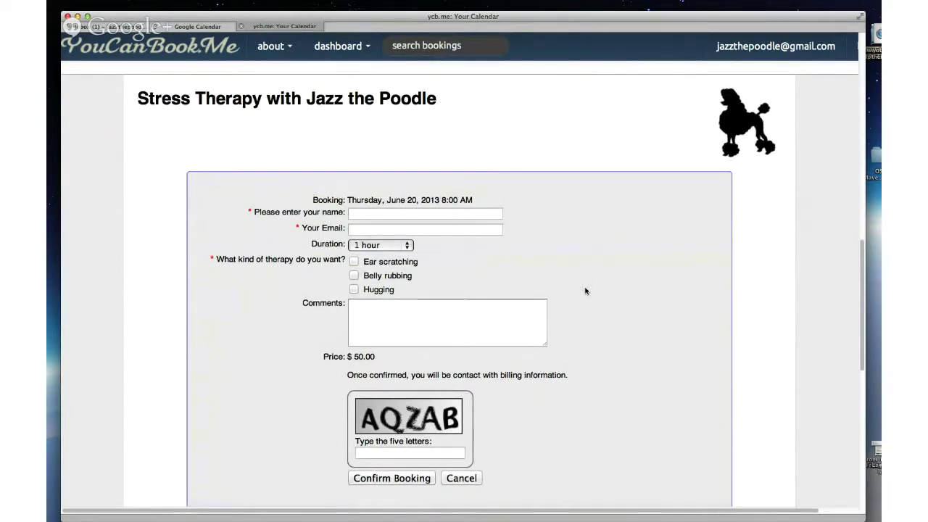
pyautogui.scroll(10, 586, 286)
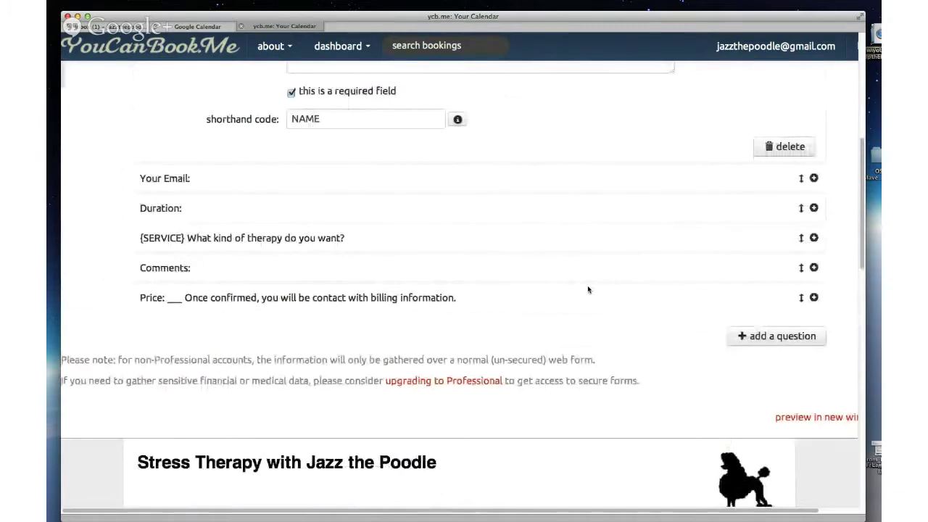
pyautogui.scroll(6, 588, 290)
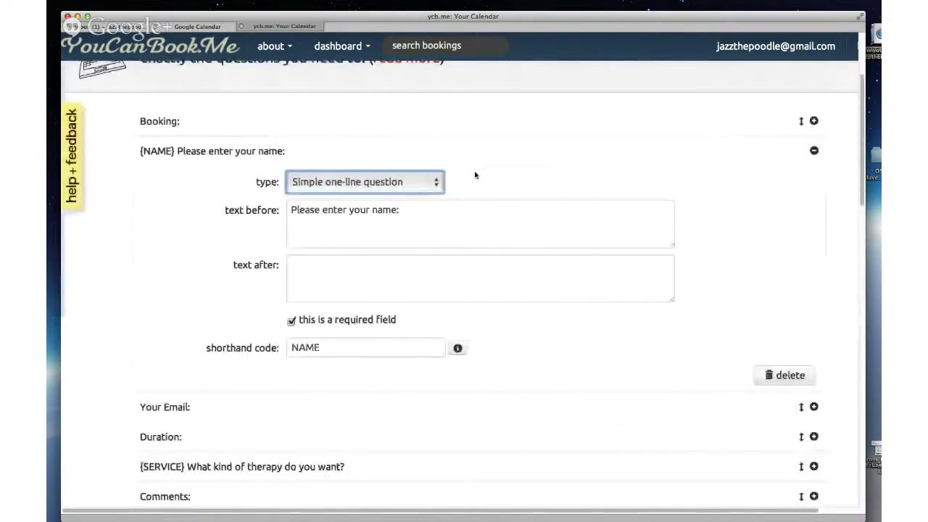
pyautogui.click(438, 185)
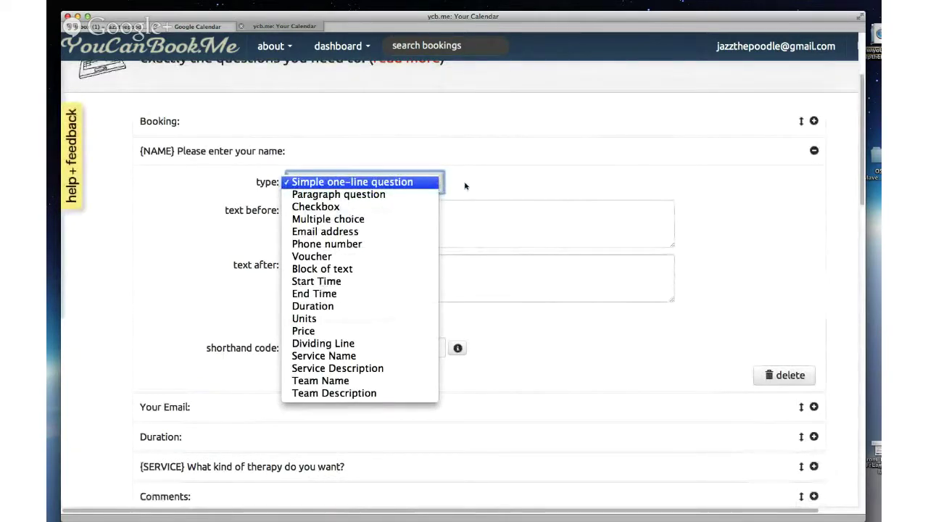
pyautogui.click(464, 187)
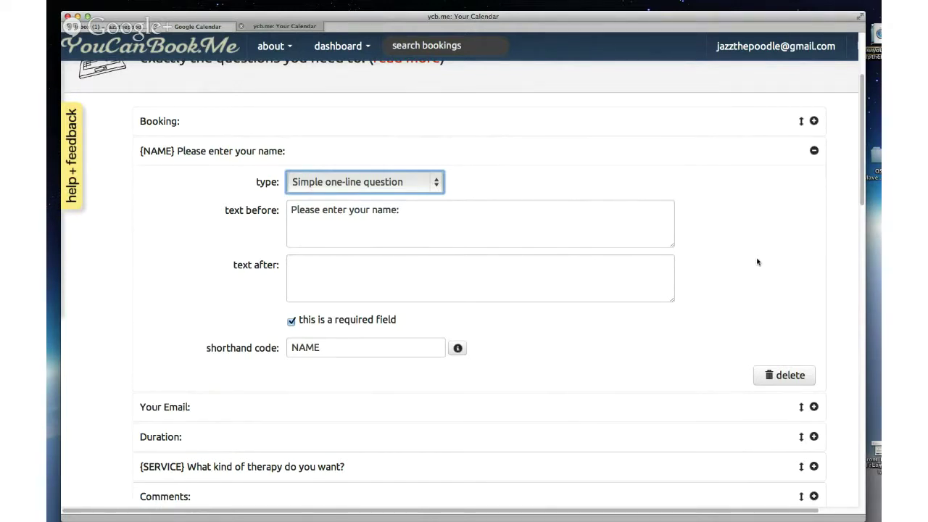
pyautogui.scroll(-1, 834, 246)
pyautogui.scroll(-4, 834, 246)
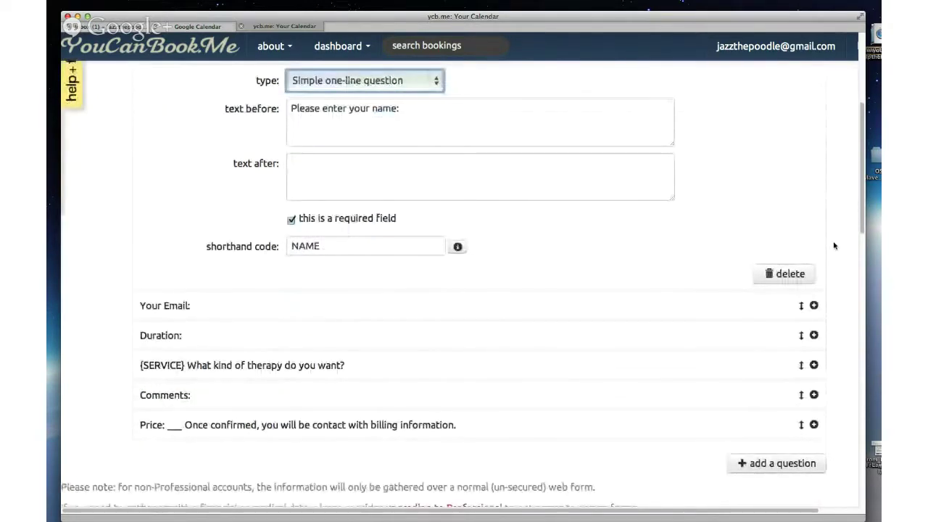
pyautogui.scroll(-2, 833, 246)
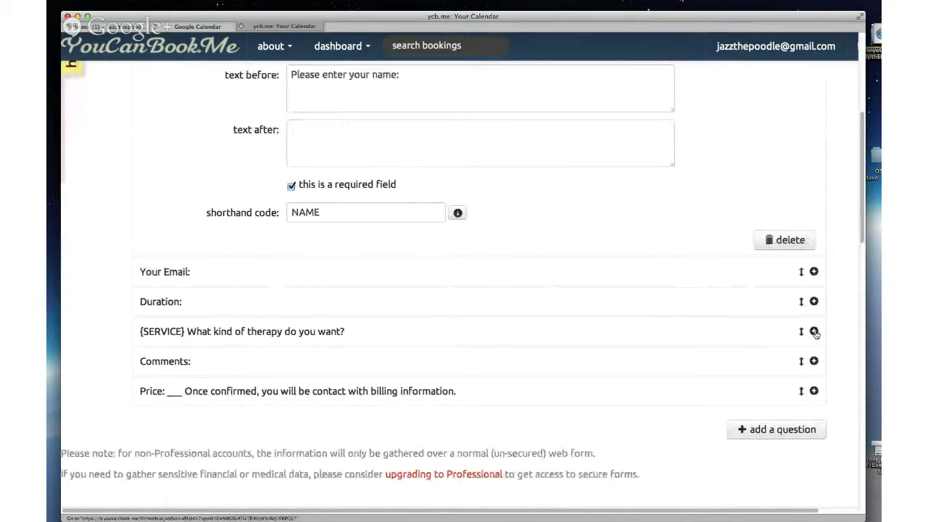
pyautogui.scroll(-1, 815, 332)
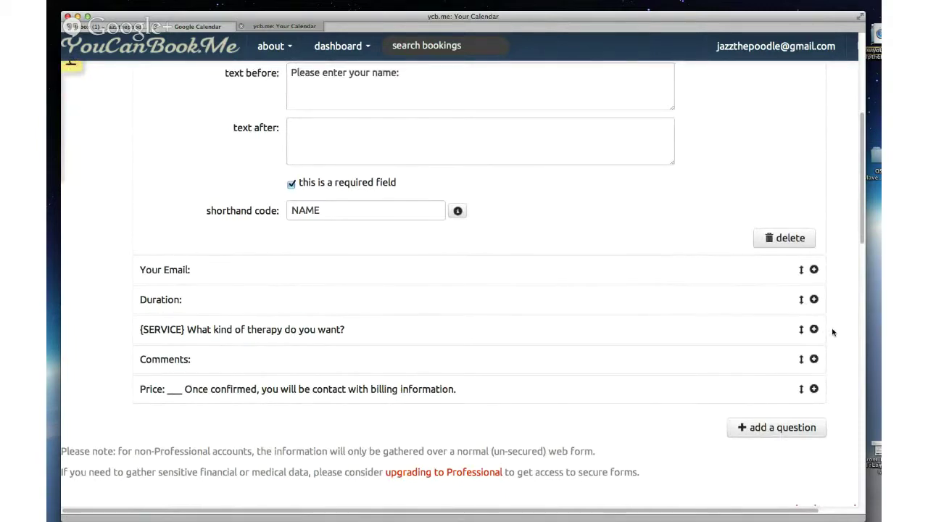
pyautogui.scroll(1, 832, 332)
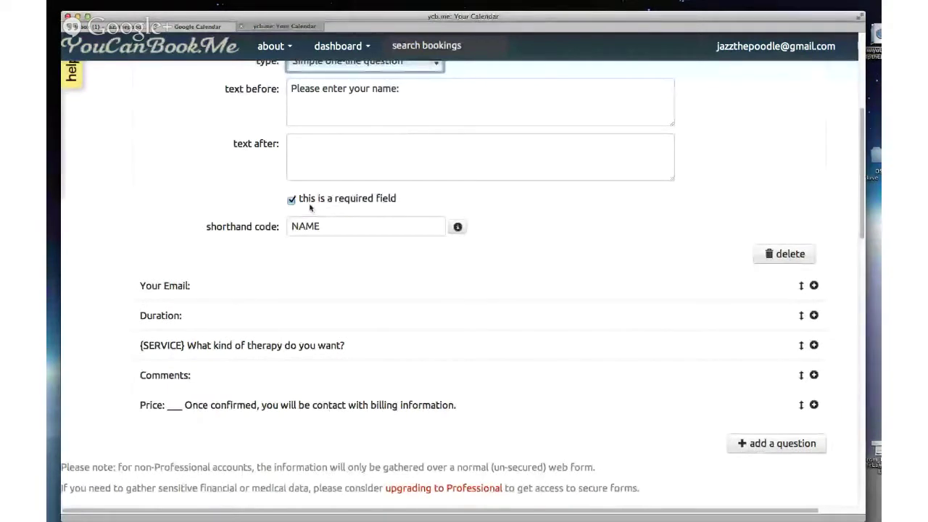
pyautogui.click(813, 345)
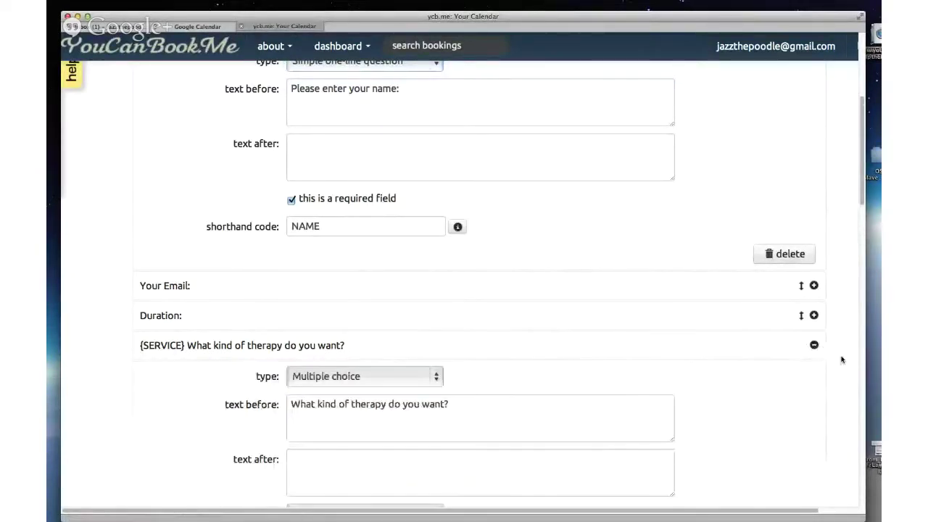
pyautogui.scroll(-1, 842, 359)
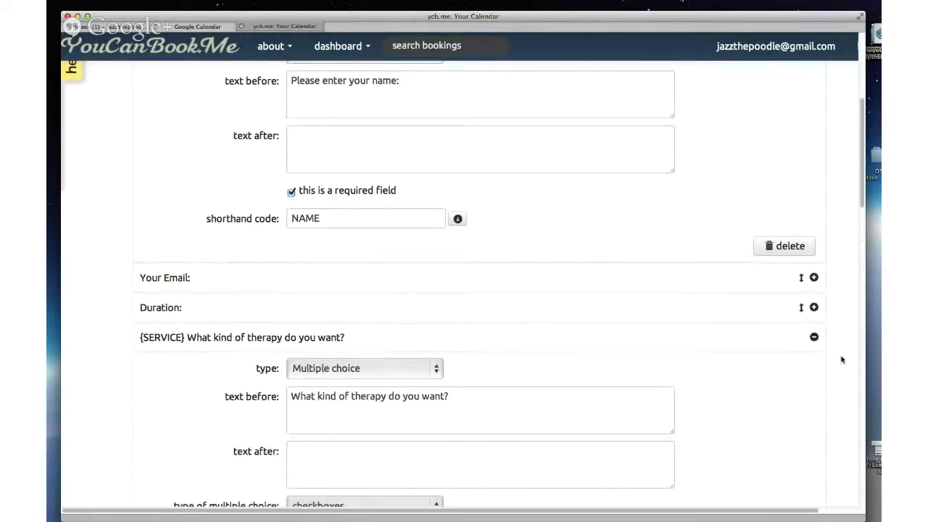
pyautogui.scroll(-1, 842, 360)
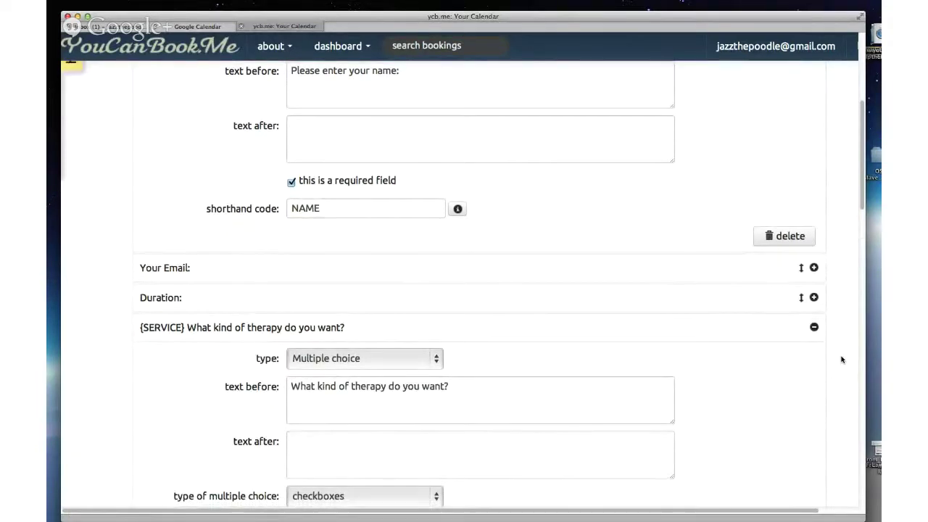
pyautogui.scroll(-3, 842, 359)
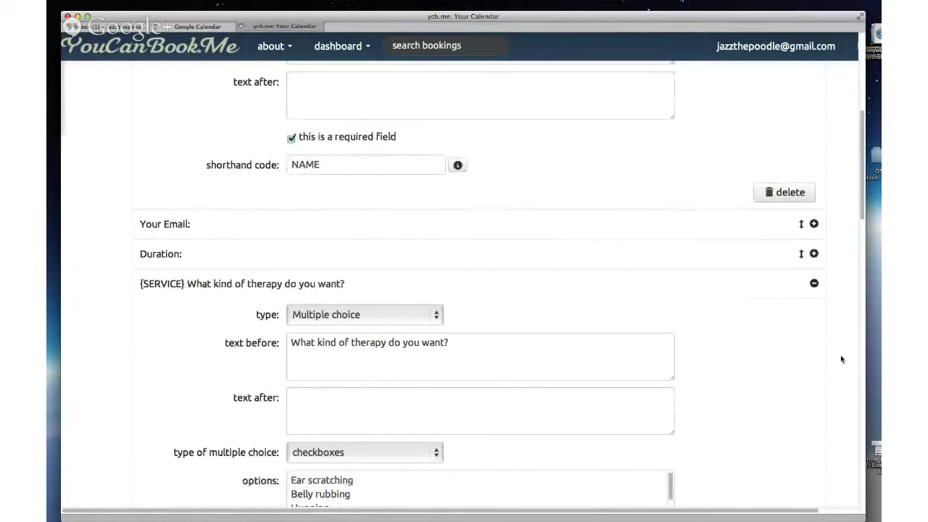
pyautogui.scroll(-1, 841, 359)
pyautogui.scroll(-1, 841, 359)
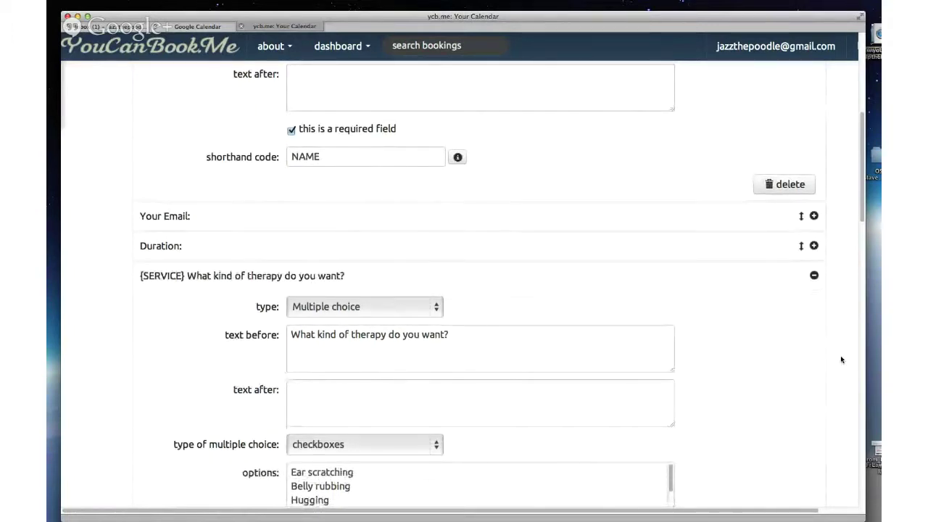
pyautogui.scroll(-3, 841, 360)
pyautogui.scroll(-1, 841, 361)
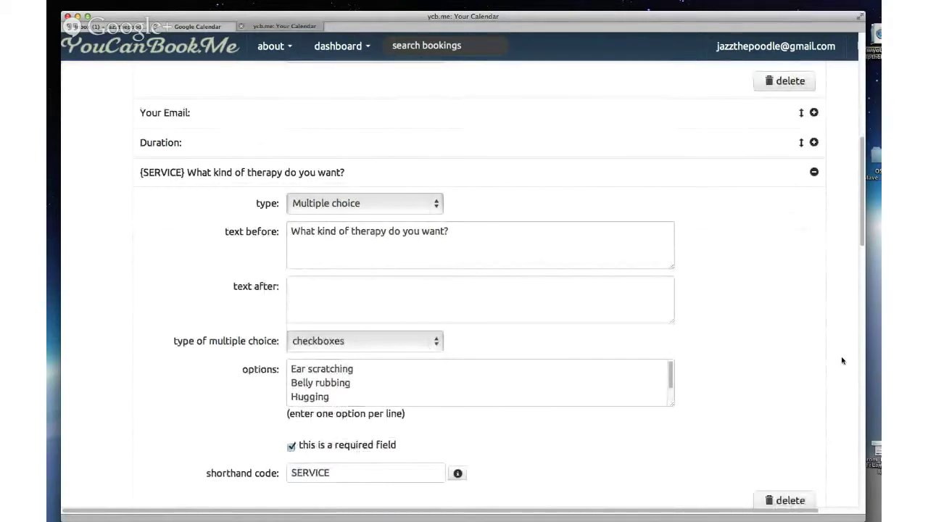
pyautogui.scroll(-1, 841, 360)
pyautogui.scroll(-1, 841, 361)
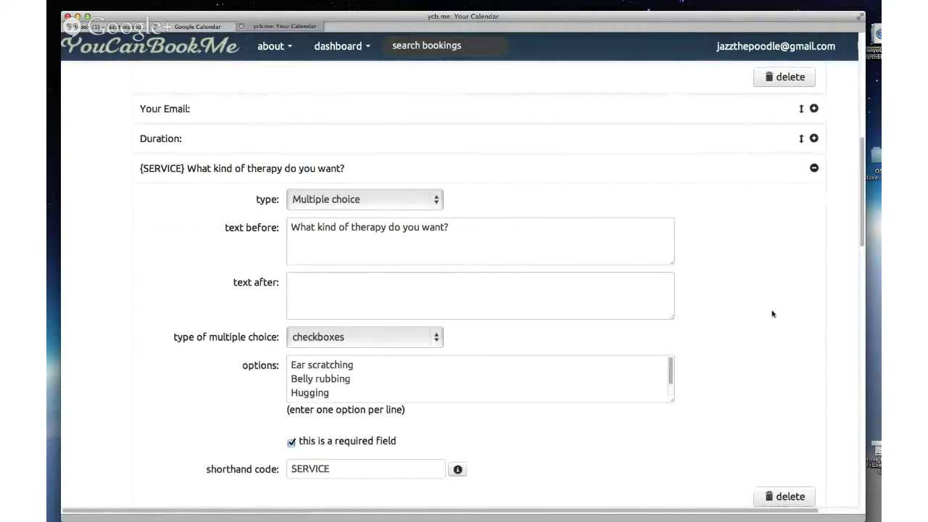
pyautogui.scroll(-2, 849, 316)
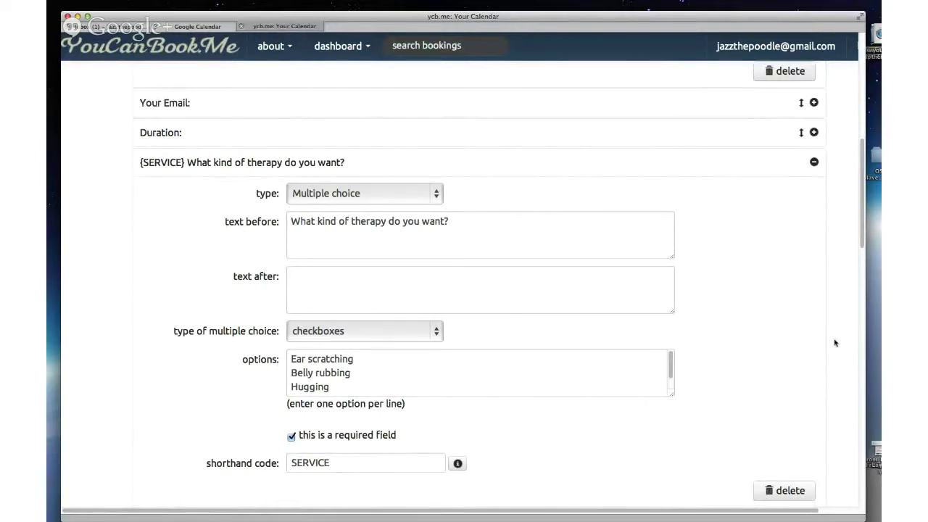
pyautogui.click(814, 162)
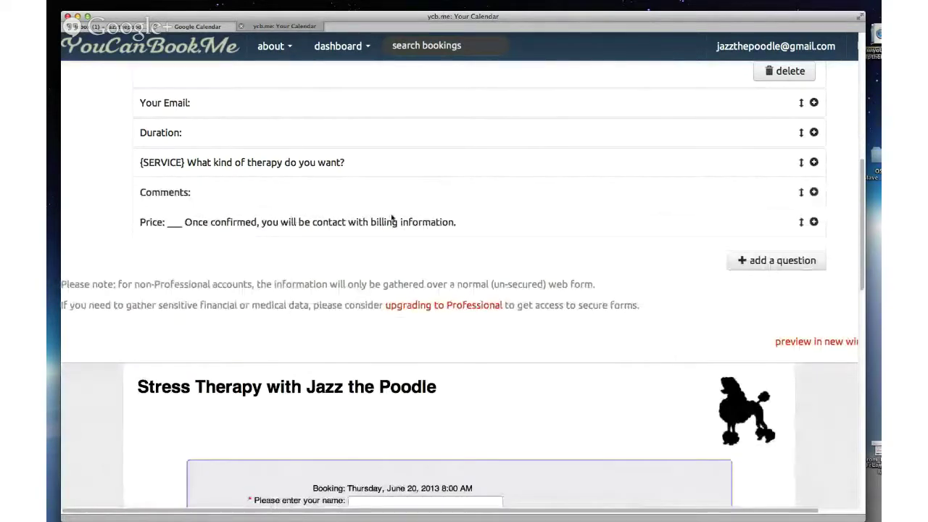
pyautogui.scroll(-5, 392, 218)
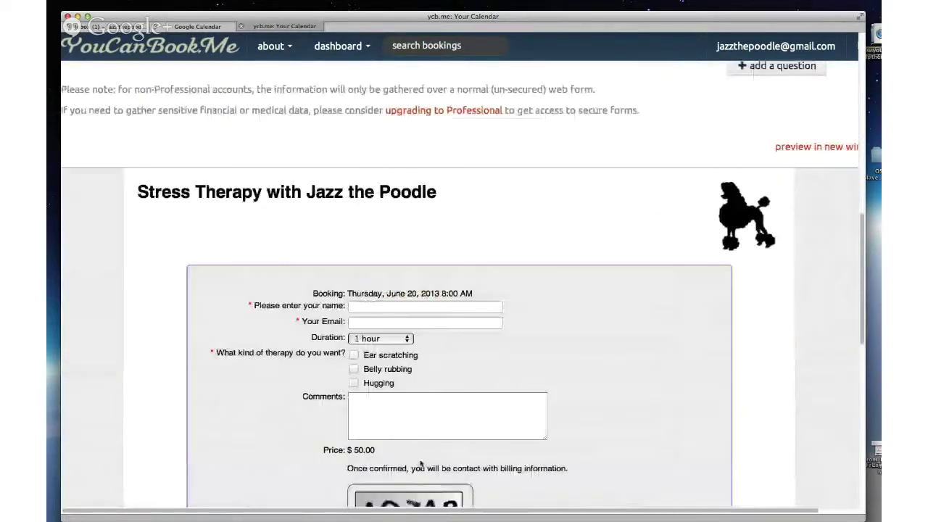
pyautogui.scroll(-2, 421, 464)
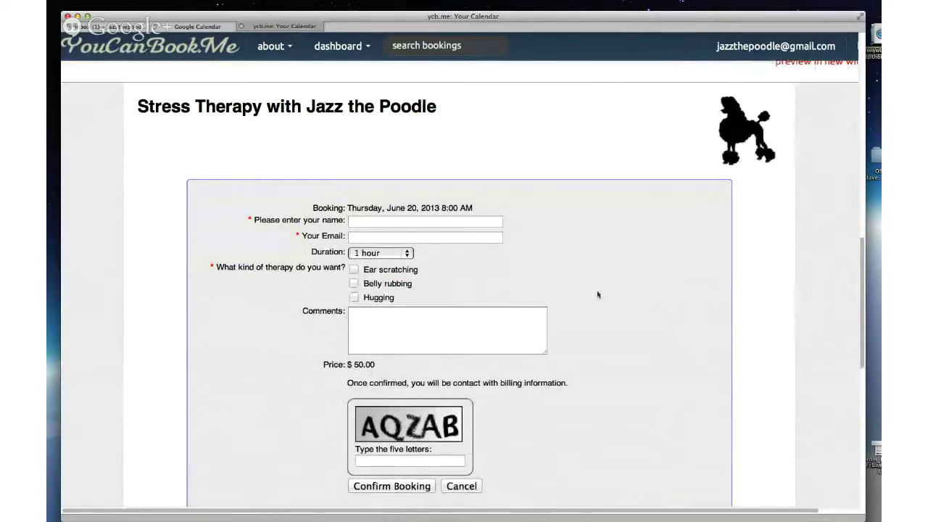
pyautogui.scroll(3, 480, 333)
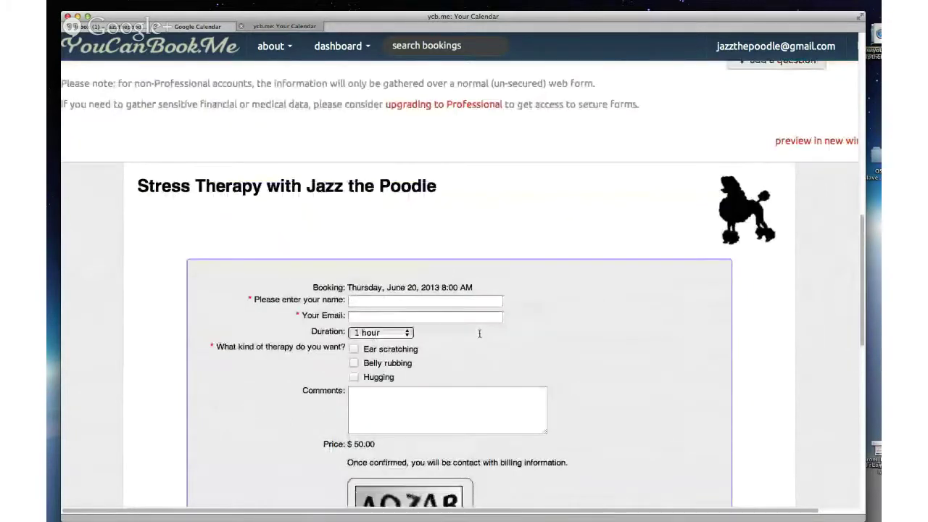
pyautogui.scroll(2, 479, 334)
pyautogui.scroll(3, 479, 334)
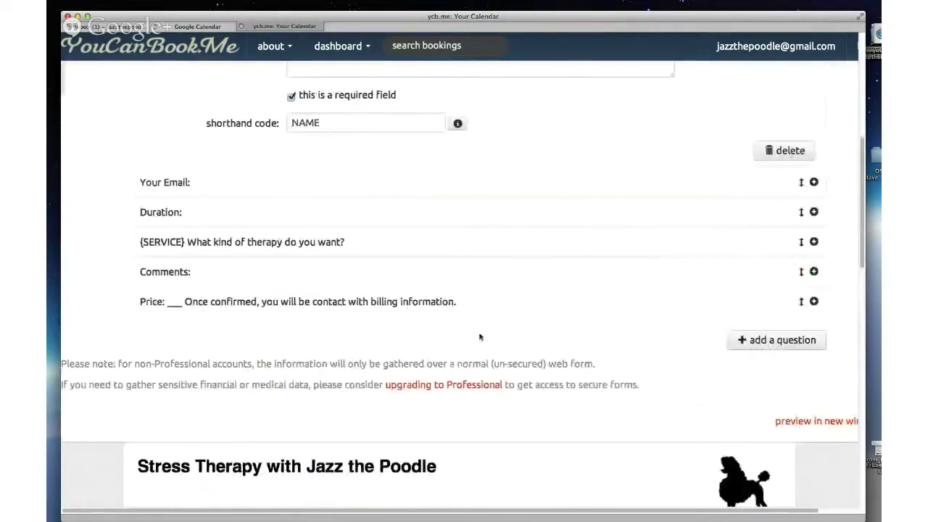
pyautogui.click(707, 243)
pyautogui.scroll(-1, 766, 286)
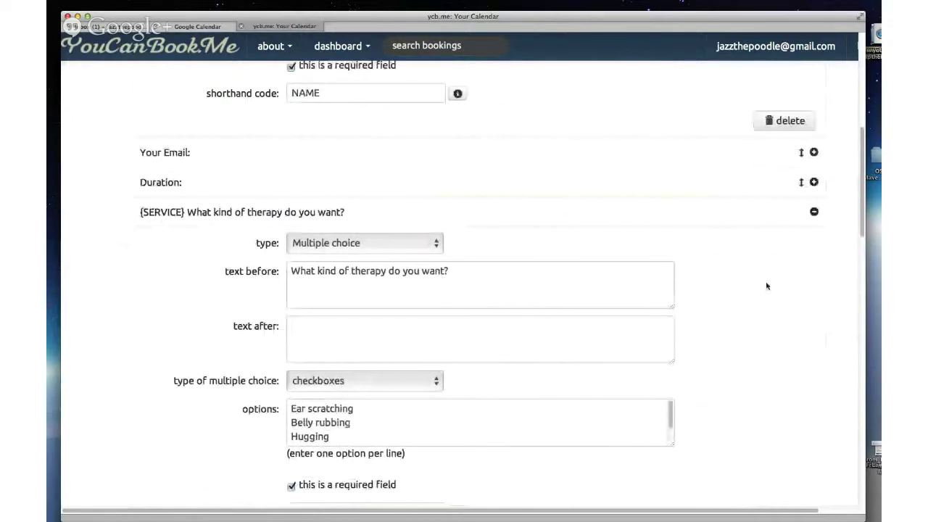
pyautogui.scroll(-2, 767, 285)
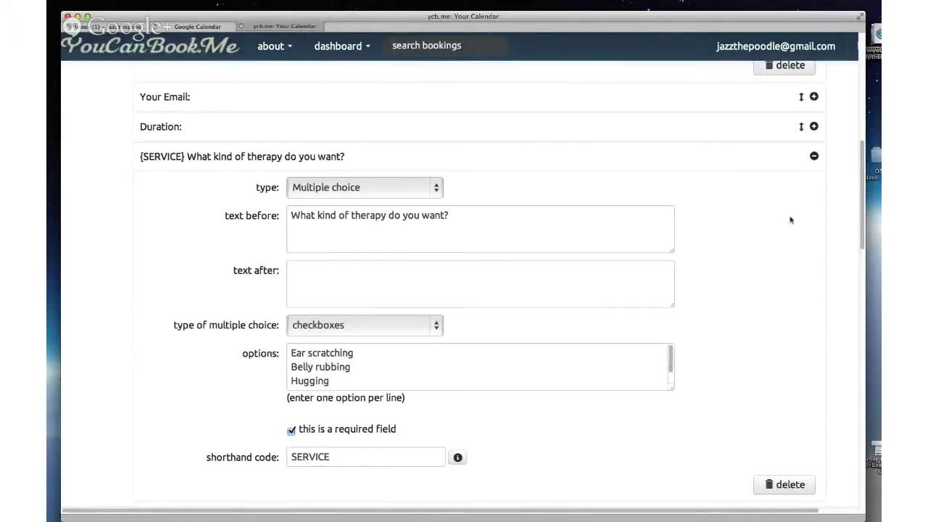
pyautogui.click(814, 158)
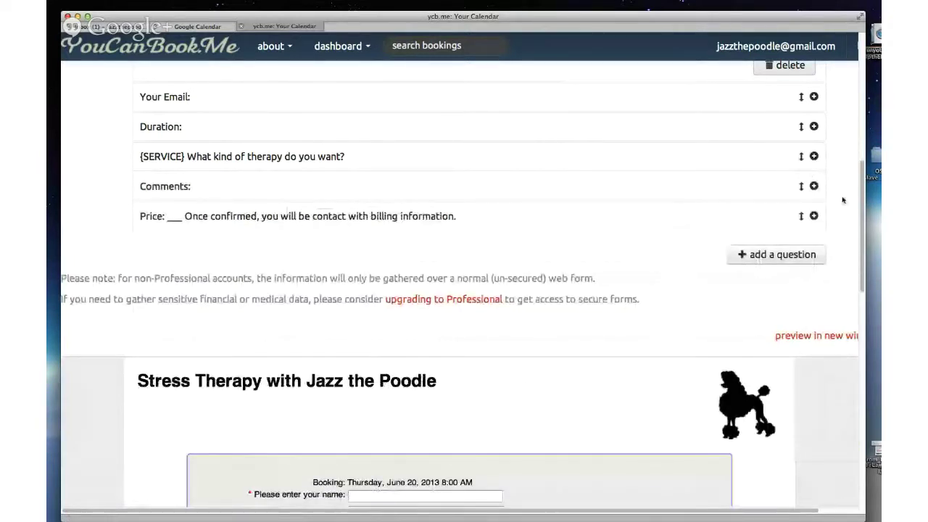
pyautogui.click(813, 215)
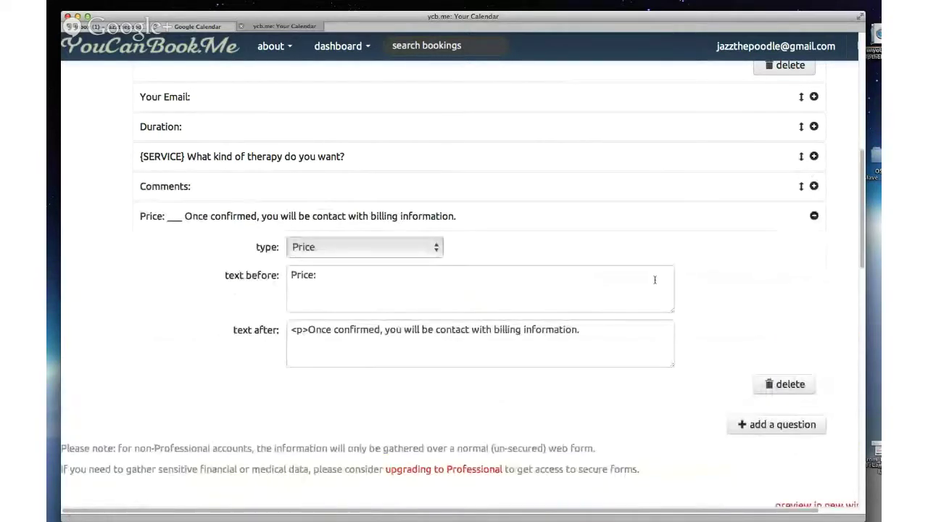
pyautogui.click(814, 216)
pyautogui.scroll(5, 582, 231)
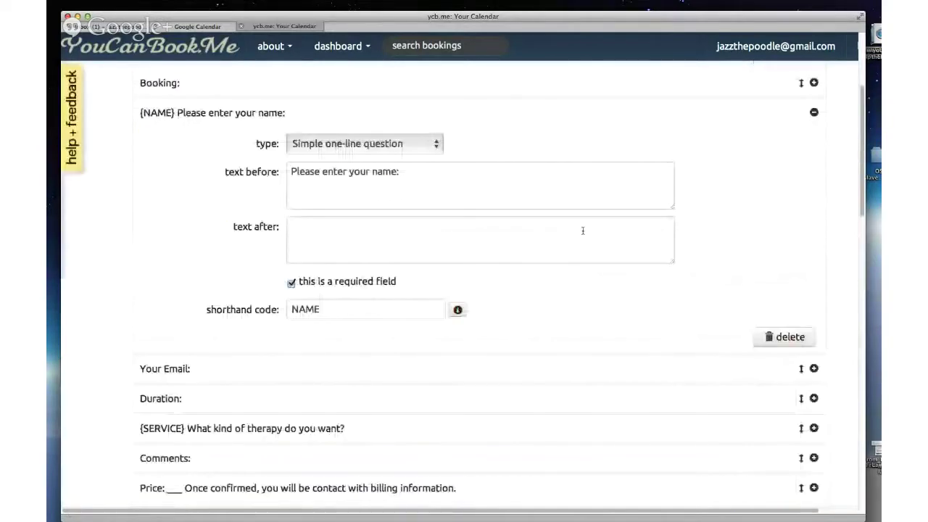
pyautogui.scroll(3, 288, 136)
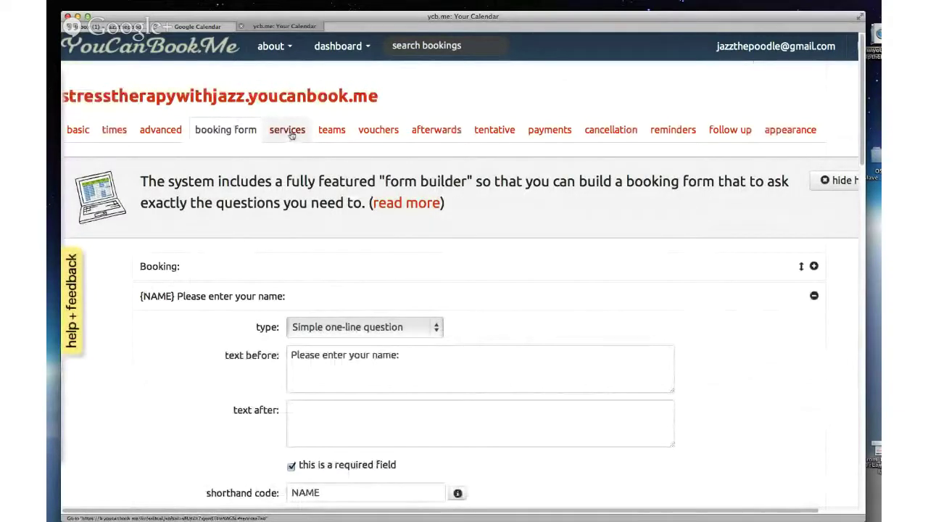
# Step: Go through the services and teams settings to reach the stress therapy page's voucher settings
pyautogui.click(300, 135)
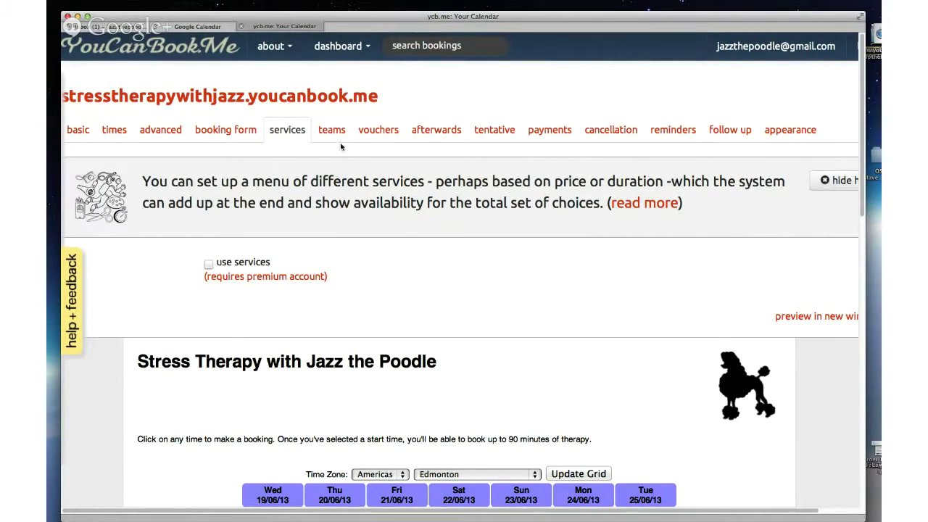
pyautogui.click(331, 130)
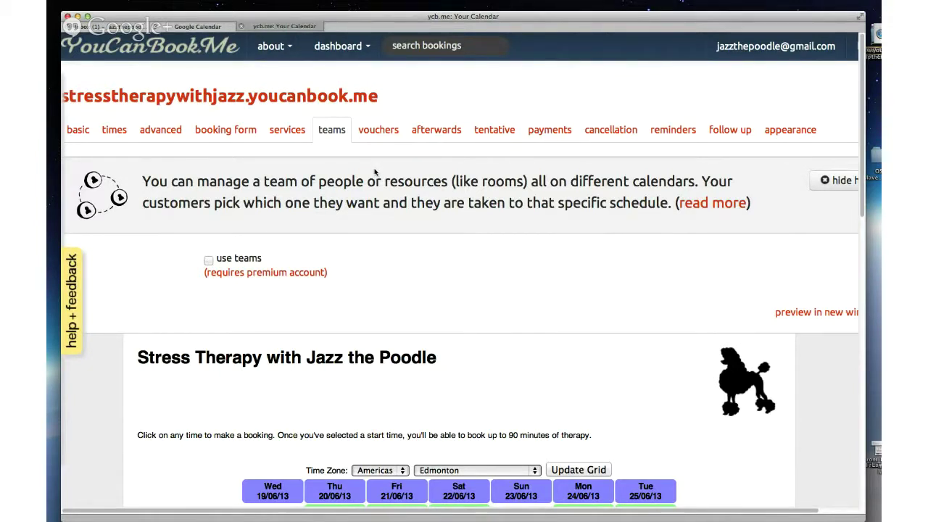
pyautogui.scroll(-1, 375, 171)
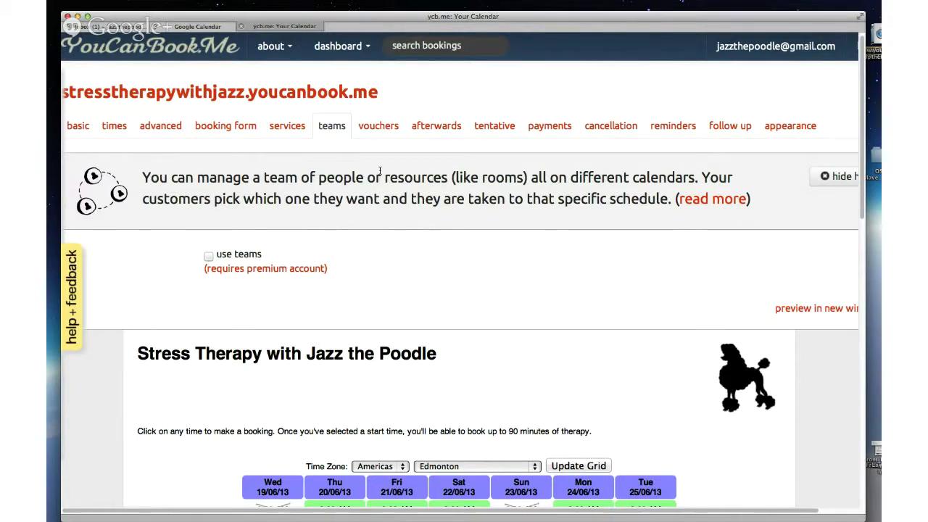
pyautogui.click(382, 129)
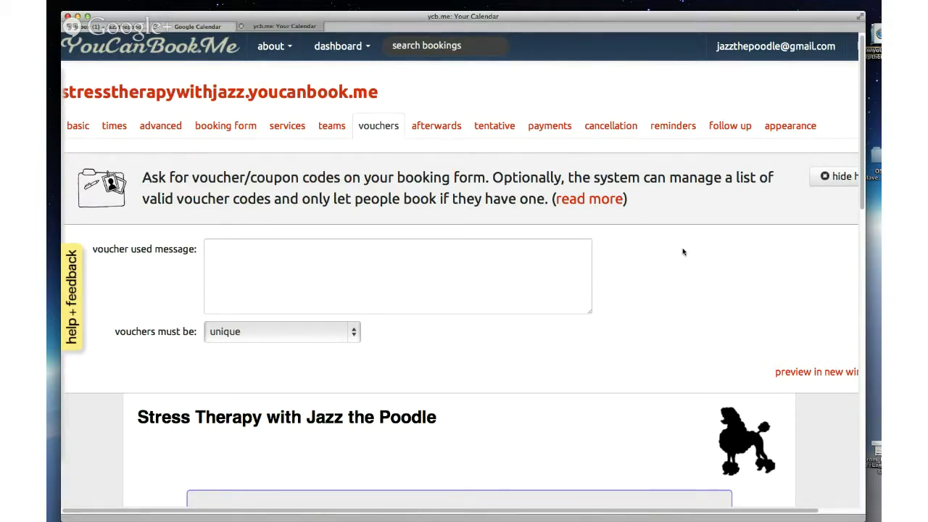
# Step: Try 'on the list of unused codes' for voucher checking, revert to 'unique', and open the afterwards settings
pyautogui.click(354, 331)
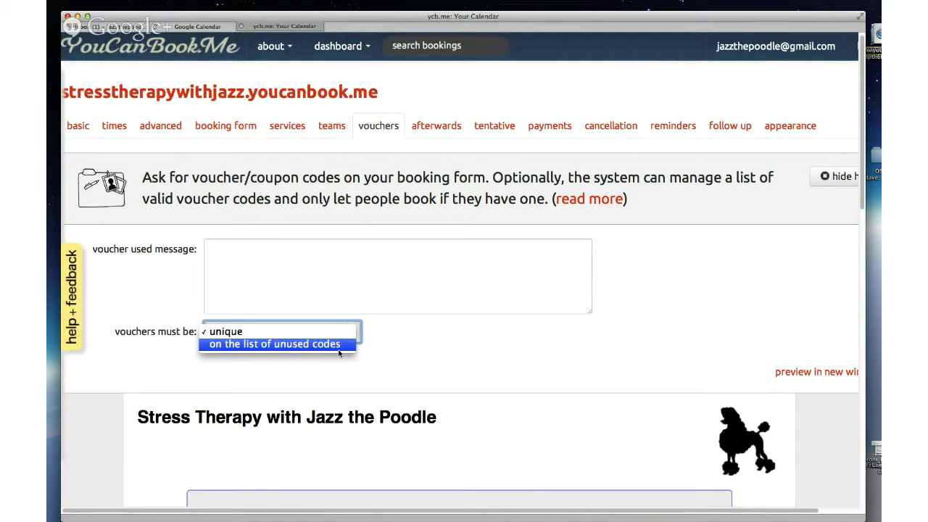
pyautogui.click(339, 350)
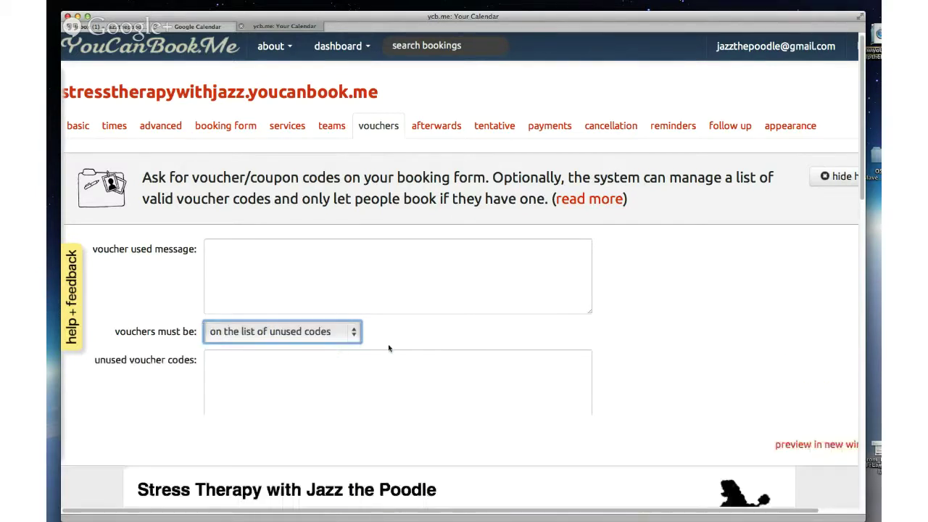
pyautogui.scroll(-3, 635, 359)
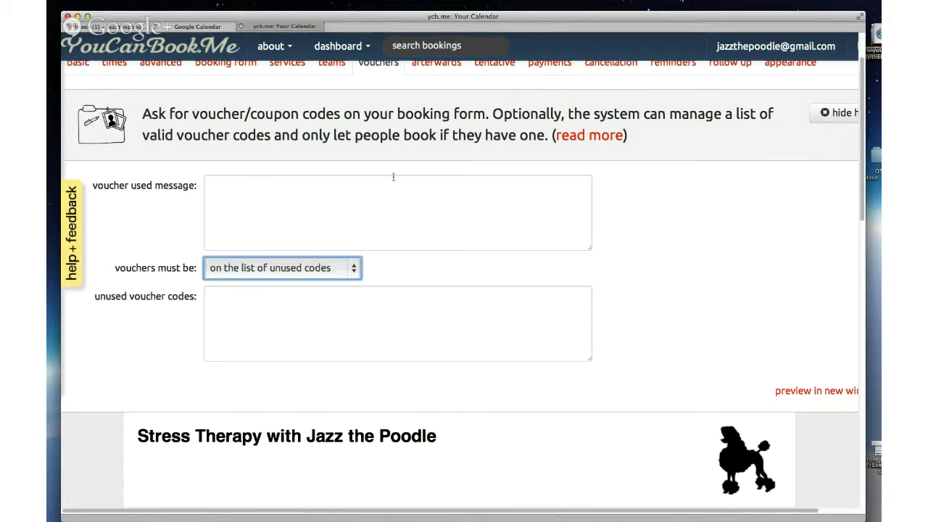
pyautogui.click(355, 268)
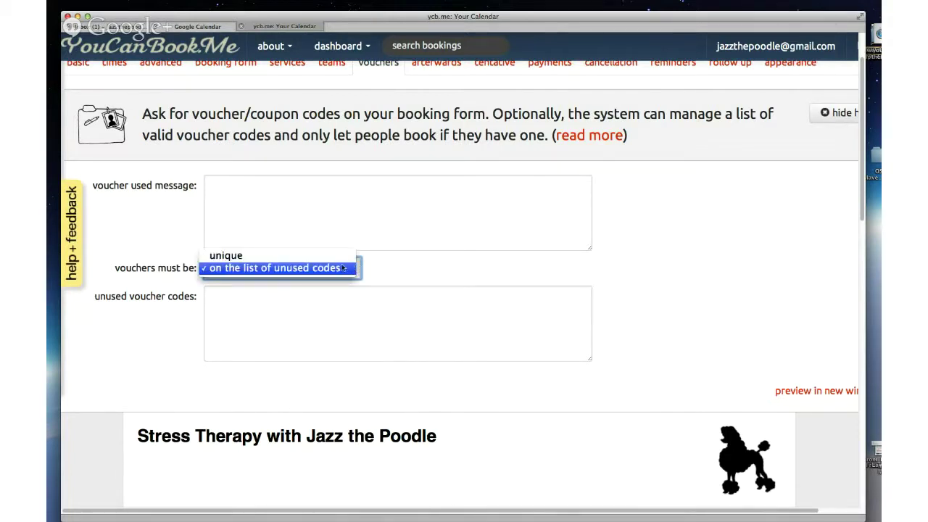
pyautogui.click(337, 256)
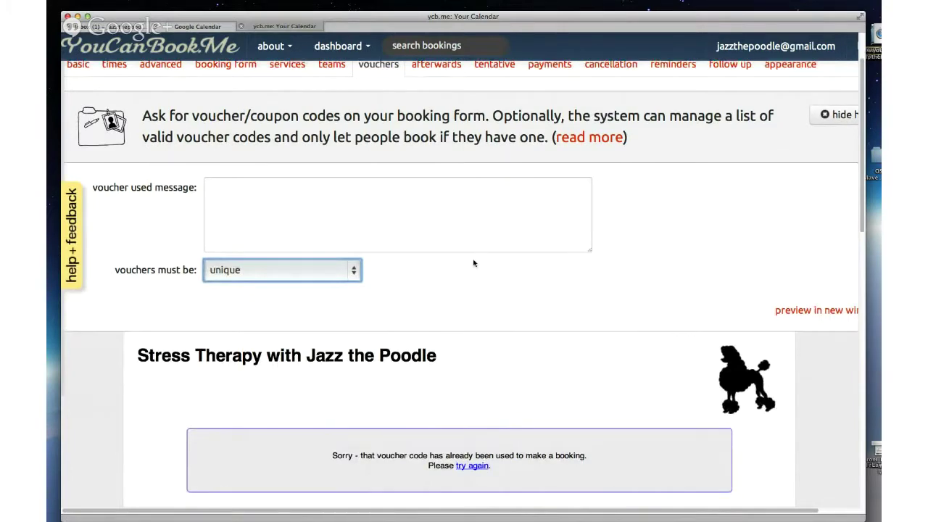
pyautogui.scroll(2, 474, 263)
pyautogui.click(436, 129)
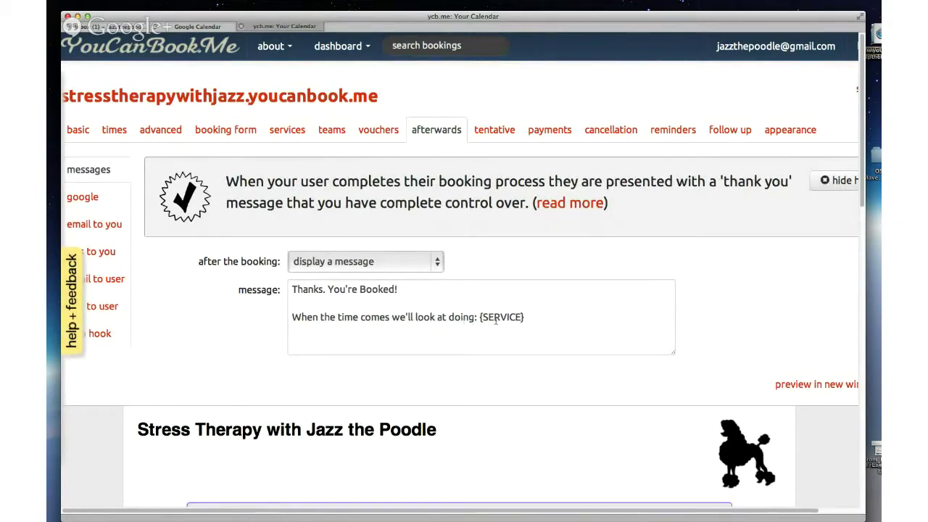
# Step: Highlight {SERVICE} in the thank-you message, then open the Google calendar event settings
pyautogui.moveTo(479, 317); pyautogui.dragTo(530, 319)
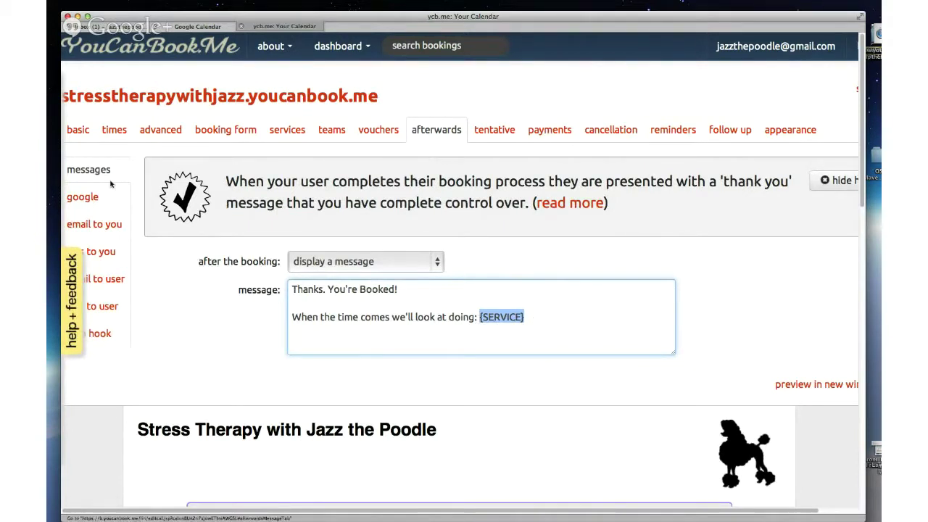
pyautogui.click(89, 200)
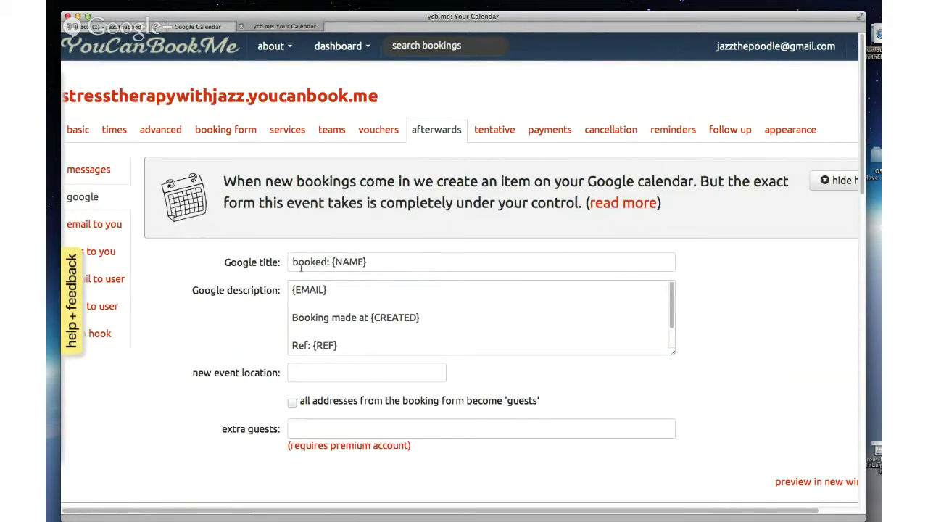
pyautogui.click(319, 262)
pyautogui.moveTo(337, 289); pyautogui.dragTo(287, 291)
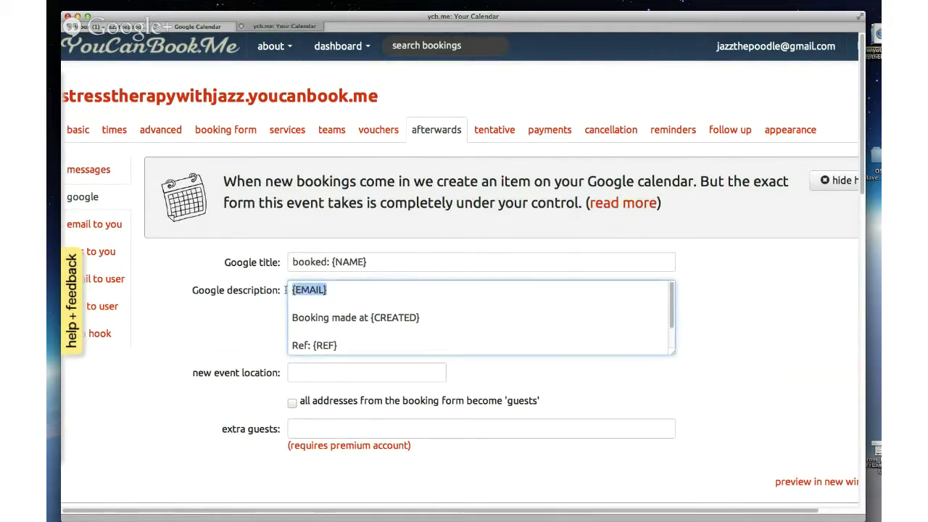
pyautogui.click(380, 317)
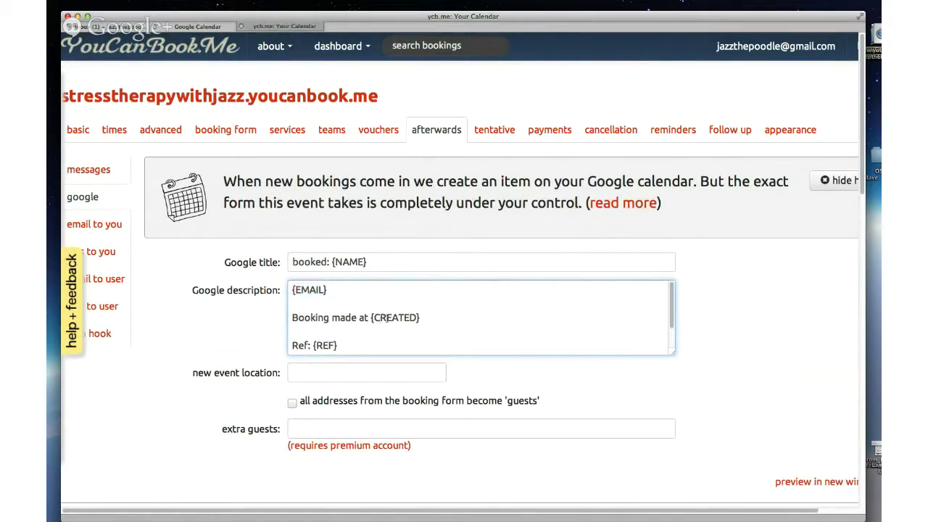
pyautogui.scroll(-2, 371, 310)
pyautogui.scroll(1, 371, 307)
# Step: From the booking form, go to the afterwards settings and open the 'email to you' booking alert
pyautogui.click(225, 130)
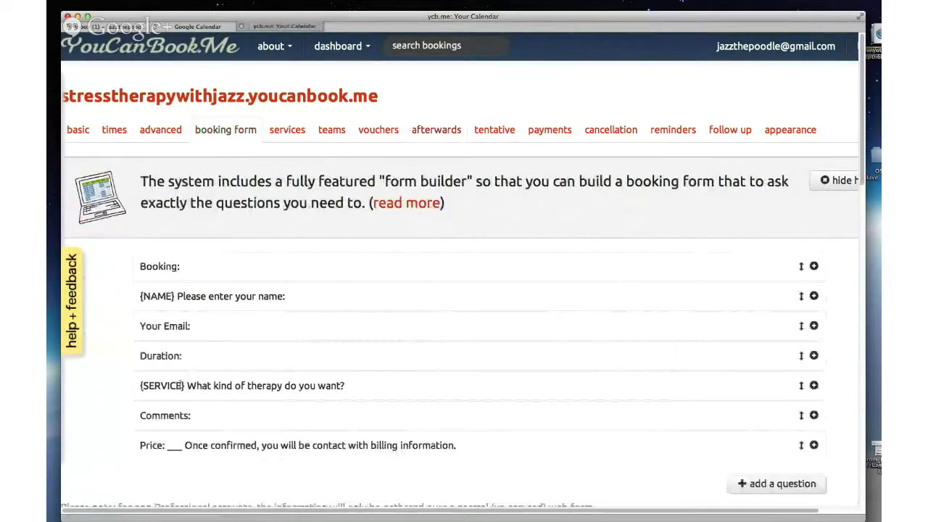
pyautogui.click(427, 132)
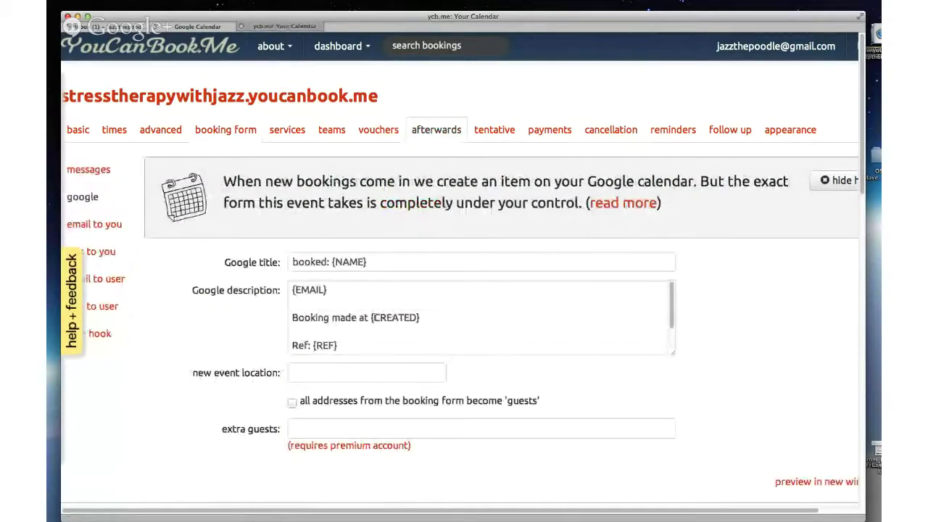
pyautogui.click(109, 226)
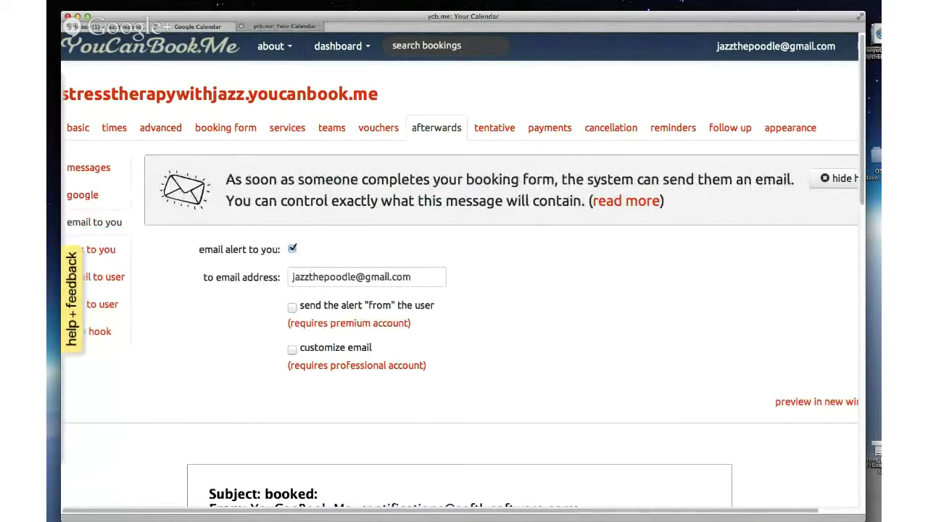
# Step: Look over the after-booking options and open the 'sms to you' alert settings
pyautogui.scroll(-5, 522, 324)
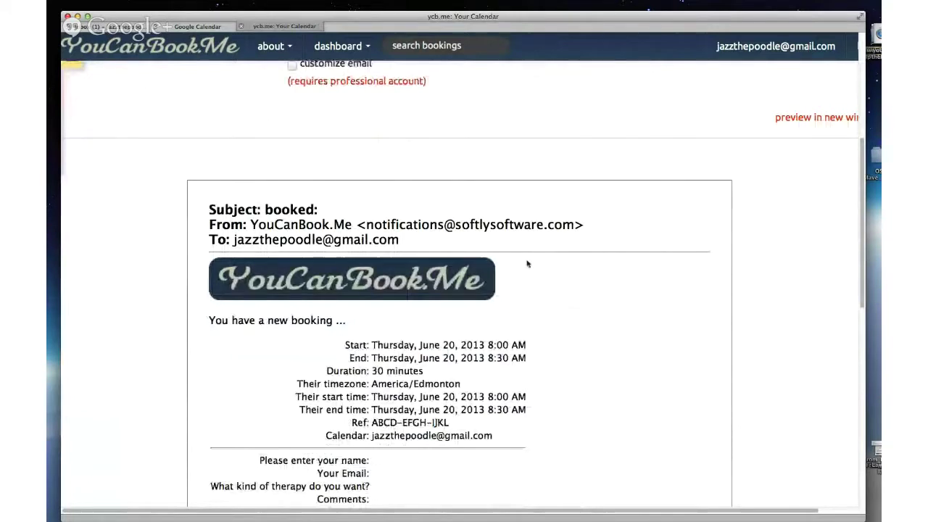
pyautogui.scroll(2, 530, 254)
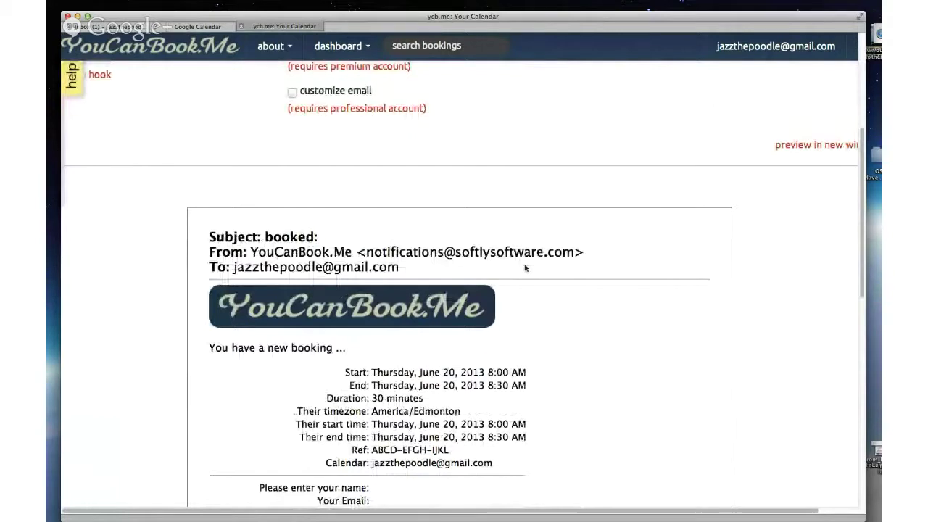
pyautogui.scroll(5, 663, 244)
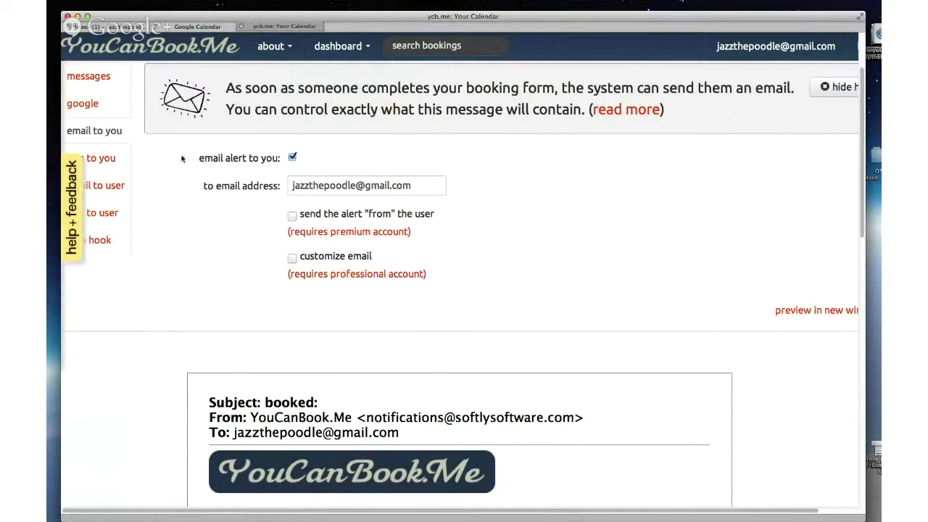
pyautogui.scroll(-1, 200, 210)
pyautogui.click(117, 166)
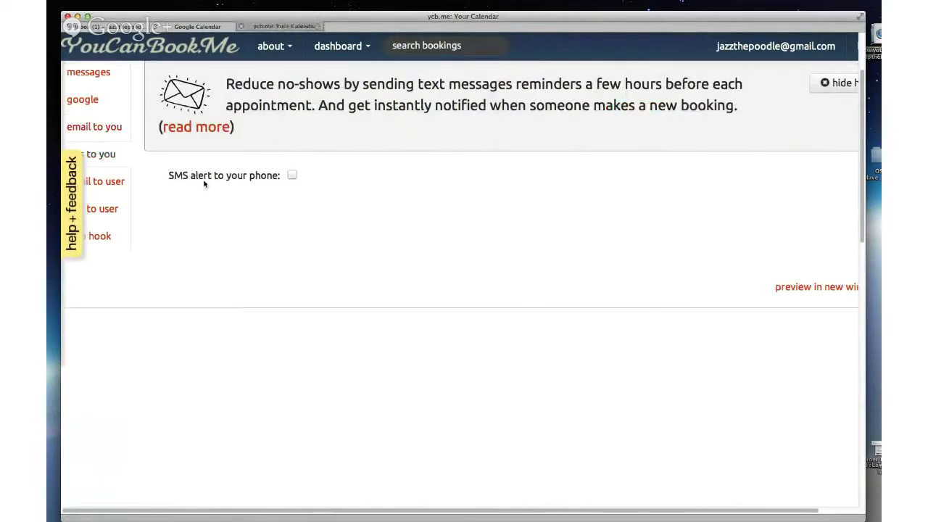
# Step: Read through the 'email to user' confirmation text and preview, then go to 'sms to user'
pyautogui.click(99, 182)
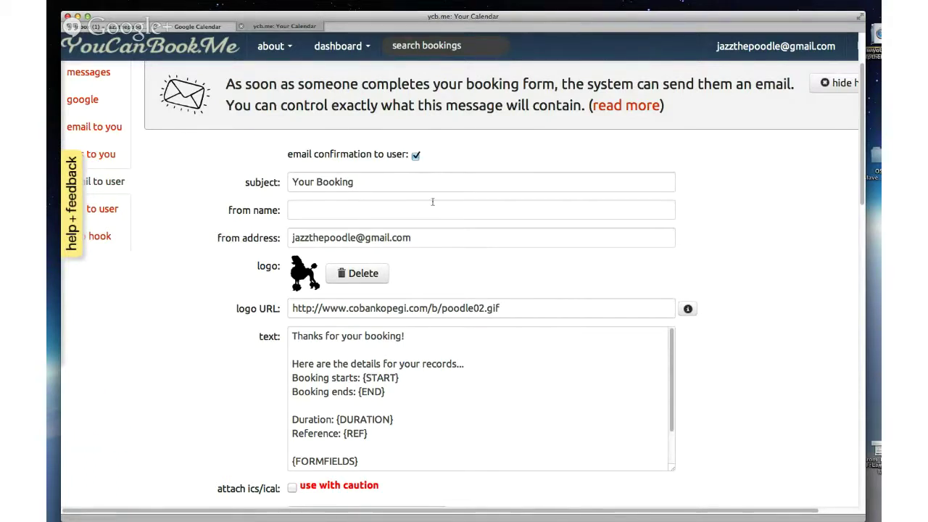
pyautogui.scroll(-1, 504, 358)
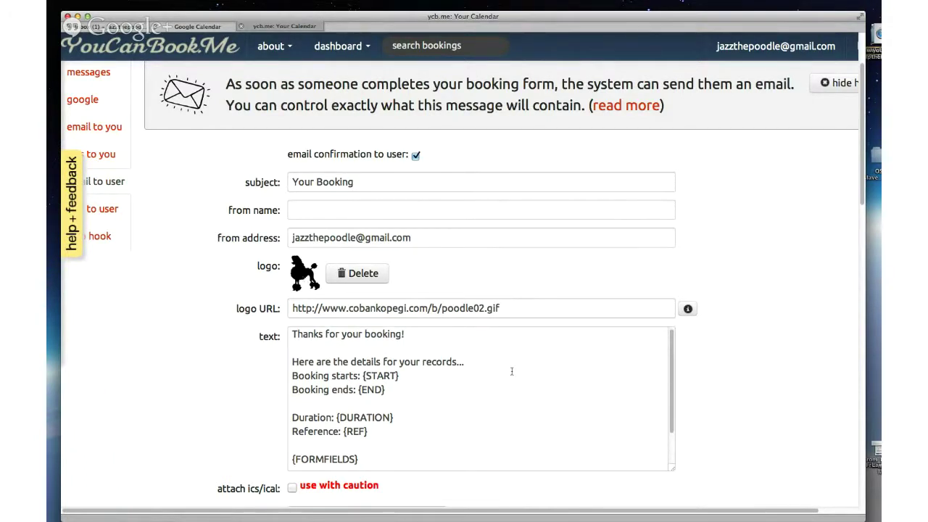
pyautogui.scroll(1, 511, 371)
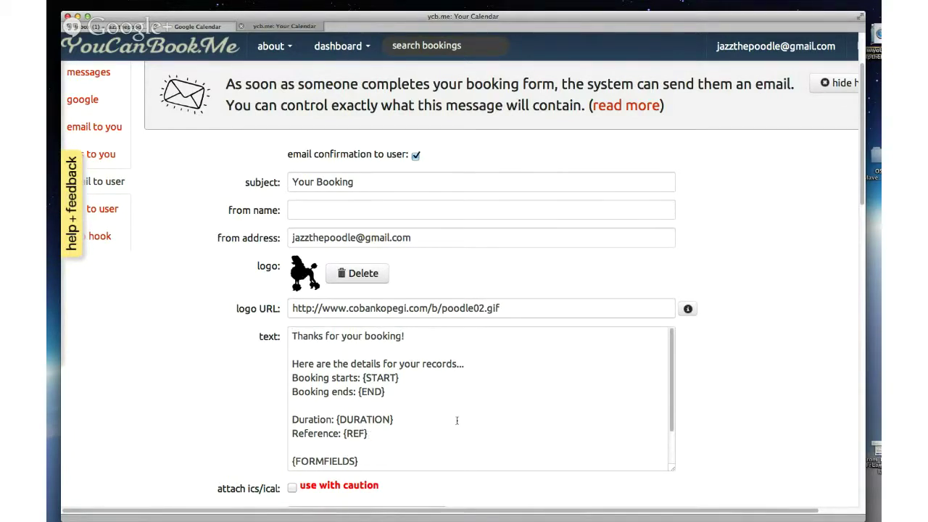
pyautogui.scroll(-2, 457, 420)
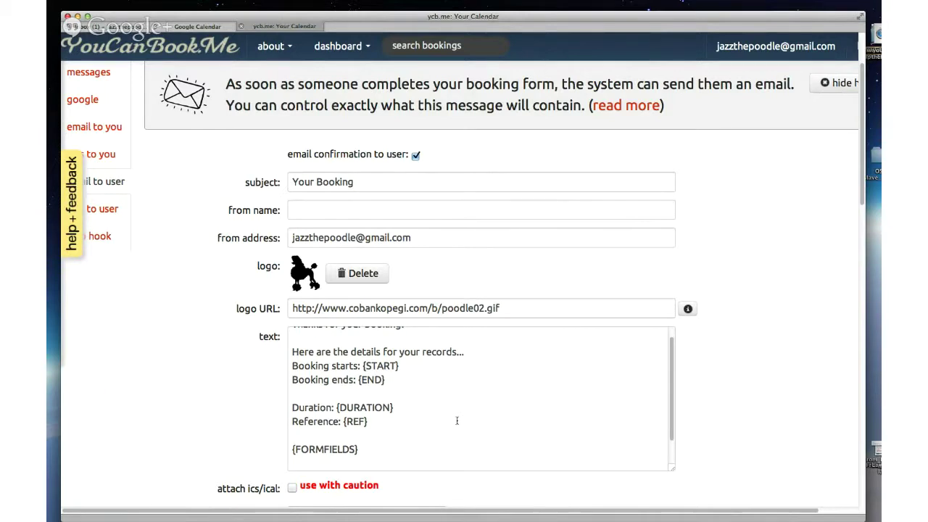
pyautogui.scroll(-3, 457, 420)
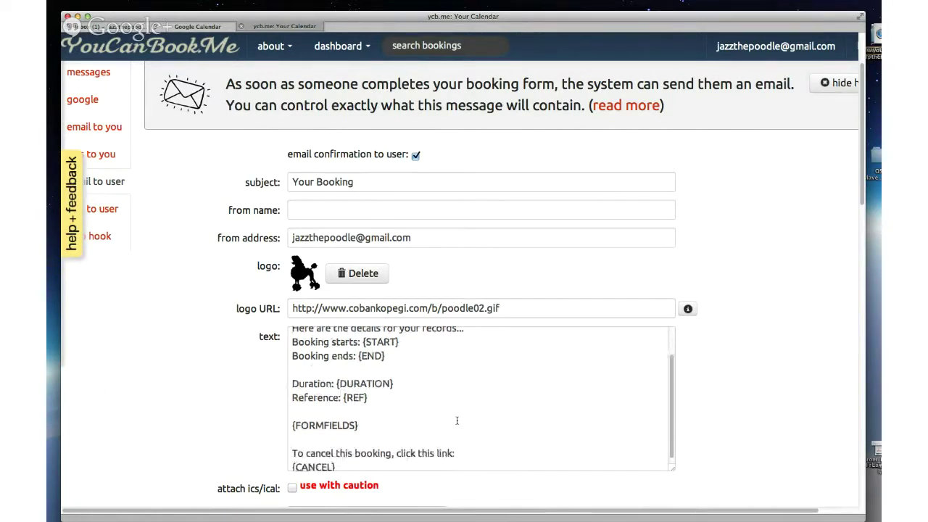
pyautogui.scroll(-2, 762, 394)
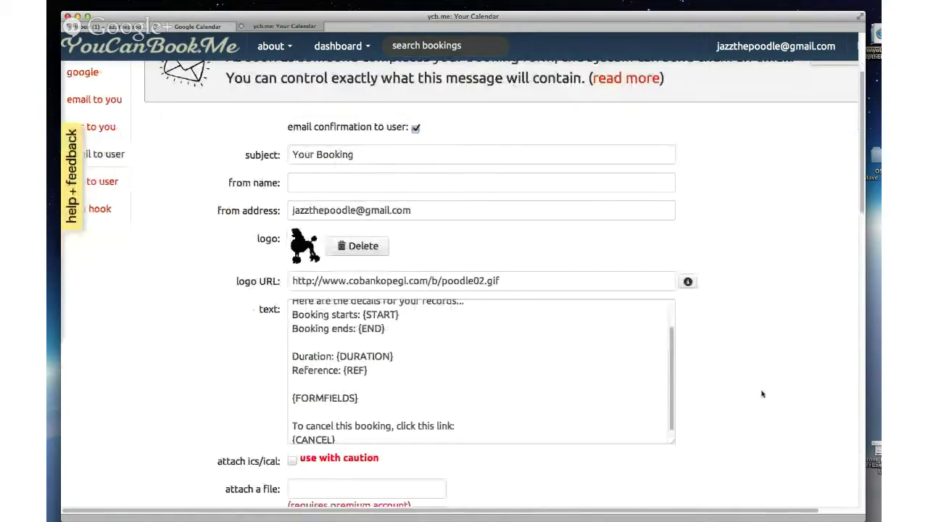
pyautogui.scroll(-5, 762, 394)
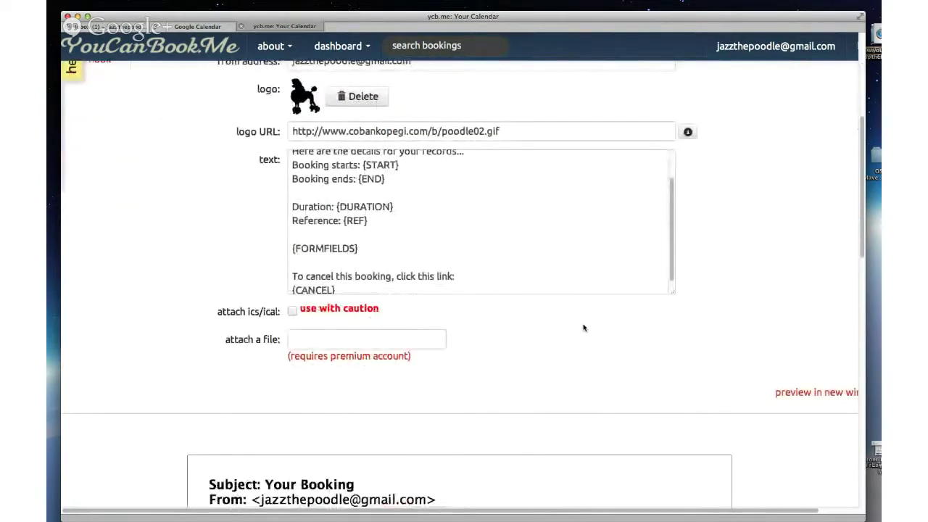
pyautogui.scroll(-10, 332, 189)
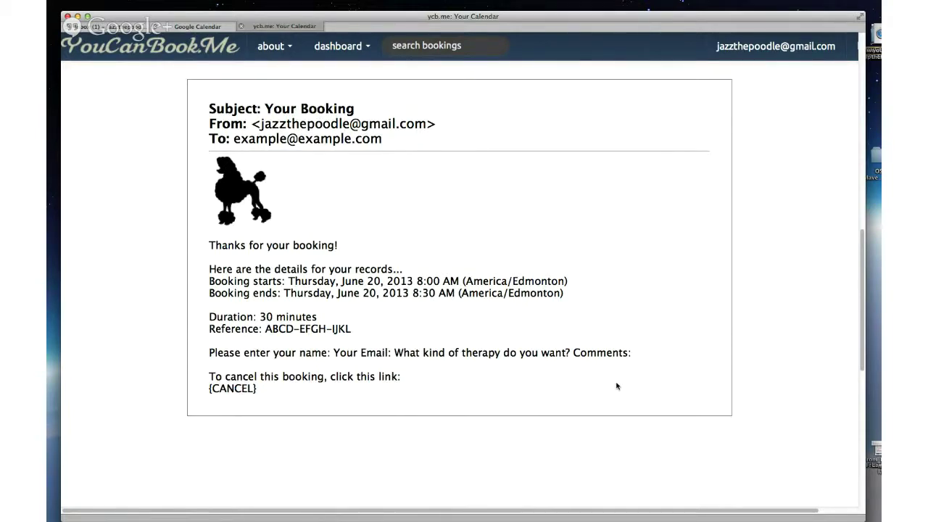
pyautogui.scroll(15, 616, 386)
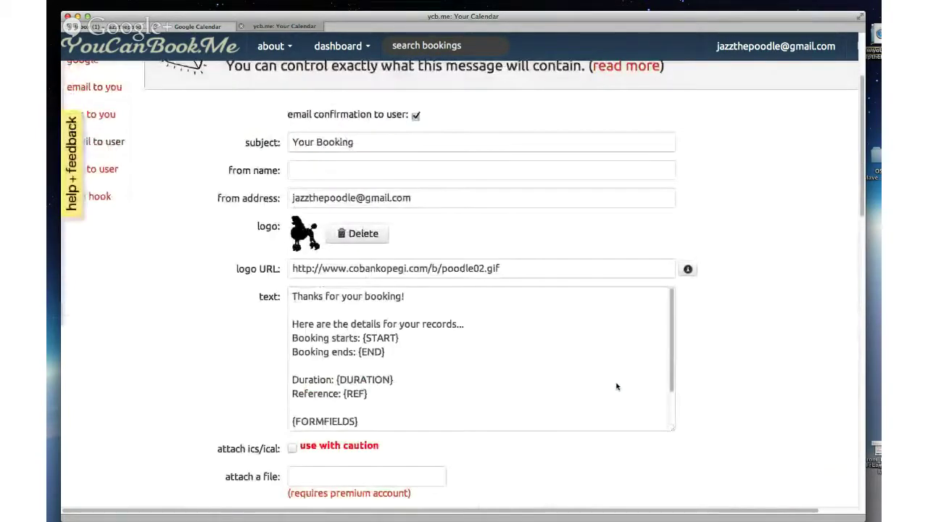
pyautogui.click(103, 169)
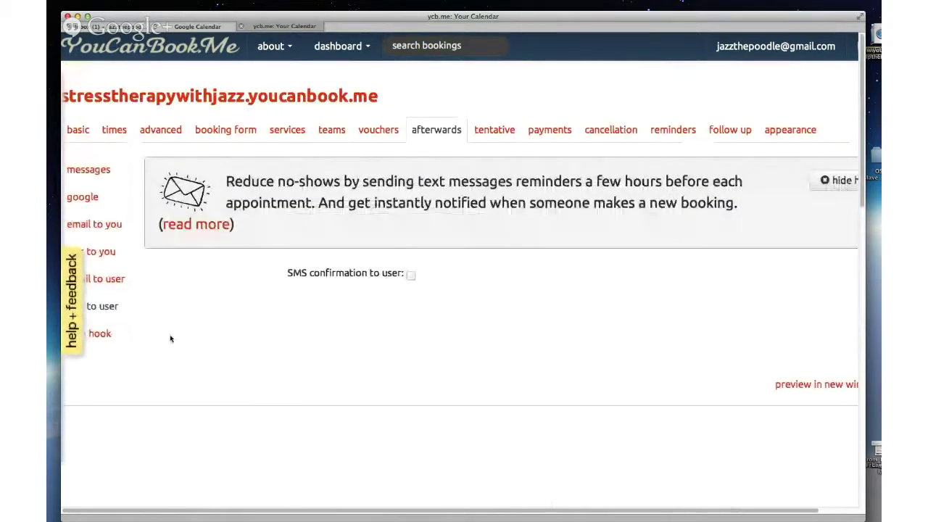
# Step: View the web hook settings, then open stresstherapywithjazz.youcanbook.me in a new tab
pyautogui.click(109, 333)
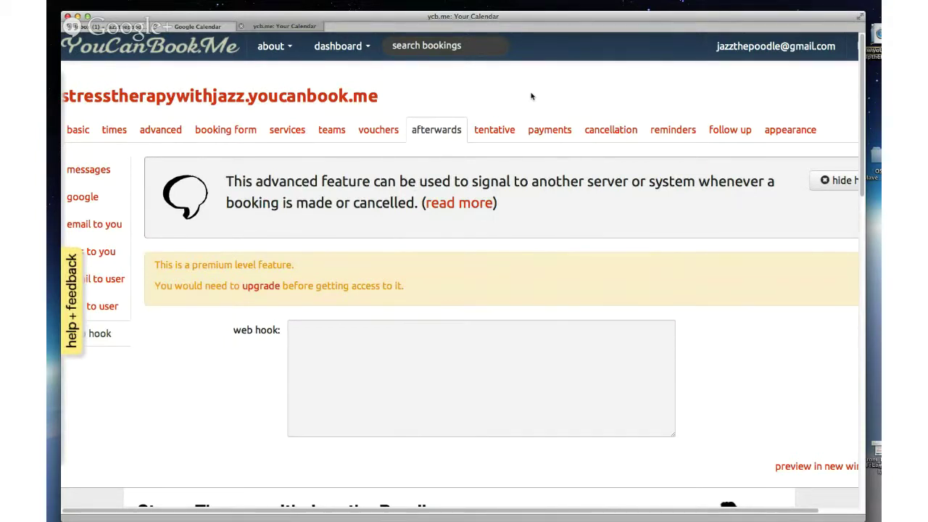
pyautogui.moveTo(389, 98); pyautogui.dragTo(66, 101)
pyautogui.click(242, 97)
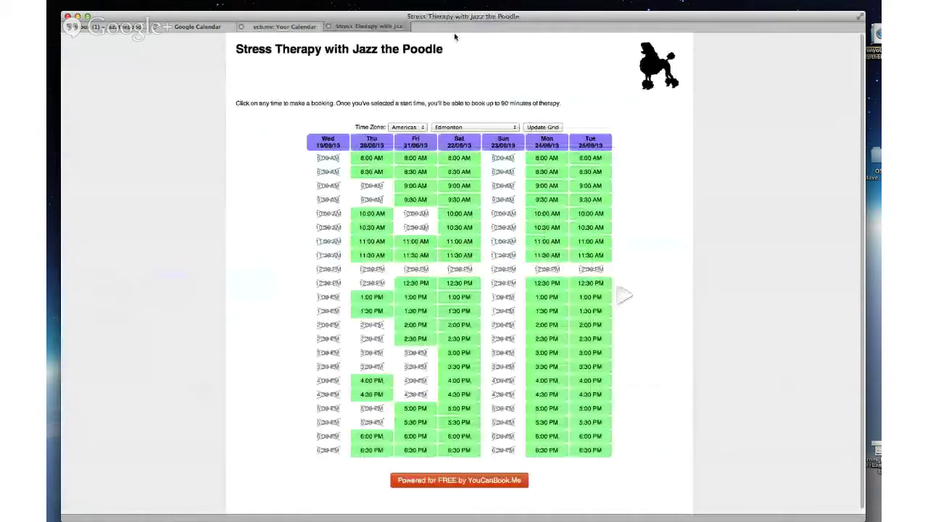
# Step: Move through the ycb.me and Stress Therapy tabs to Google Calendar's Jun 16–22, 2013 week
pyautogui.click(284, 27)
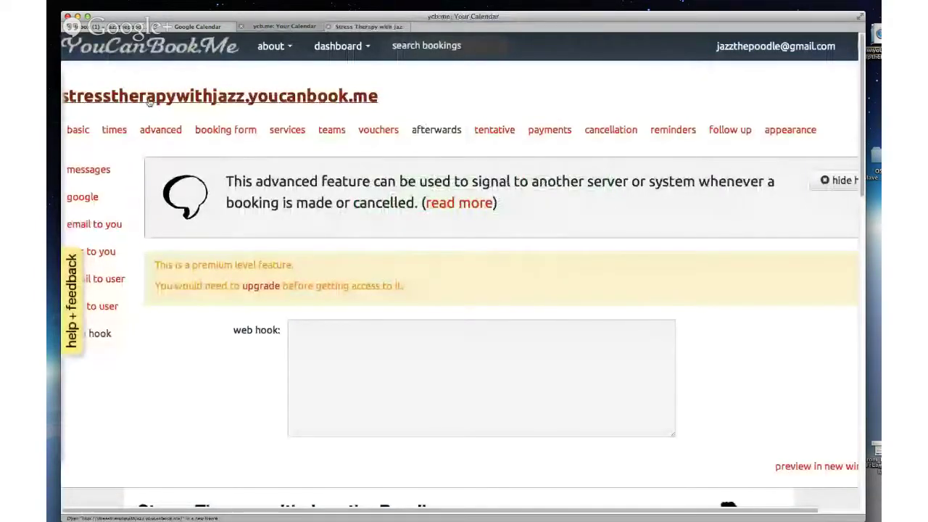
pyautogui.click(368, 27)
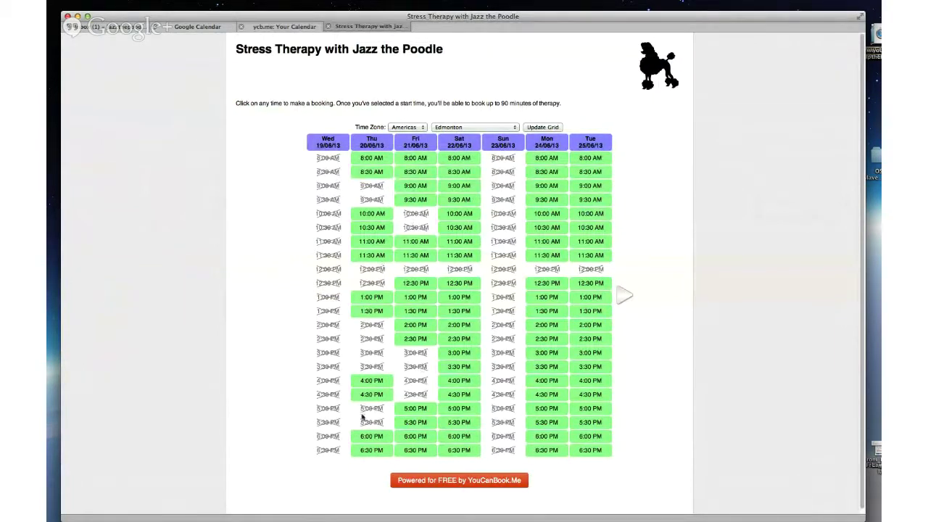
pyautogui.click(198, 26)
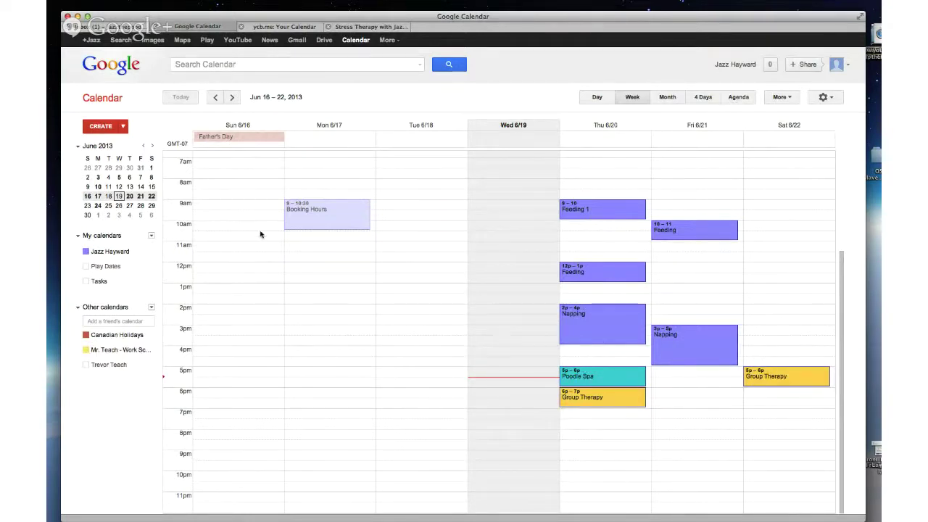
pyautogui.click(279, 26)
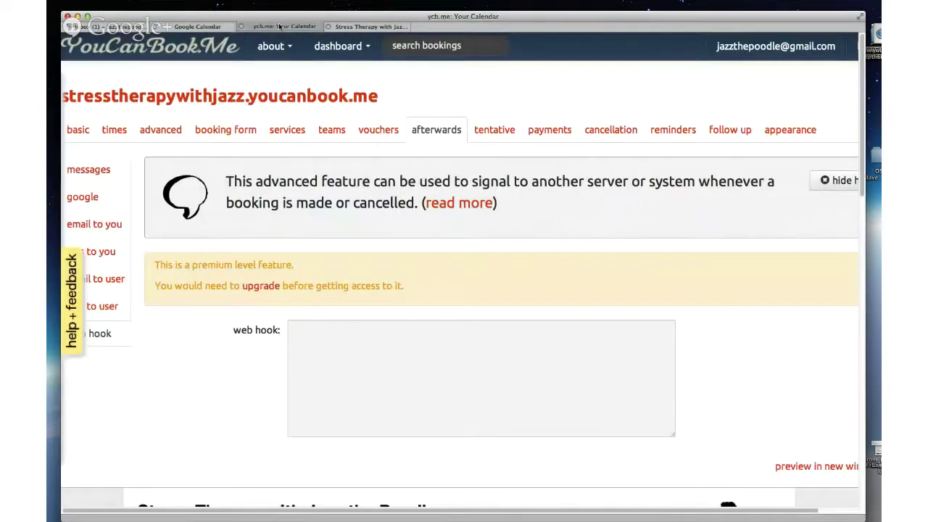
pyautogui.click(363, 26)
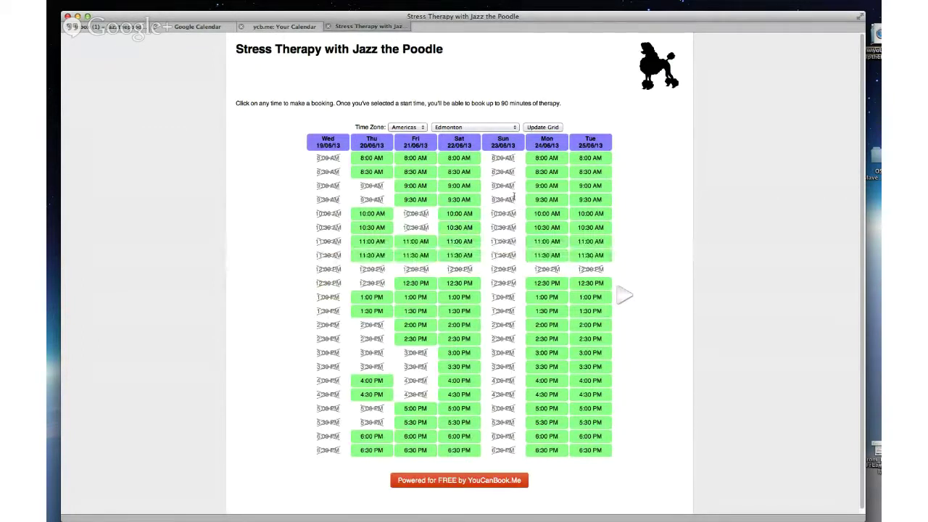
pyautogui.click(197, 28)
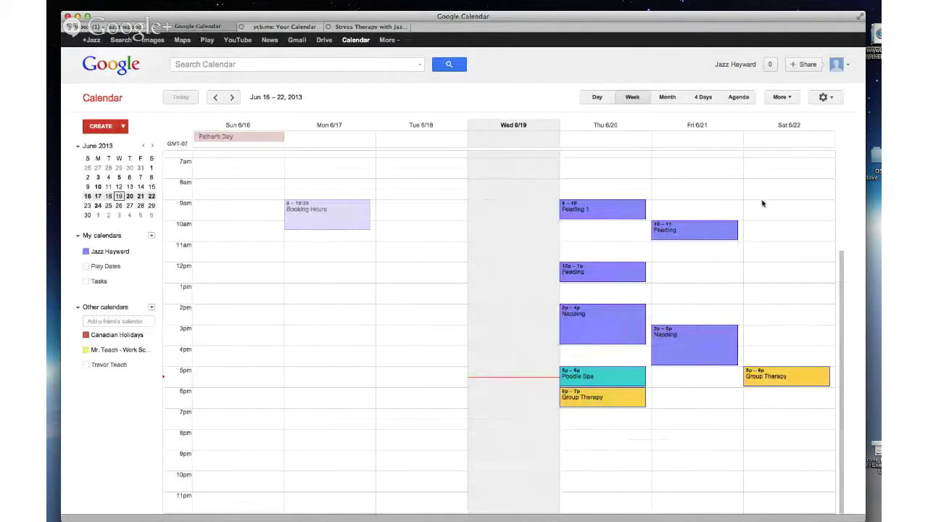
# Step: Create a walk event from 9am to 10am on Saturday, June 22
pyautogui.moveTo(763, 203); pyautogui.dragTo(763, 221)
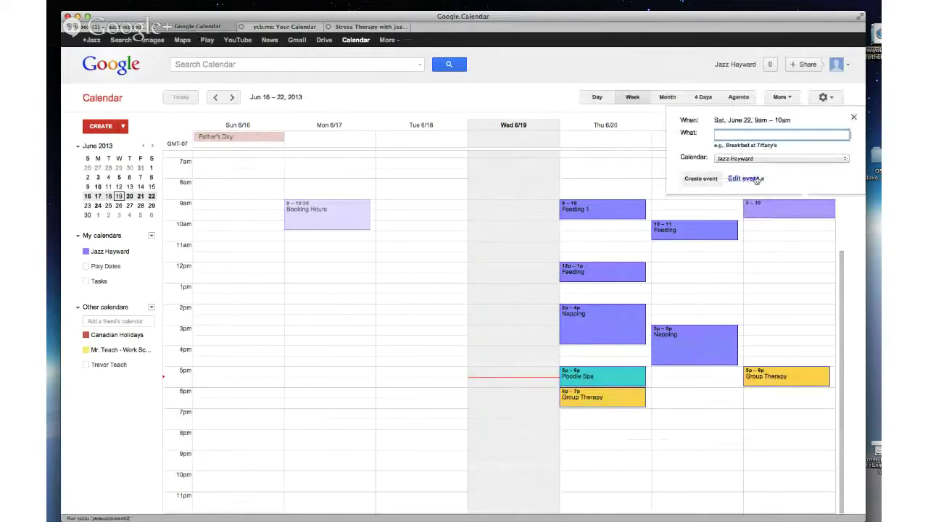
pyautogui.write('Walk with Ronnie')
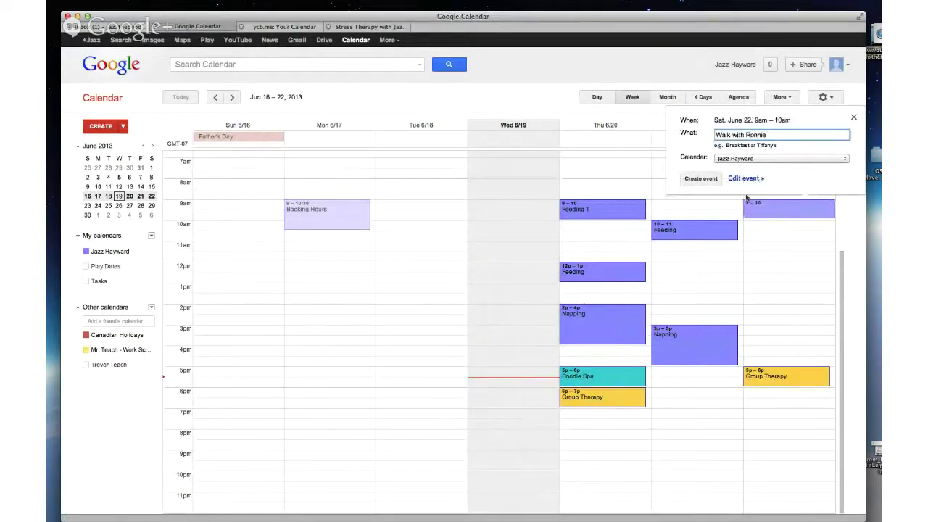
pyautogui.click(700, 179)
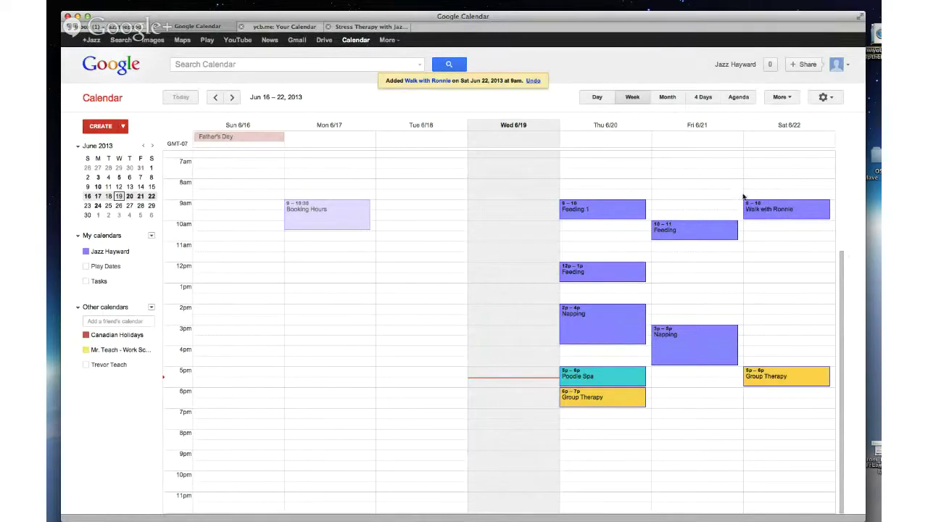
# Step: Extend the walk to end at 1pm and return to the Stress Therapy booking page
pyautogui.click(766, 205)
pyautogui.moveTo(785, 215); pyautogui.dragTo(778, 280)
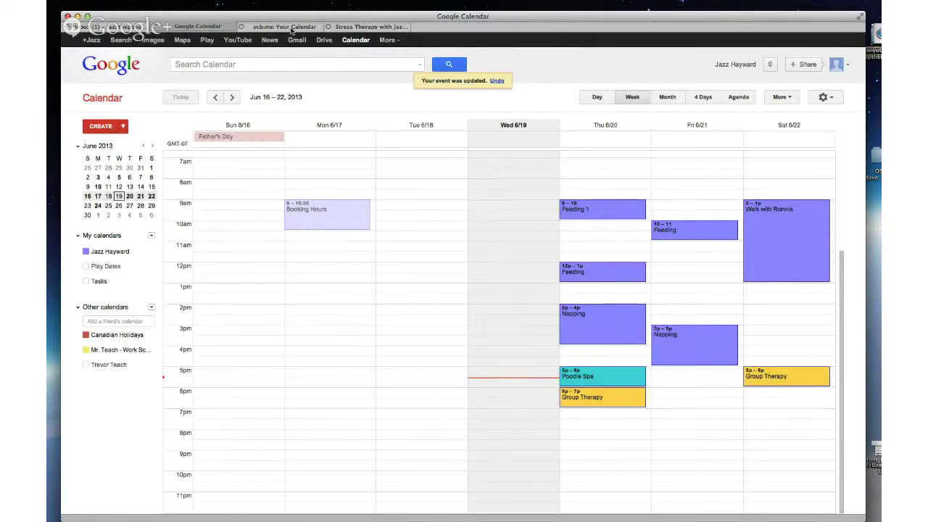
pyautogui.click(370, 26)
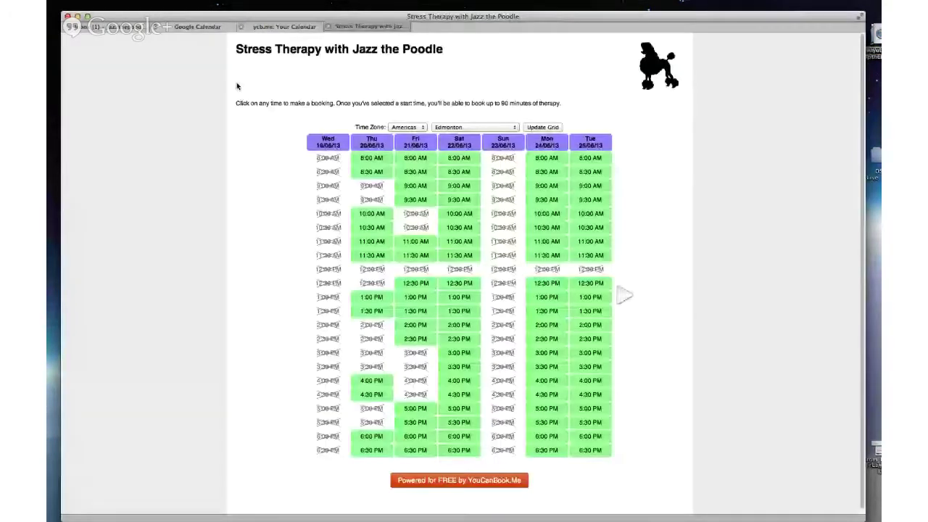
# Step: Reload and zoom the Stress Therapy page to confirm Saturday 22/06 9:00 AM–12:30 PM is unavailable
pyautogui.press('super+r')
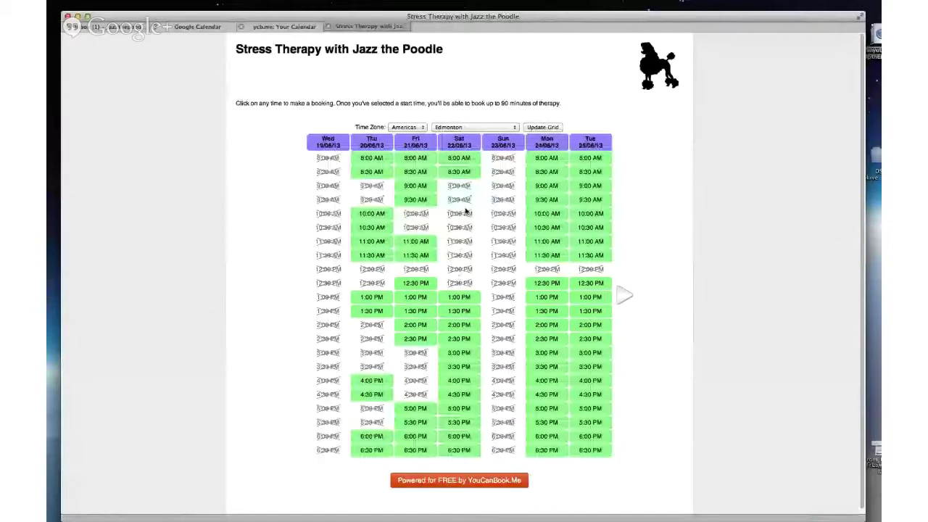
pyautogui.press('super+equal')
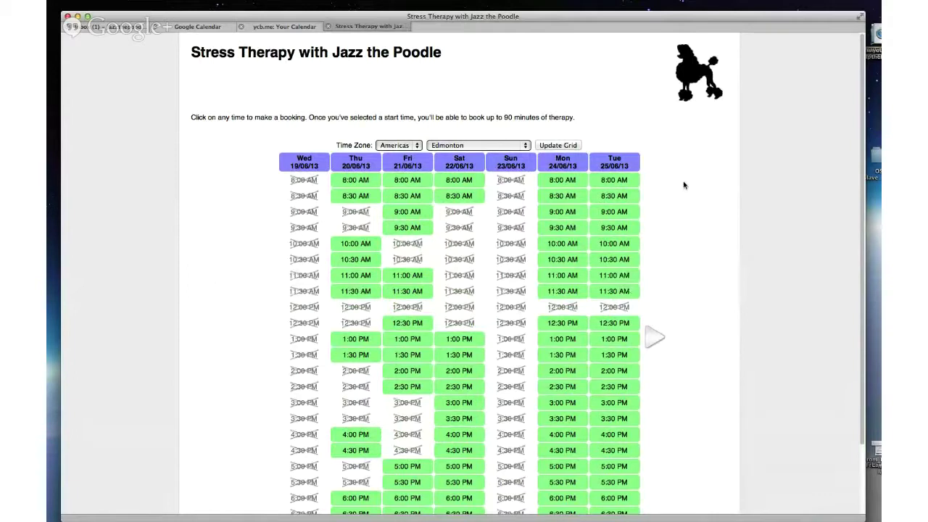
pyautogui.scroll(-1, 683, 186)
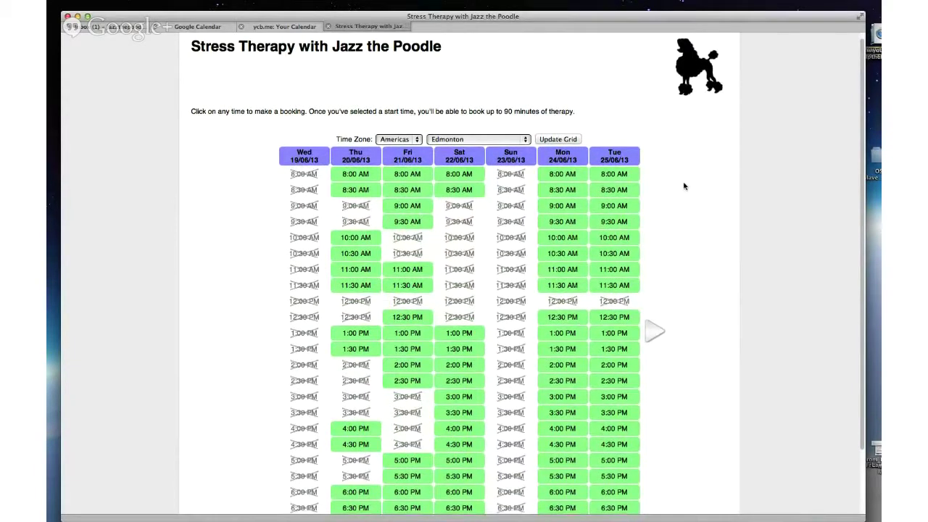
pyautogui.scroll(-1, 683, 186)
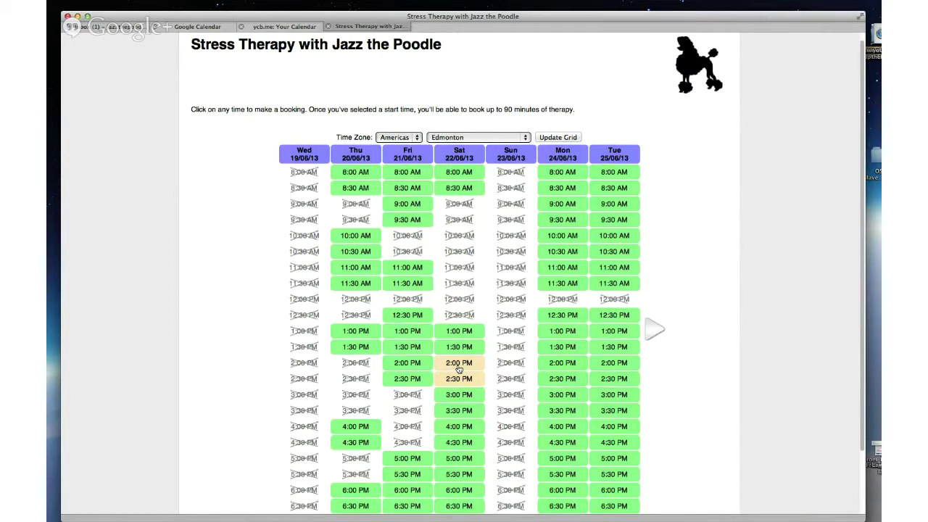
# Step: Pick the Saturday 2:00 PM slot and enter the booker's name and e-mail address
pyautogui.click(458, 367)
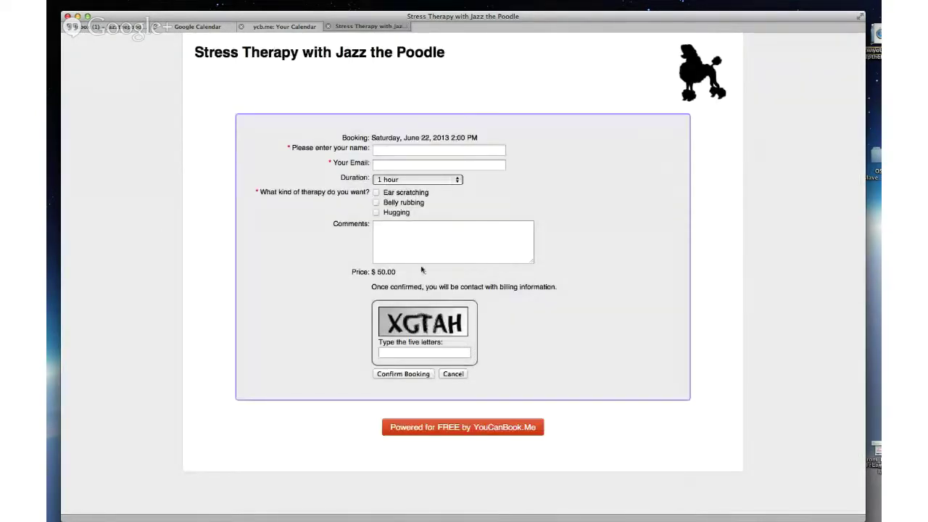
pyautogui.click(383, 147)
pyautogui.write('Teaching Trev')
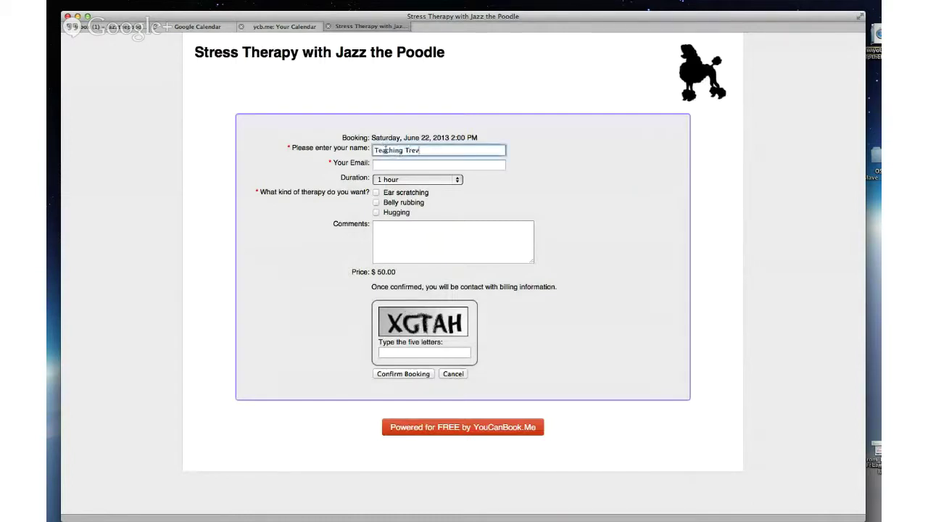
pyautogui.click(395, 165)
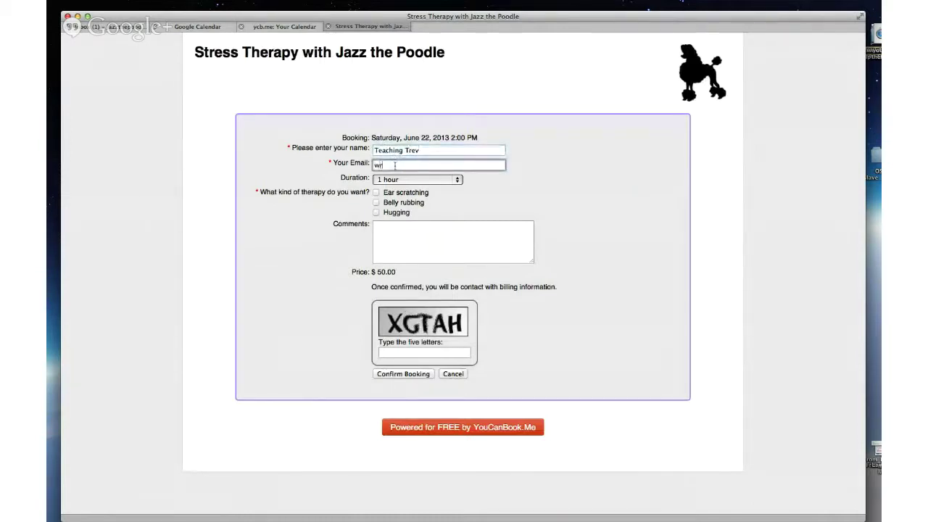
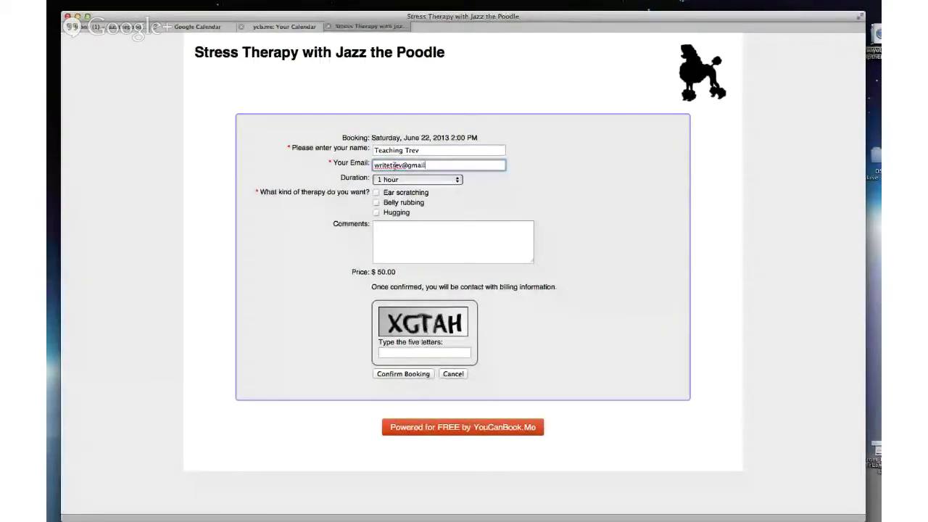
# Step: Tick Belly rubbing and Hugging and set the session length to 30 minutes ($25.00)
pyautogui.click(403, 181)
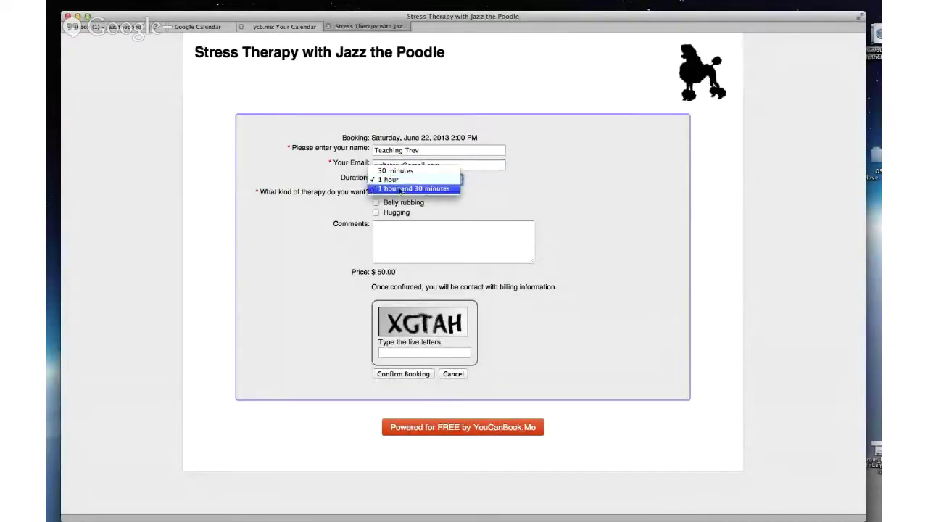
pyautogui.click(400, 189)
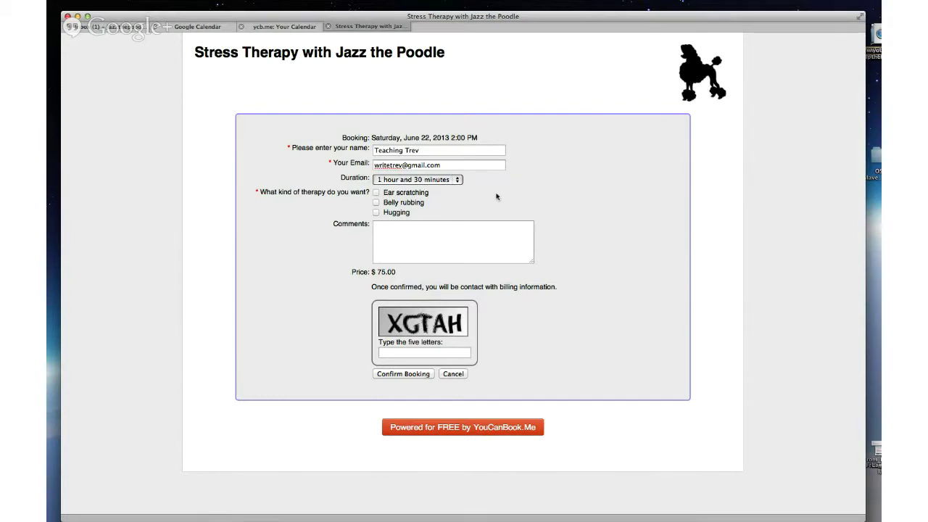
pyautogui.click(376, 203)
pyautogui.click(377, 212)
pyautogui.click(409, 234)
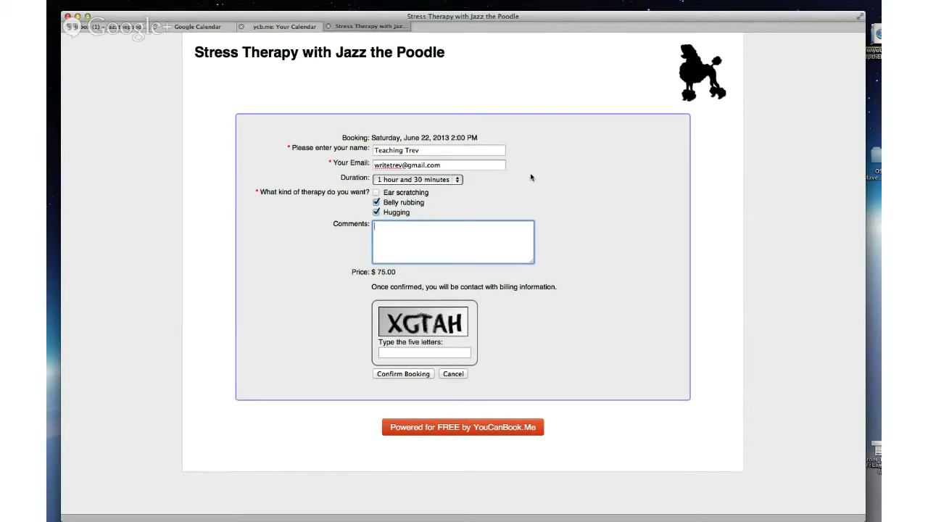
pyautogui.click(451, 180)
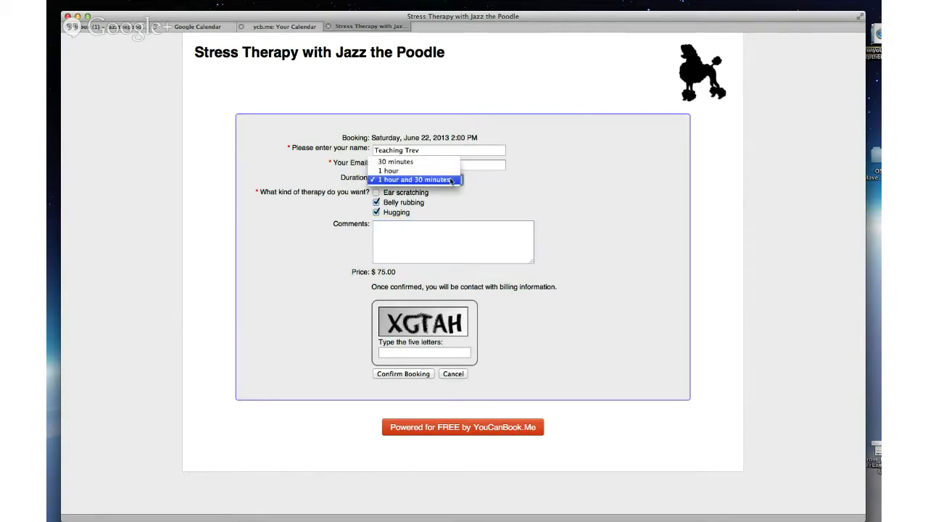
pyautogui.click(395, 163)
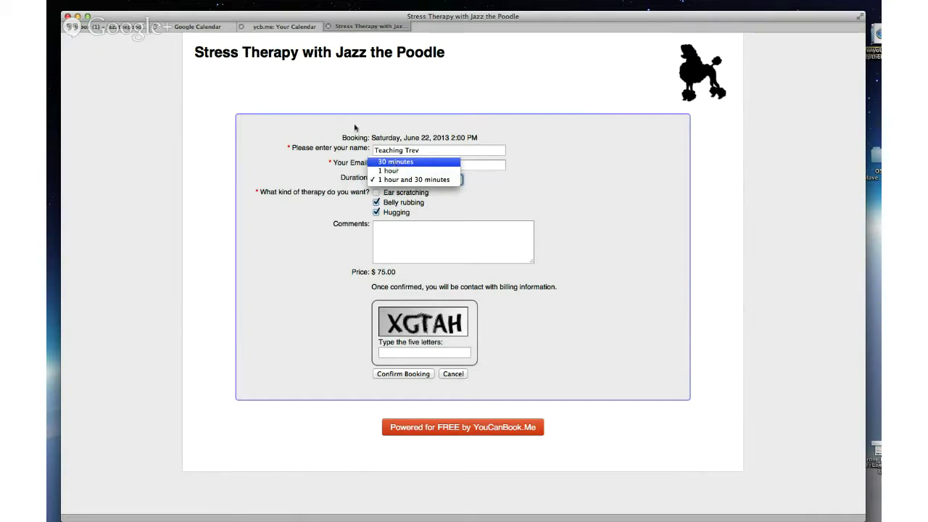
# Step: Glance at the Google Calendar week, then view the page's availability and booking-length settings
pyautogui.click(192, 27)
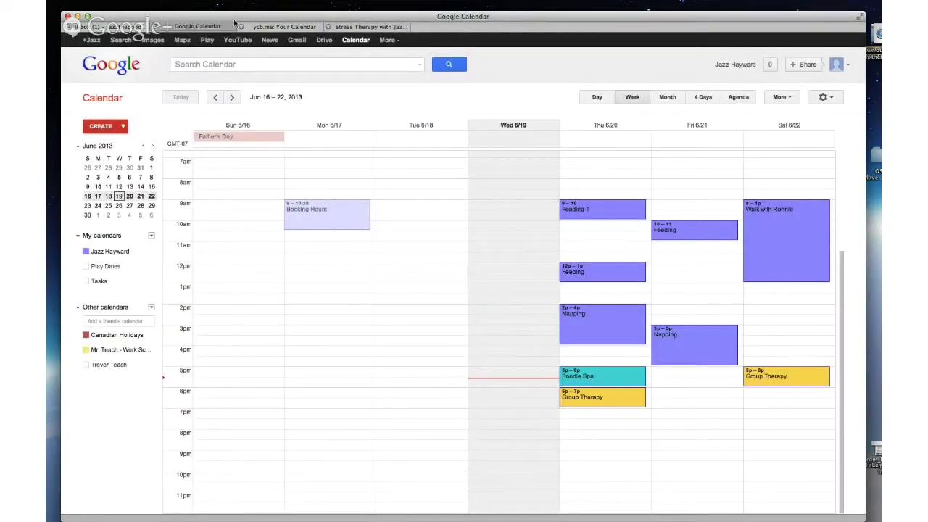
pyautogui.click(282, 26)
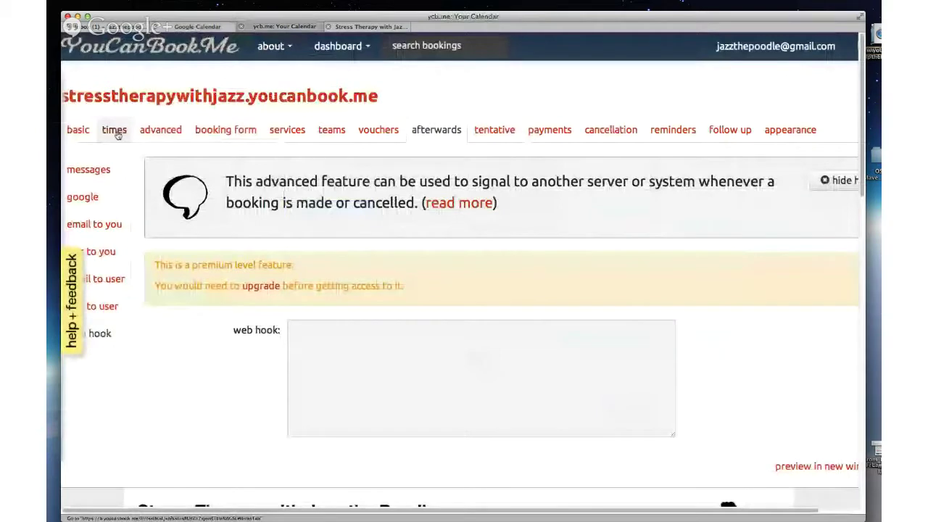
pyautogui.click(115, 130)
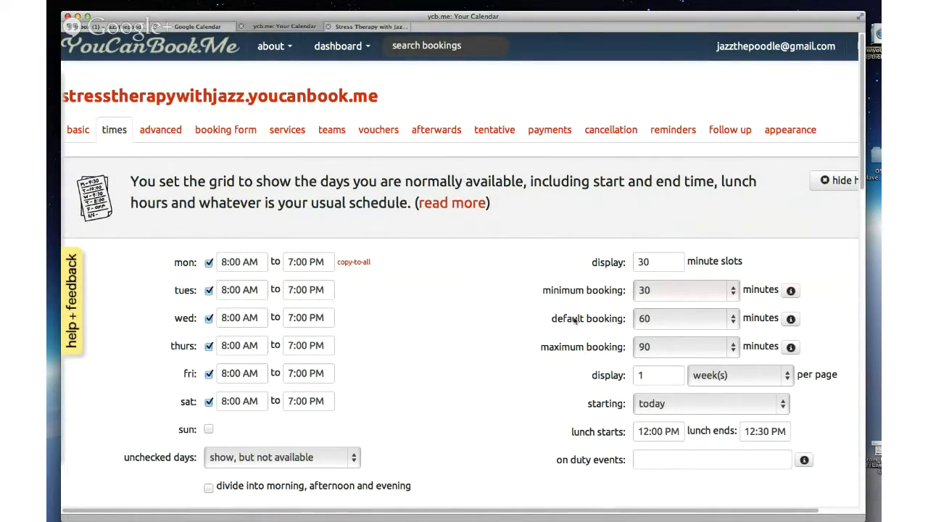
# Step: Change the test booking's duration to 1 hour ($50.00)
pyautogui.click(357, 29)
pyautogui.click(433, 179)
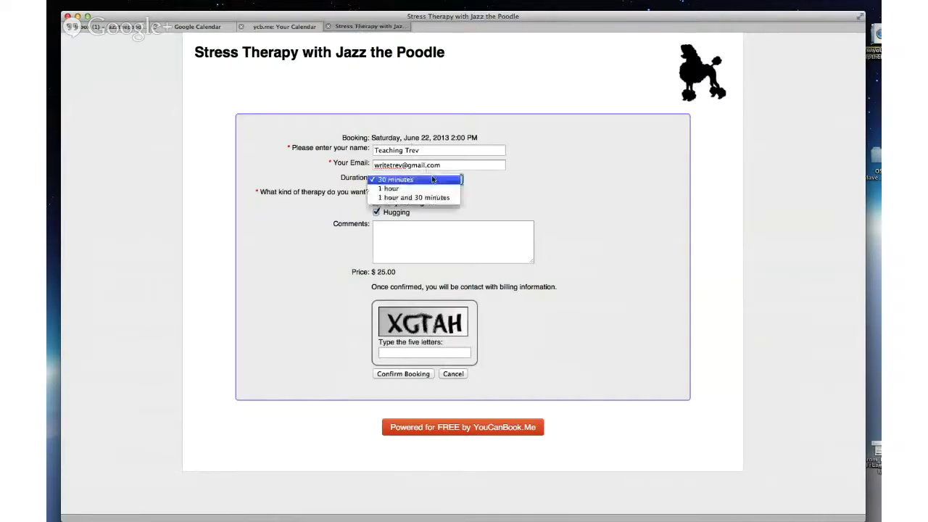
pyautogui.click(424, 189)
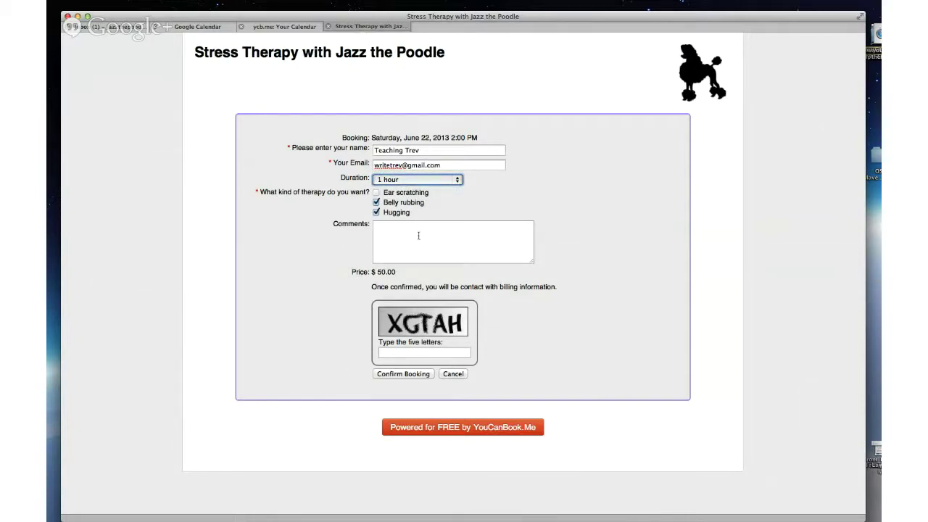
# Step: Check Google Calendar again, then view the payments settings at $25 per 30 minutes
pyautogui.click(203, 26)
pyautogui.click(269, 28)
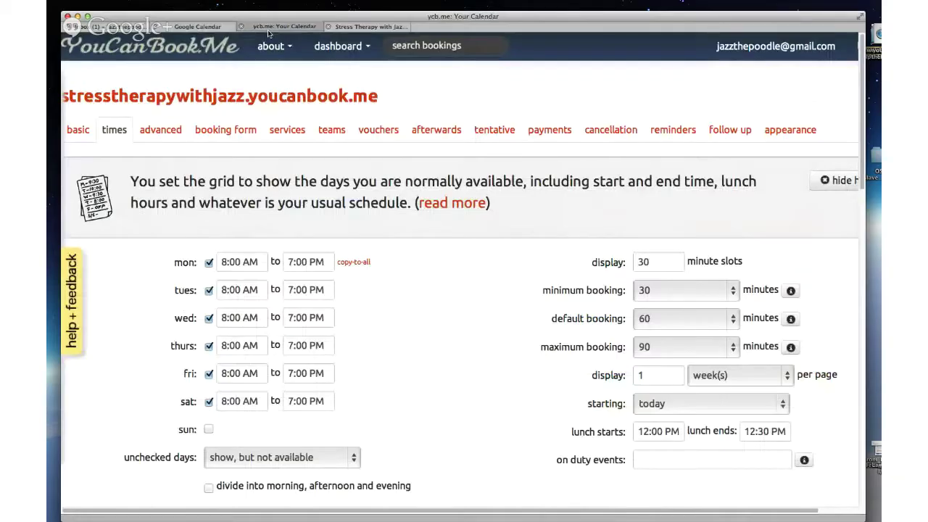
pyautogui.click(549, 130)
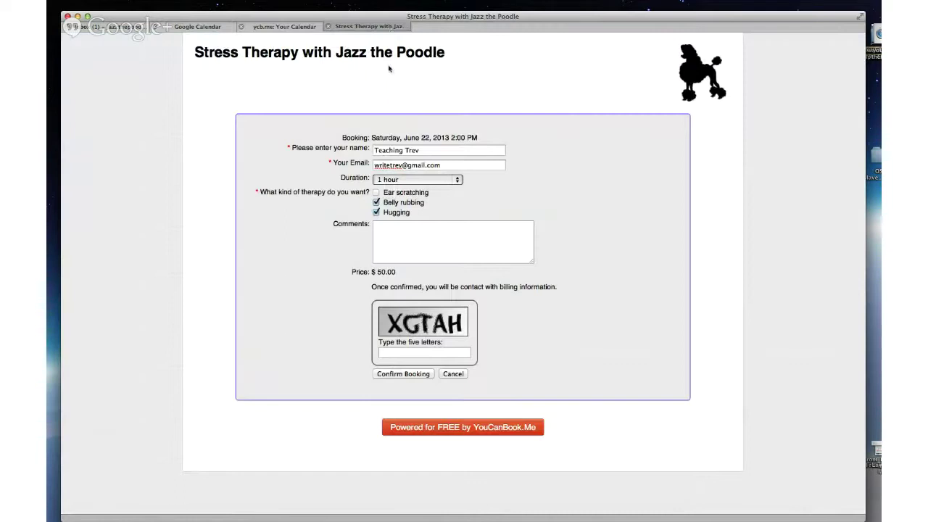
# Step: Try 30 minutes and 1 hour, settling on 1 hour and 30 minutes ($75.00)
pyautogui.click(390, 27)
pyautogui.click(406, 179)
pyautogui.click(395, 170)
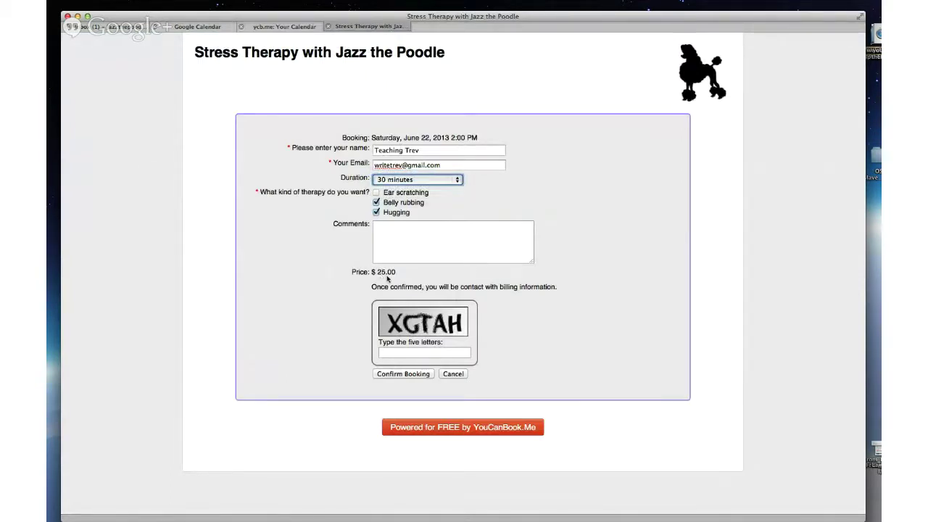
pyautogui.click(423, 180)
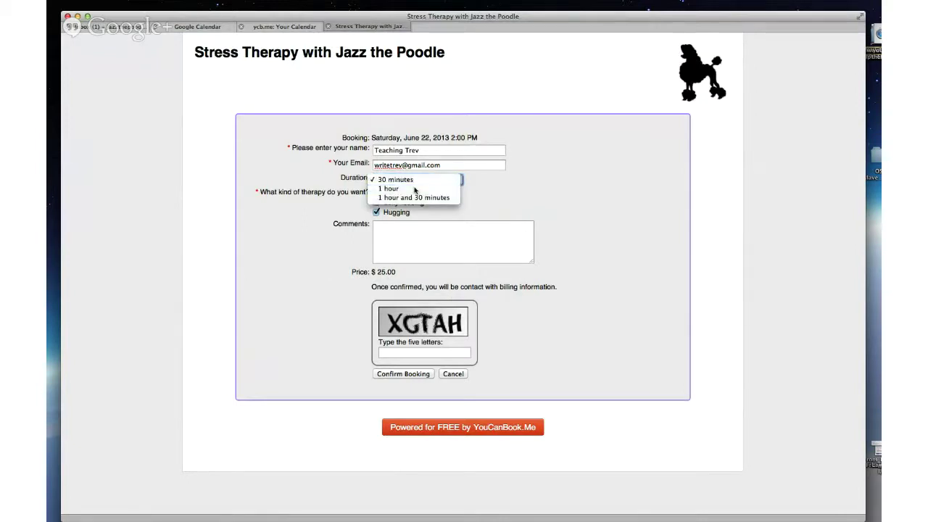
pyautogui.click(391, 189)
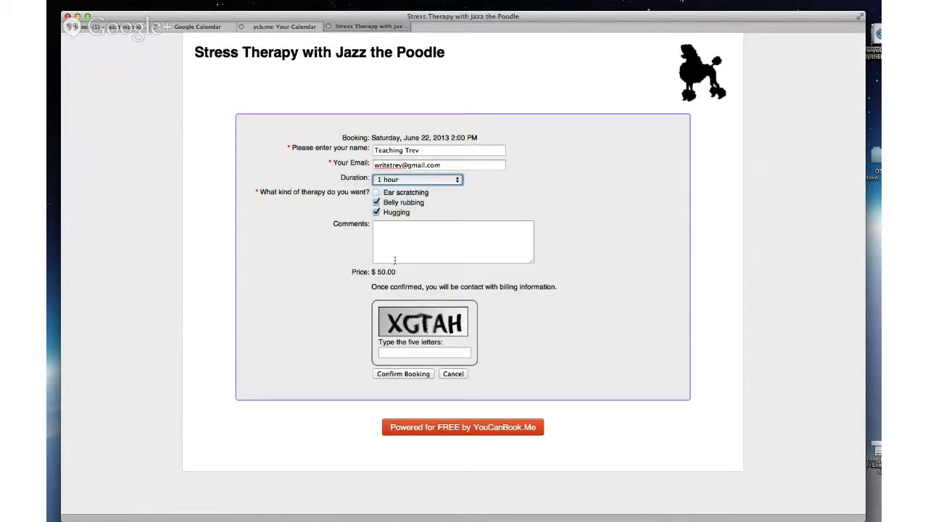
pyautogui.click(421, 180)
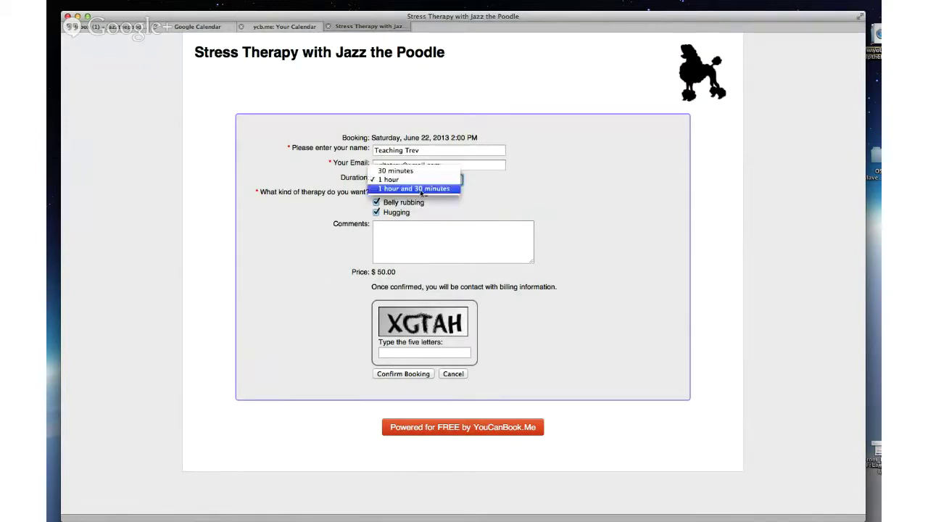
pyautogui.click(420, 189)
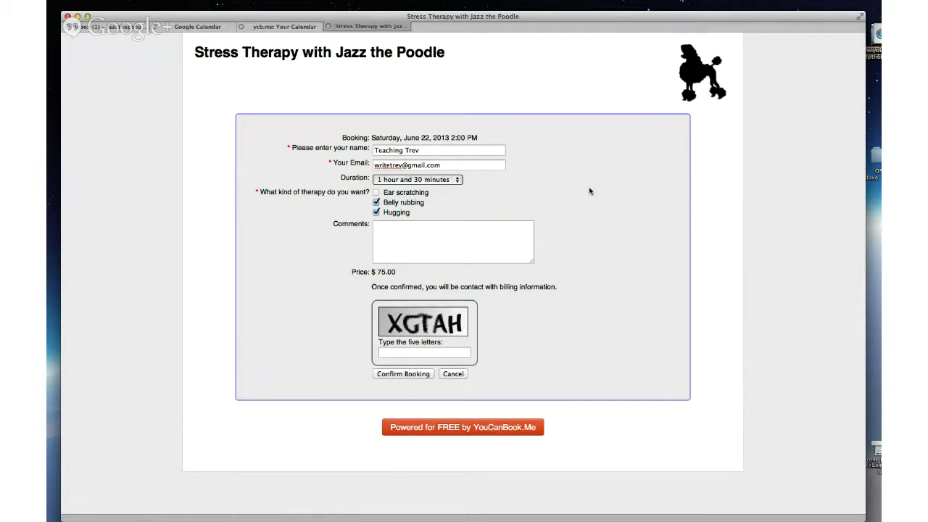
# Step: Add the comment 'I want to hug' and fill in the captcha letters
pyautogui.click(422, 243)
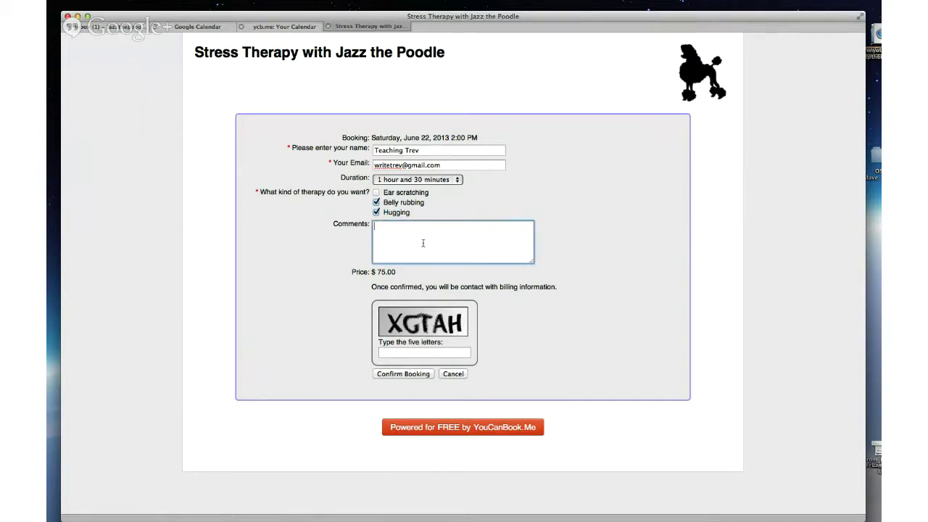
pyautogui.write('I want to hug')
pyautogui.click(396, 353)
pyautogui.write('x')
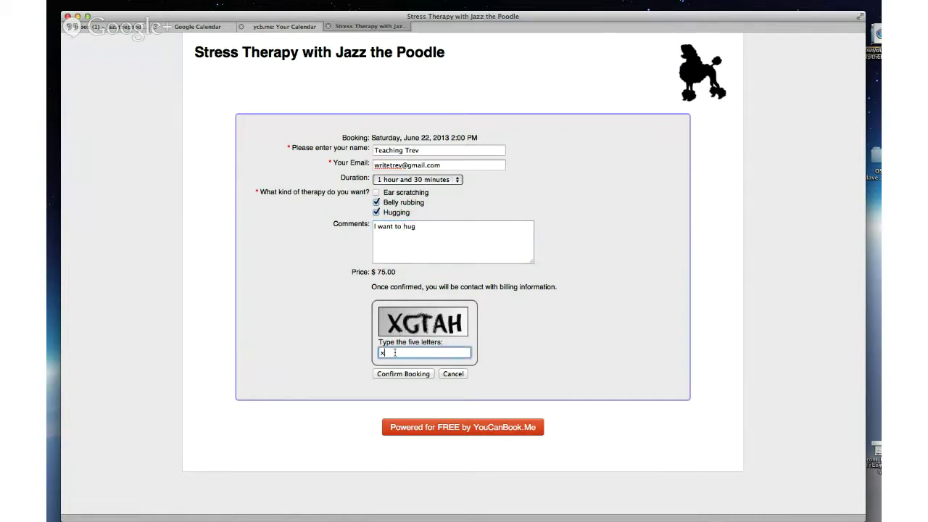
pyautogui.write('gtah')
# Step: Submit the booking, re-enter fresh captcha letters after the error, and resubmit to confirm
pyautogui.click(411, 375)
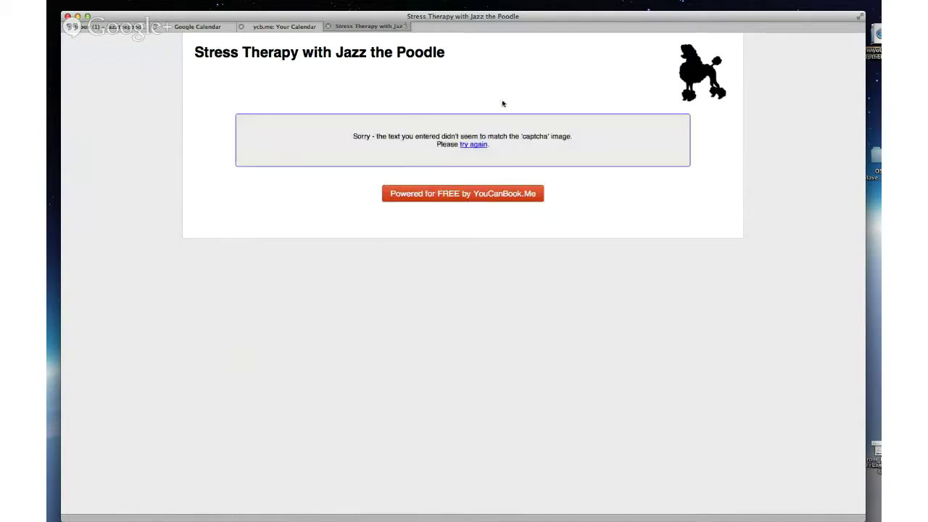
pyautogui.click(473, 144)
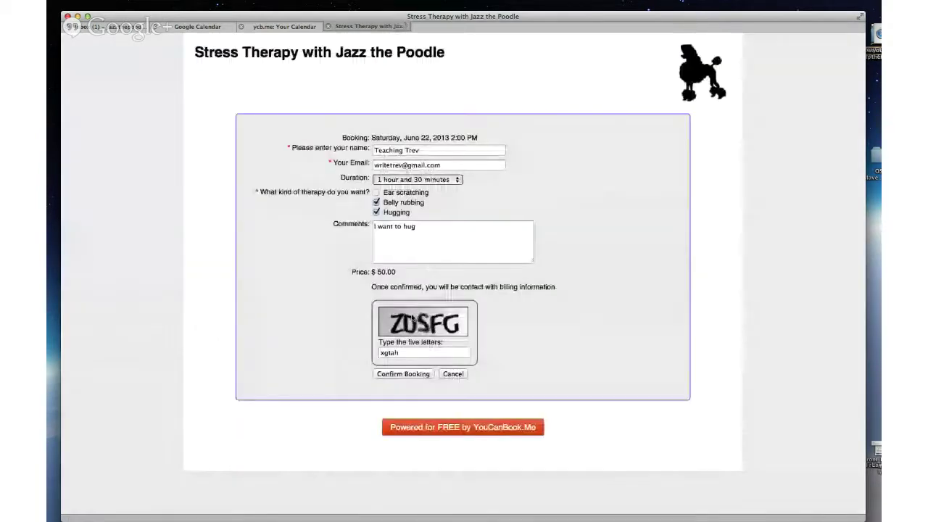
pyautogui.doubleClick(402, 353)
pyautogui.write('zdsfg')
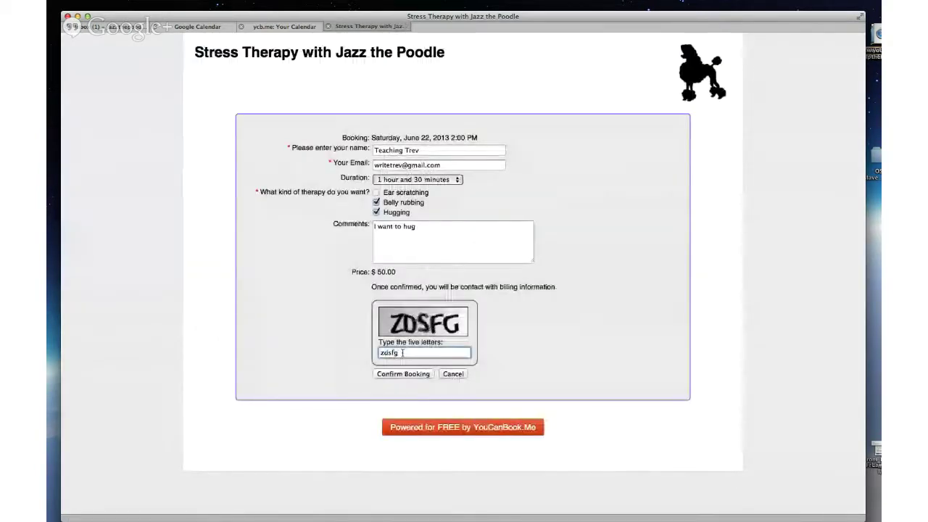
pyautogui.click(406, 374)
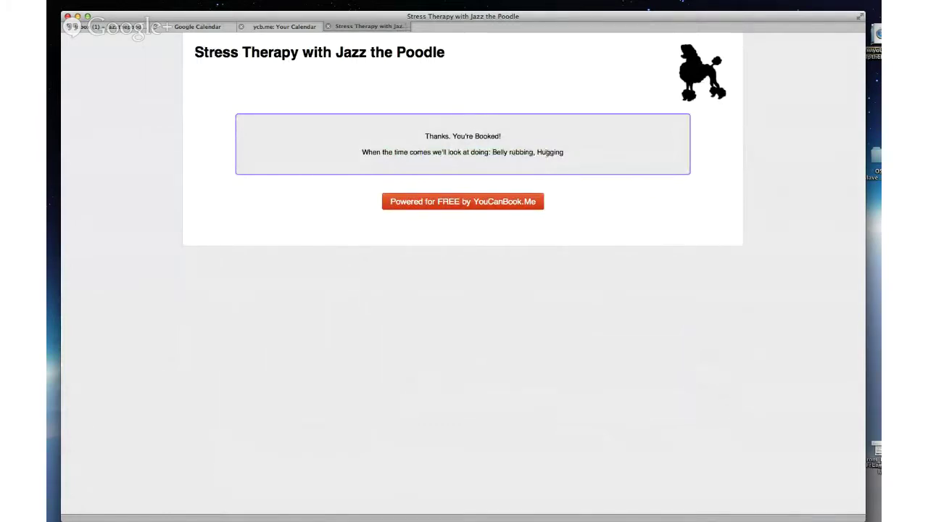
# Step: Highlight the booked therapies, revisit the YouCanBookMe settings, then switch to the Gmail inbox
pyautogui.moveTo(564, 152); pyautogui.dragTo(491, 154)
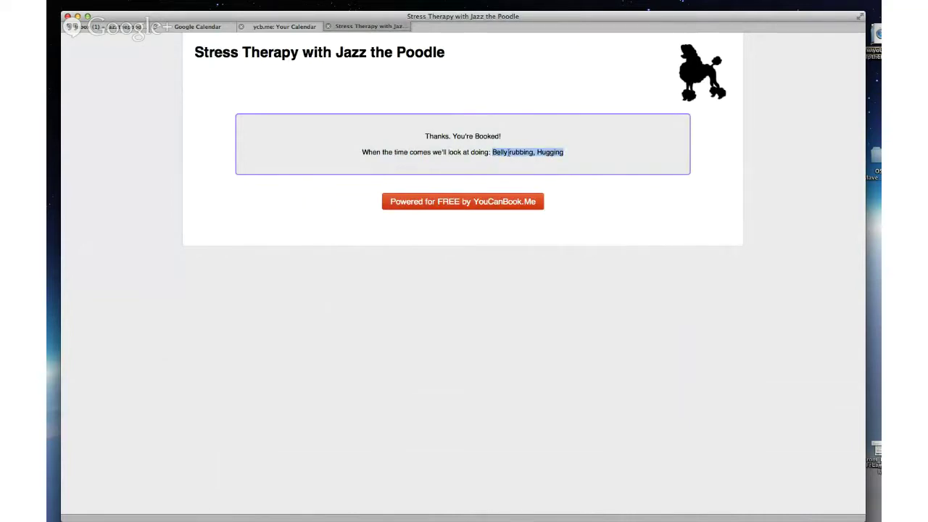
pyautogui.click(573, 157)
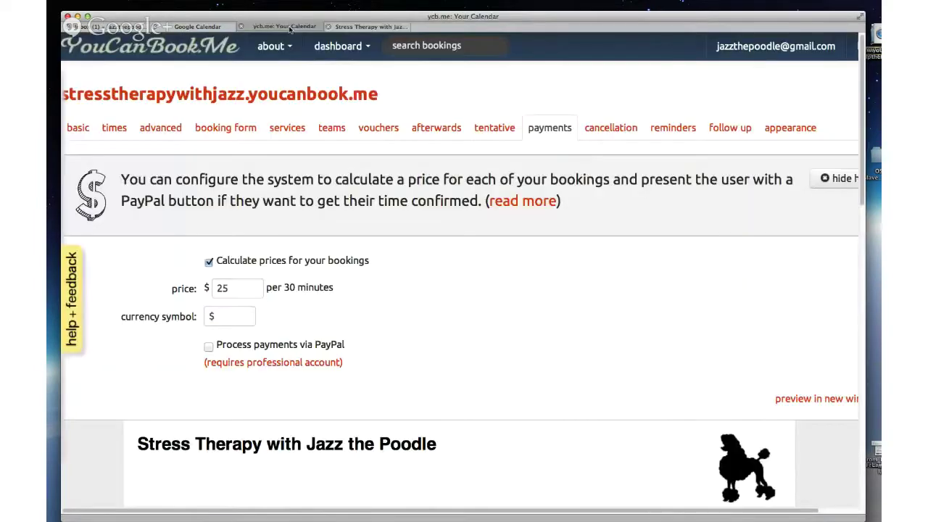
pyautogui.click(284, 26)
pyautogui.click(115, 27)
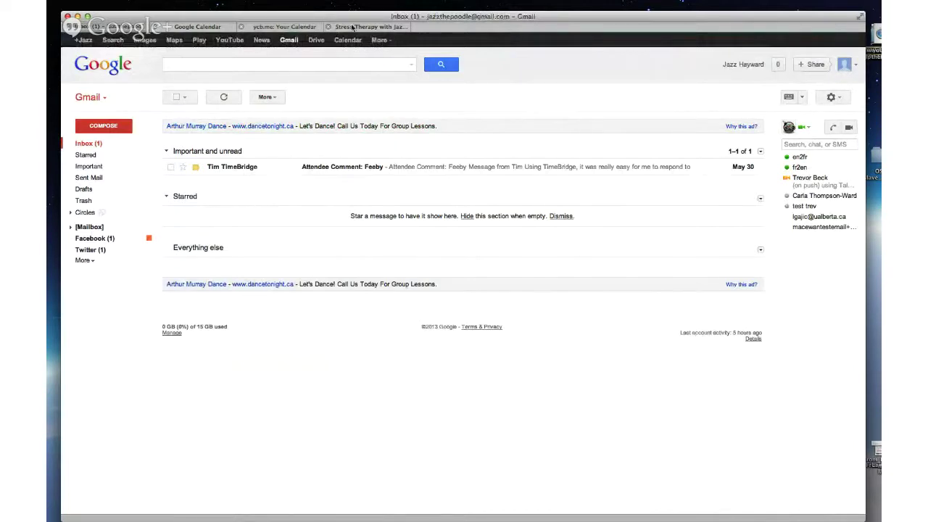
# Step: Return to the Stress Therapy with Jazz the Poodle confirmation page
pyautogui.click(352, 27)
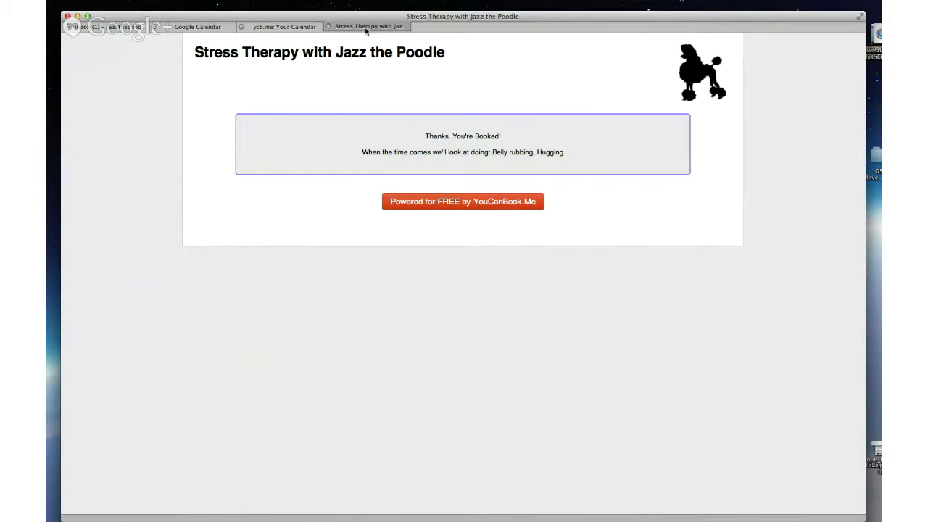
# Step: Go back to the ycb.me page settings and step through advanced to the times settings
pyautogui.click(293, 29)
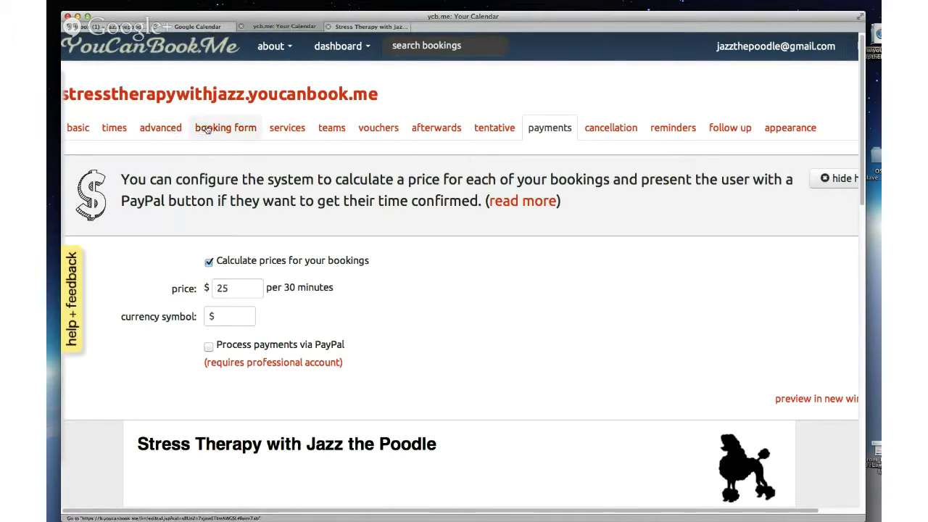
pyautogui.click(168, 129)
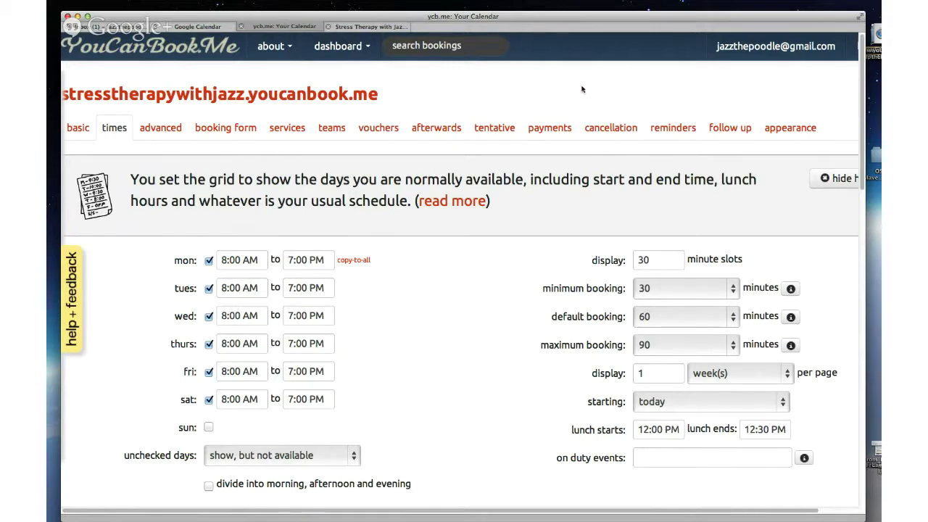
# Step: View the cancellation settings allowing cancellations up to 2 hours before a booking
pyautogui.click(604, 130)
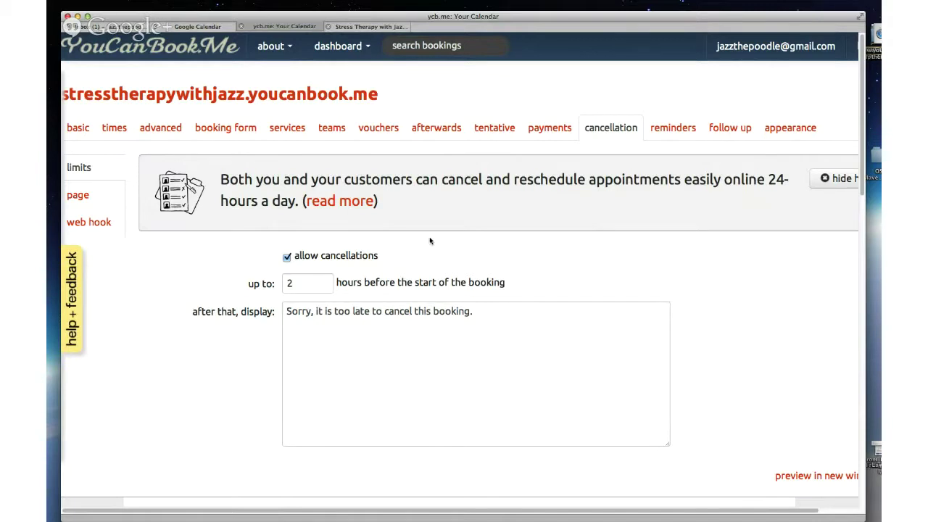
# Step: Open the dashboard's manage list showing both booking profiles and nudge the window right
pyautogui.click(364, 49)
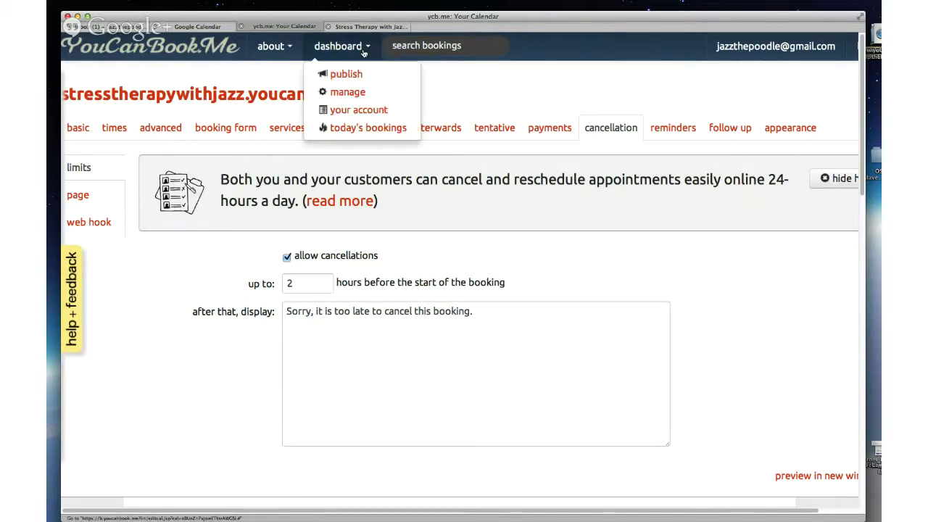
pyautogui.click(348, 93)
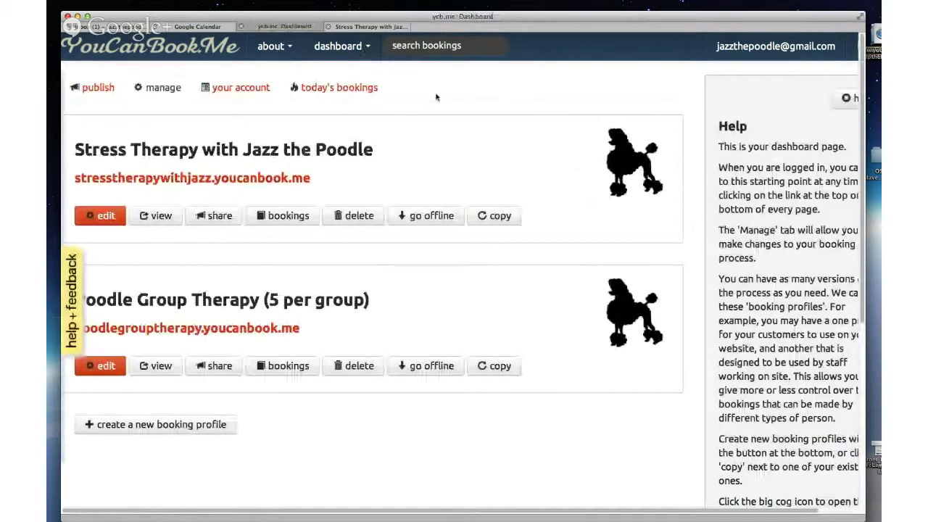
pyautogui.moveTo(458, 17); pyautogui.dragTo(469, 16)
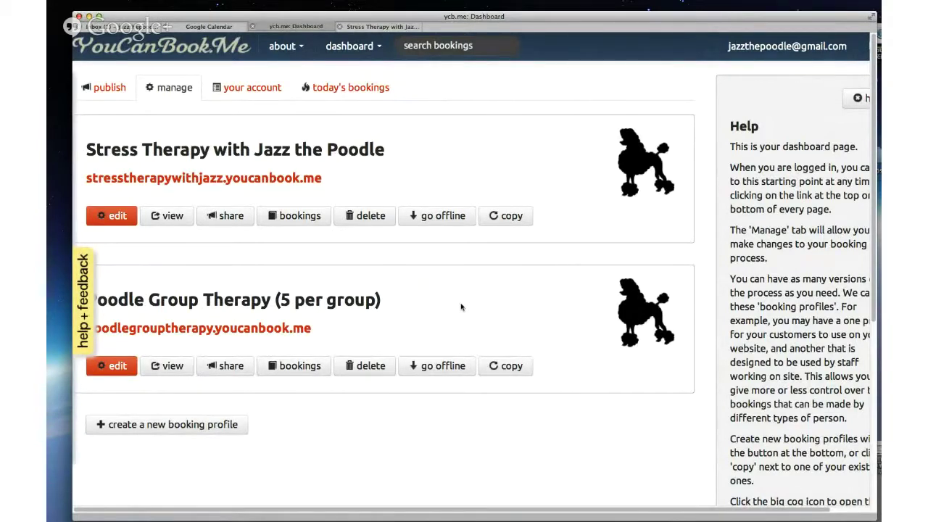
# Step: Open Poodle Group Therapy's times settings to review its 5–10 PM, 60-minute availability
pyautogui.click(120, 371)
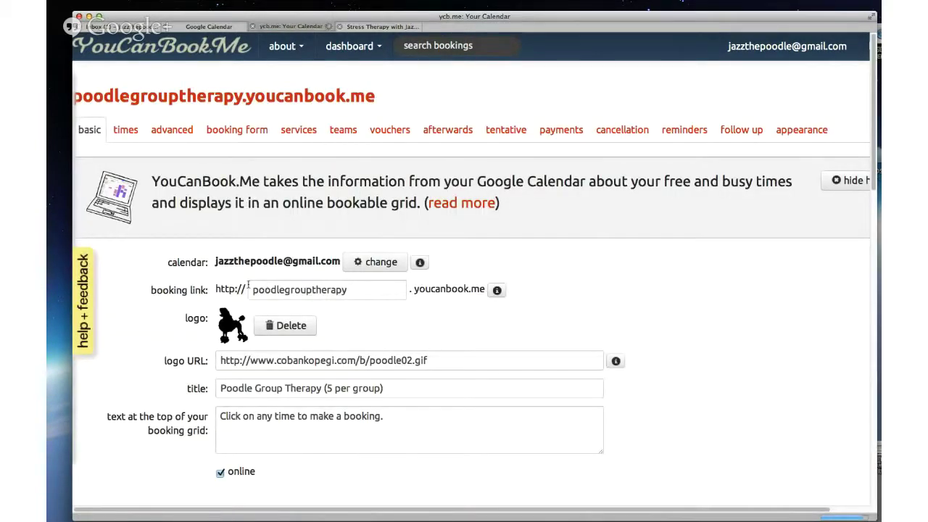
pyautogui.click(126, 131)
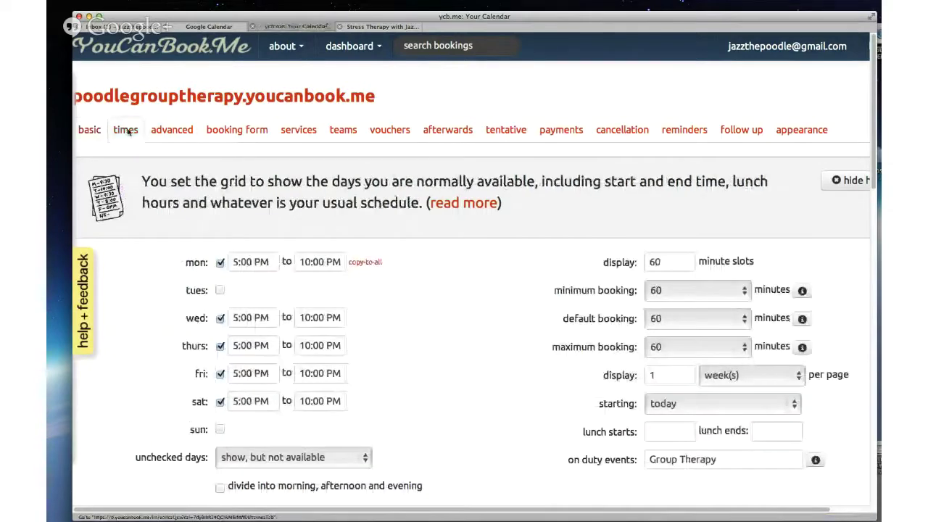
pyautogui.scroll(-2, 408, 337)
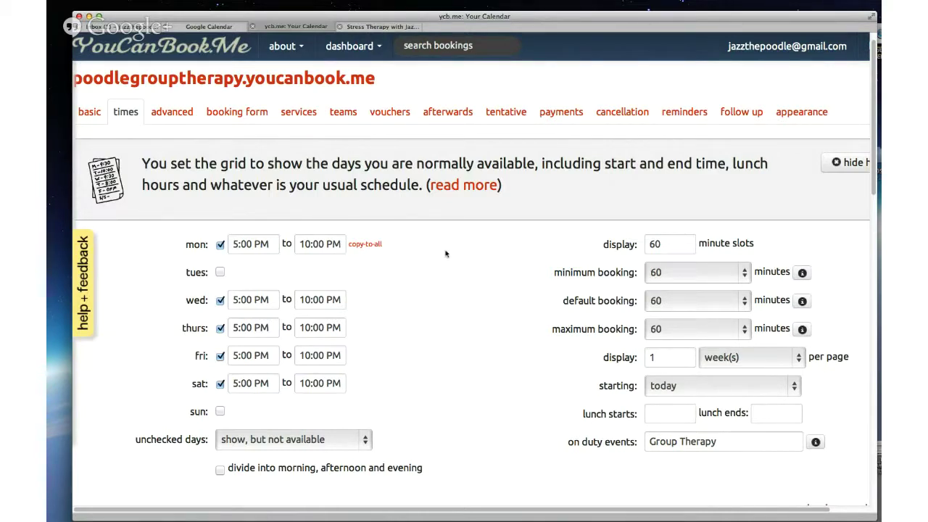
# Step: Check the week's Group Therapy events, copy the poodlegrouptherapy.youcanbook.me address, and return to Stress Therapy
pyautogui.click(211, 27)
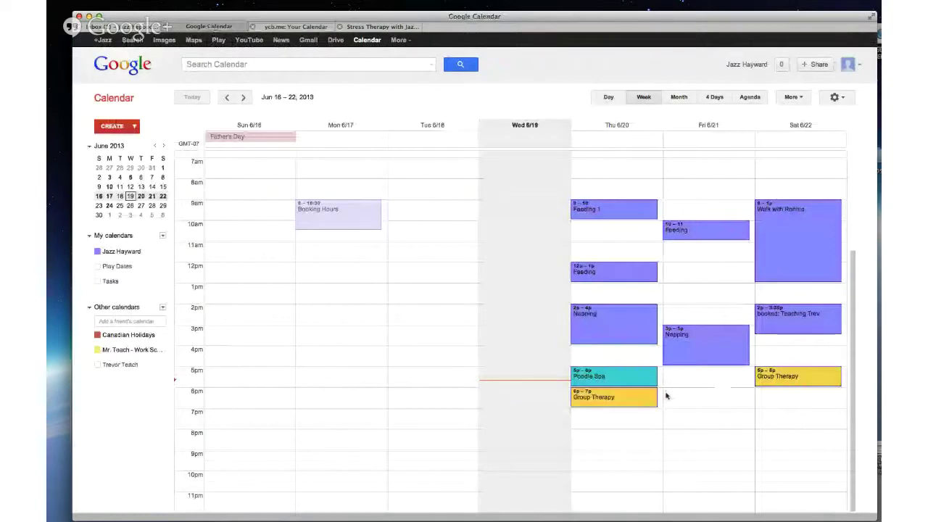
pyautogui.click(282, 28)
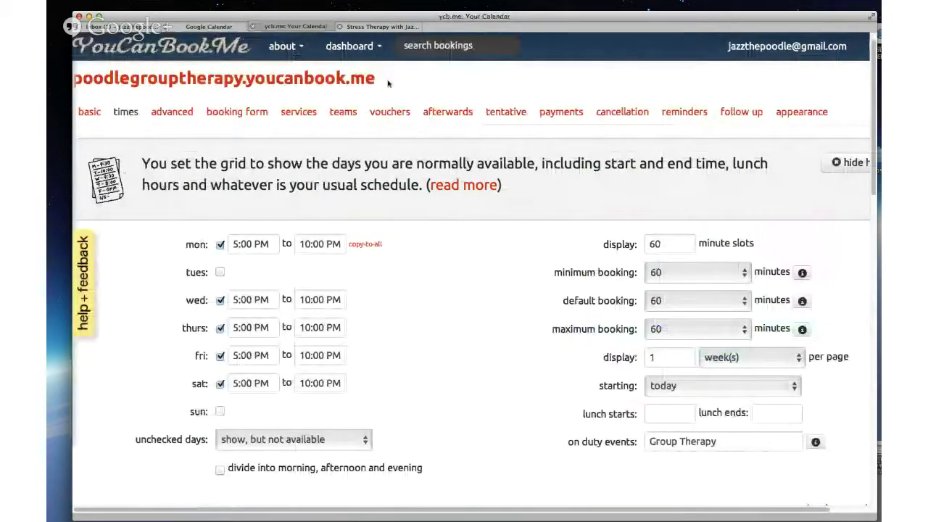
pyautogui.moveTo(388, 84); pyautogui.dragTo(71, 78)
pyautogui.press('super+c')
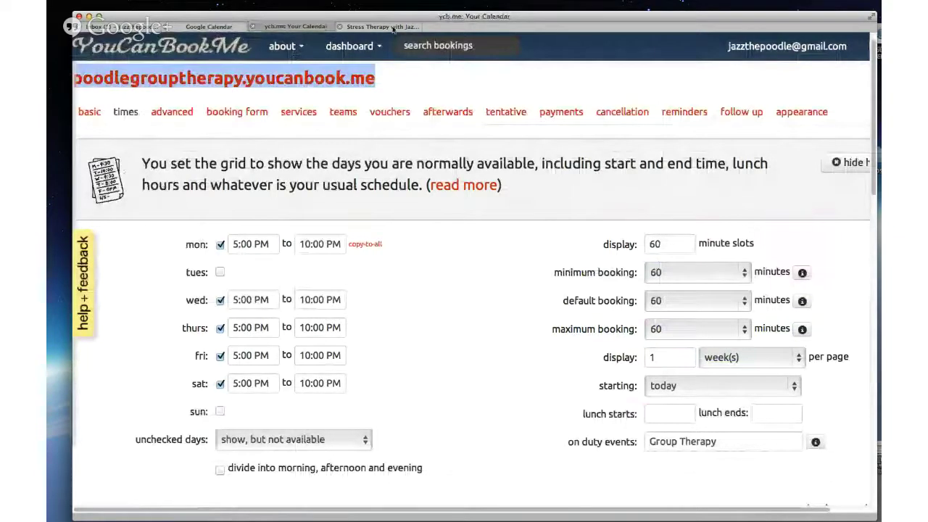
pyautogui.click(393, 27)
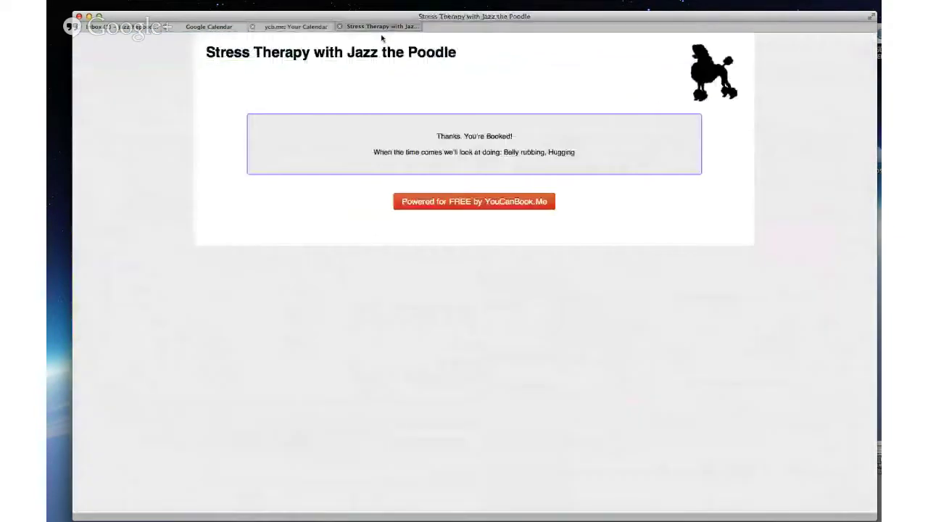
# Step: Load the copied Poodle Group Therapy address in a new tab, then return to Google Calendar
pyautogui.doubleClick(468, 27)
pyautogui.press('super+v')
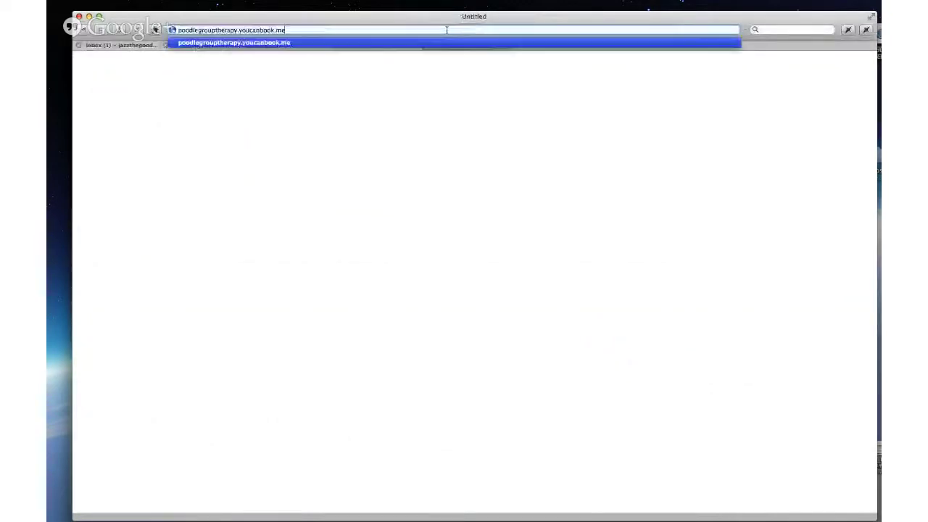
pyautogui.press('Return')
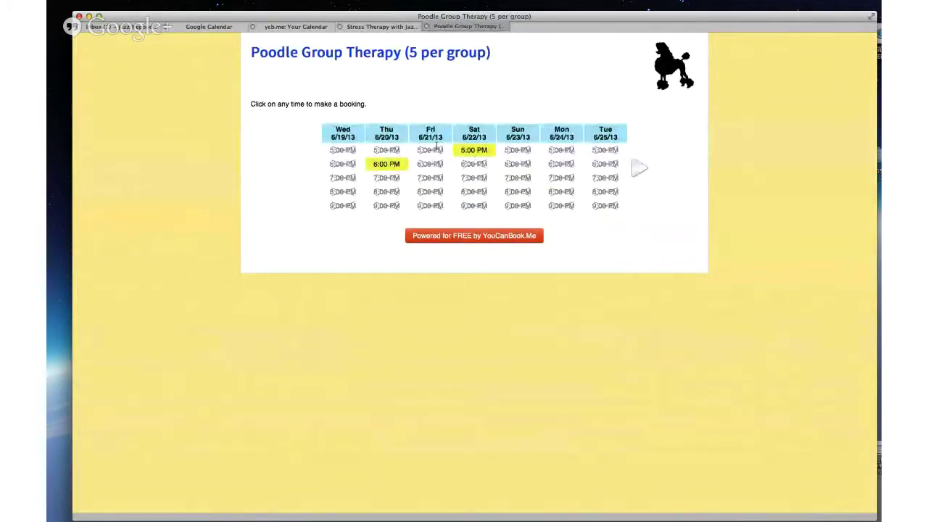
pyautogui.click(224, 27)
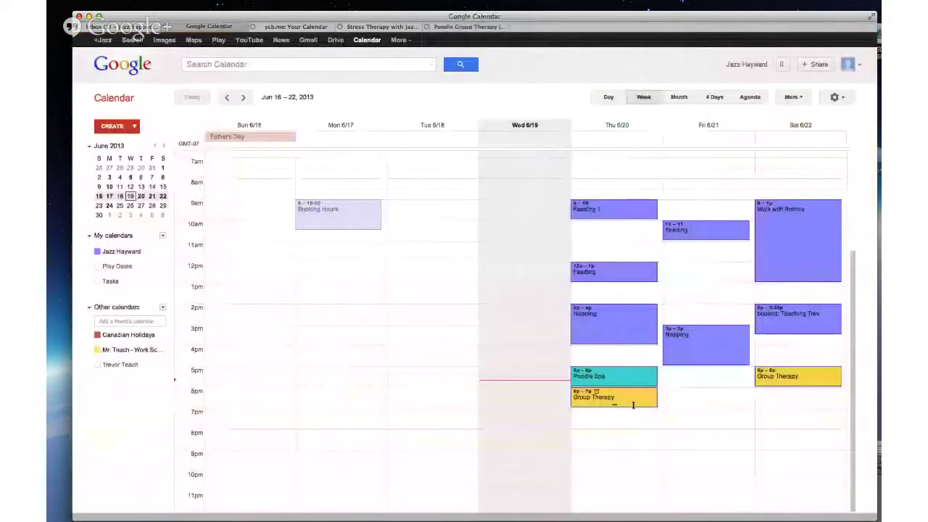
# Step: Select 'Group Therapy' in the on-duty events field, then go back to the calendar week
pyautogui.click(288, 27)
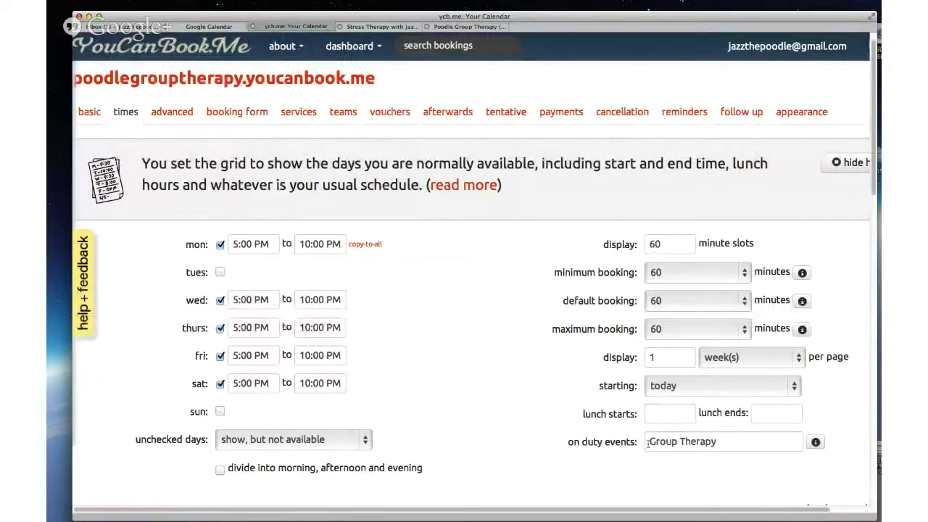
pyautogui.moveTo(647, 445); pyautogui.dragTo(720, 445)
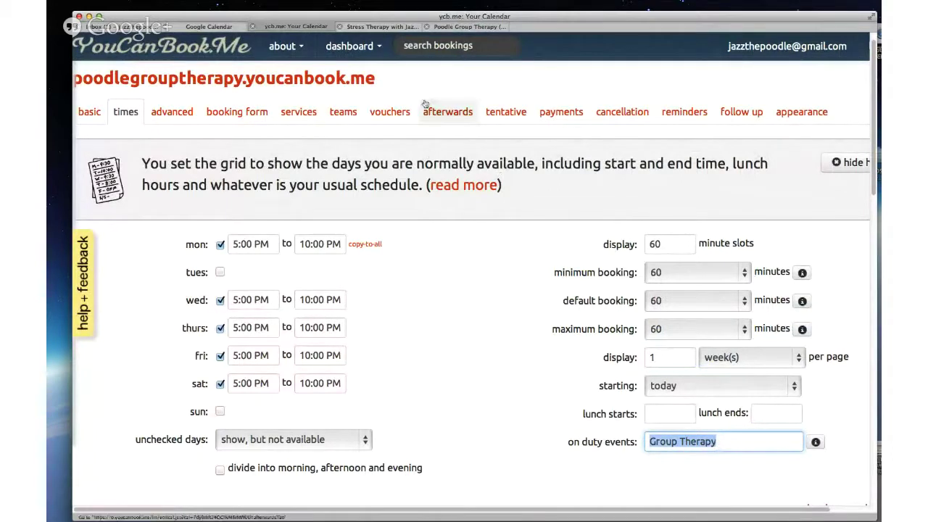
pyautogui.click(224, 28)
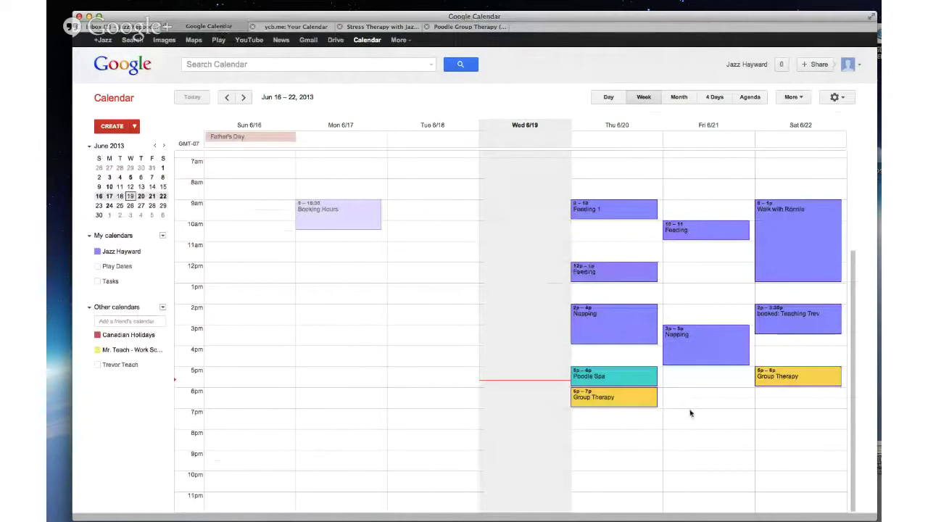
# Step: Create a 'Group Therapy' event on Friday June 21, 7–8 pm, and open its details
pyautogui.moveTo(690, 410); pyautogui.dragTo(691, 430)
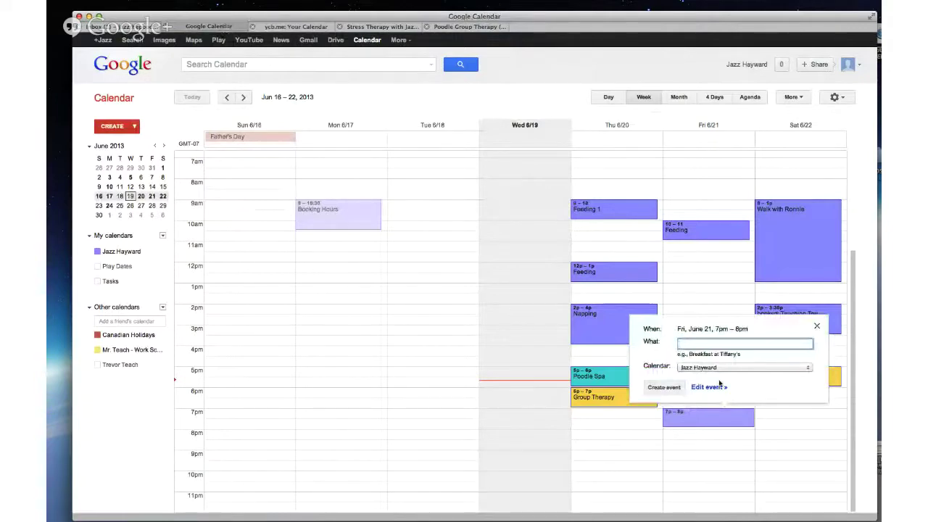
pyautogui.write('Group Therapy')
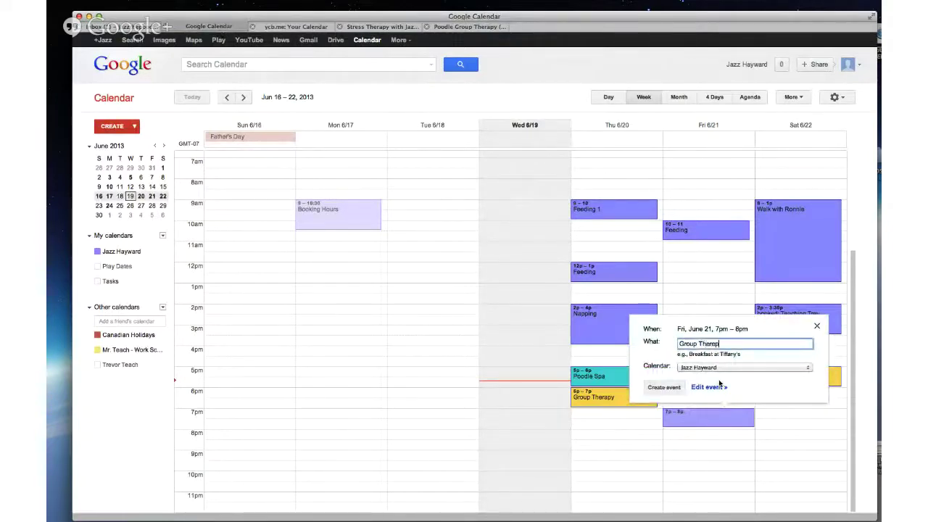
pyautogui.click(668, 392)
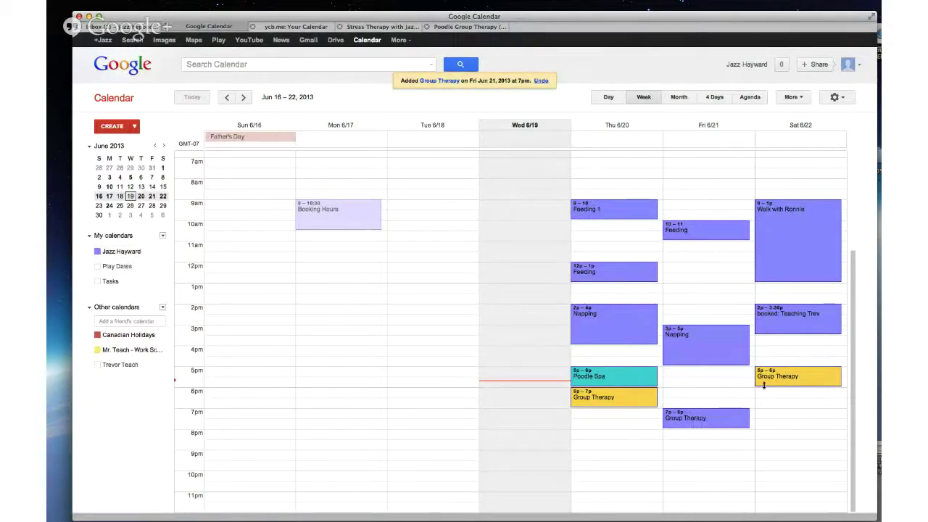
pyautogui.click(687, 421)
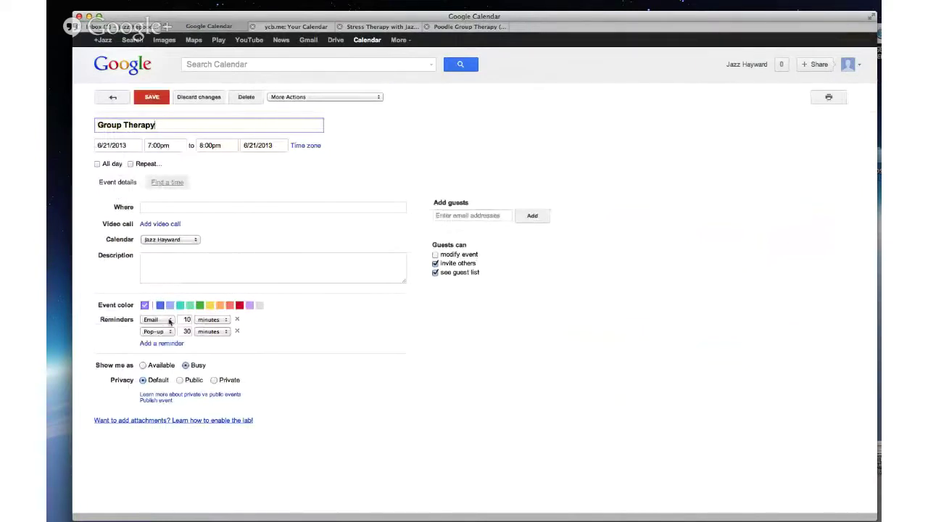
# Step: Set the Friday Group Therapy event to show as Available, save it, and return to the booking page
pyautogui.click(207, 310)
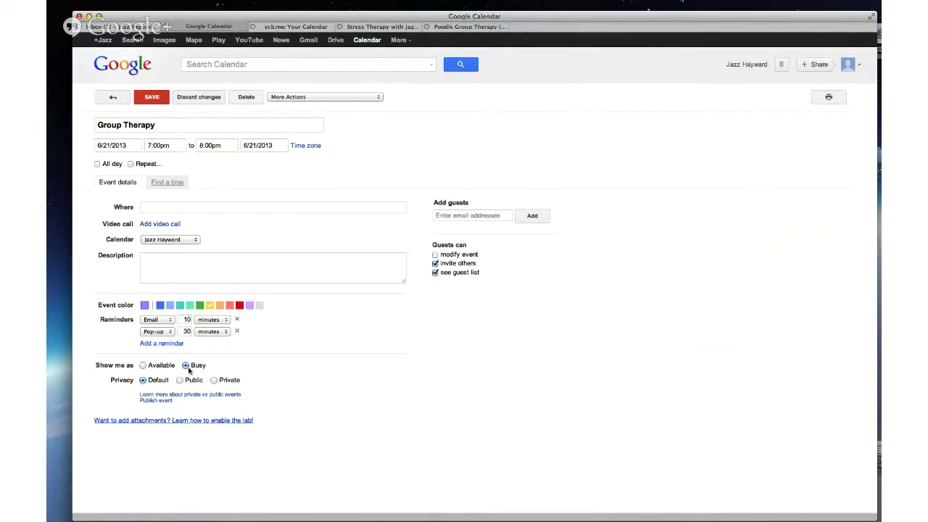
pyautogui.click(145, 367)
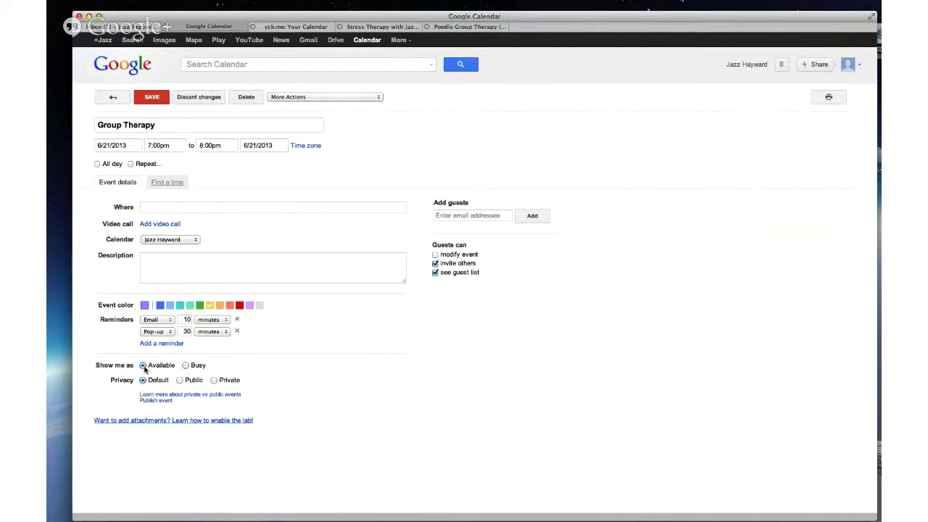
pyautogui.click(158, 97)
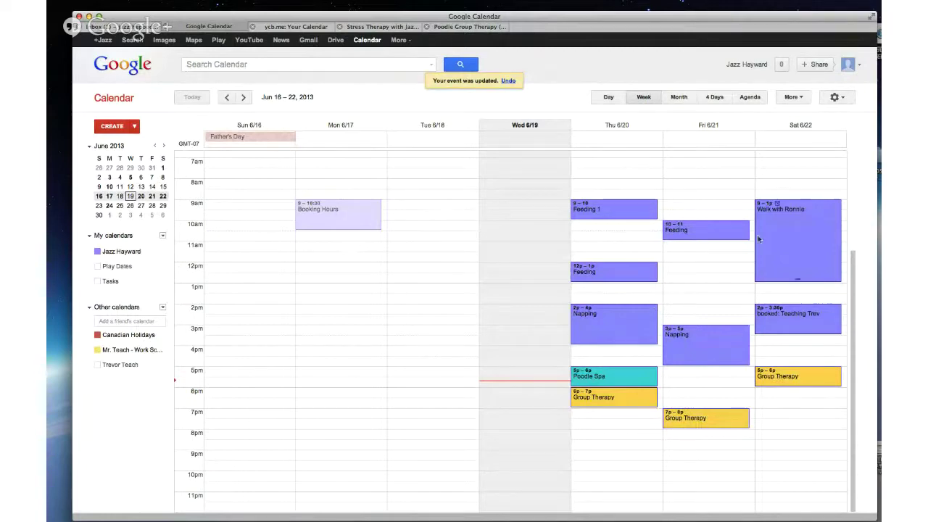
pyautogui.click(459, 27)
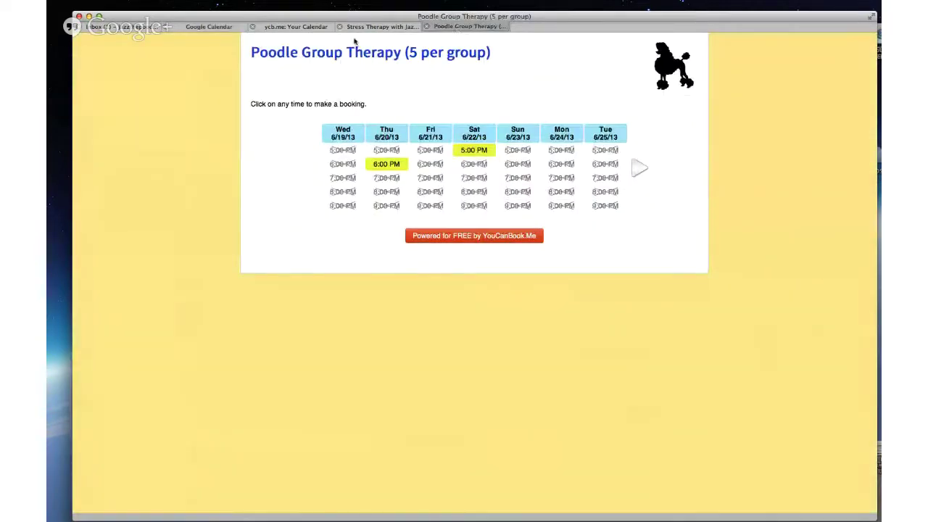
# Step: Reload the booking page, then return to the Poodle Group Therapy times settings via Google Calendar
pyautogui.press('super+r')
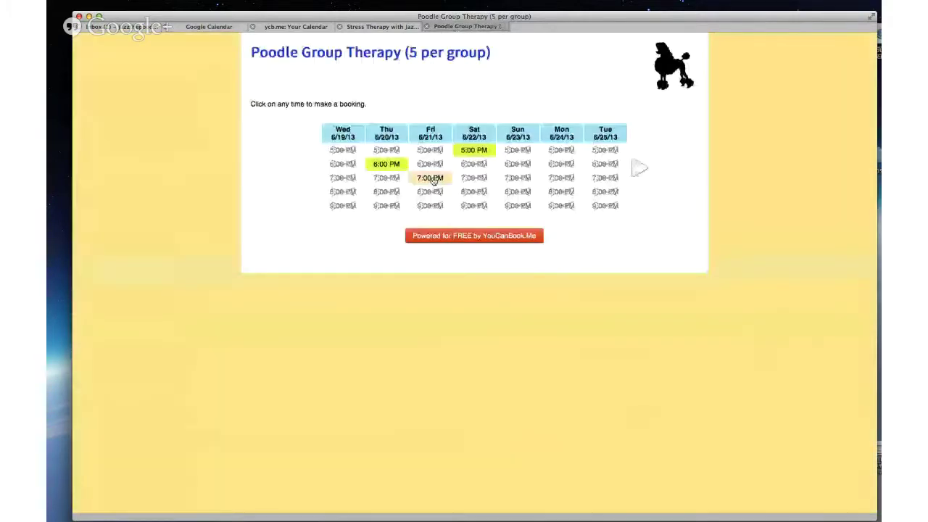
pyautogui.click(217, 28)
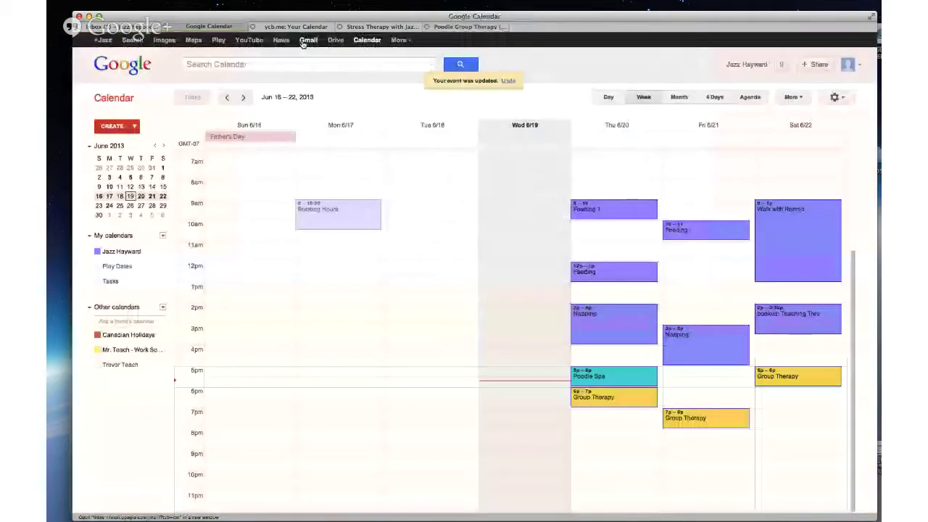
pyautogui.click(293, 27)
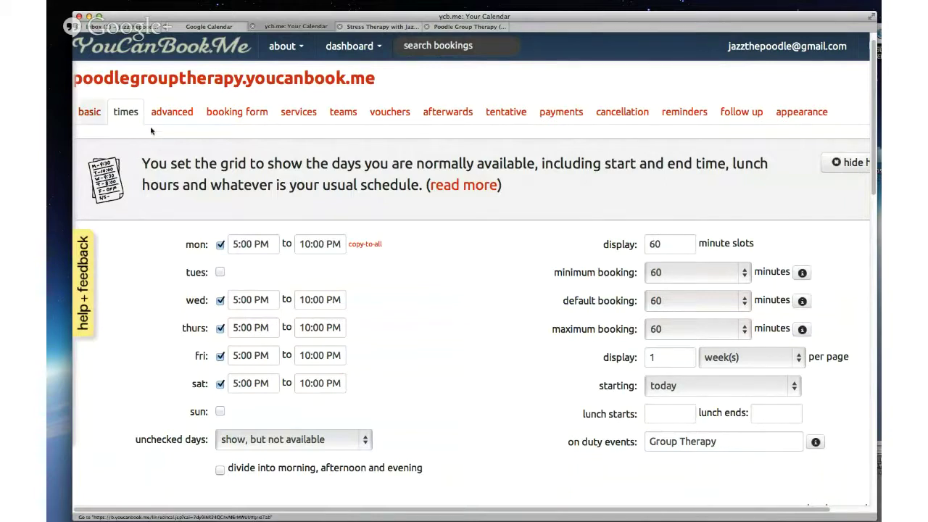
# Step: Check the advanced settings (5 units per slot), then view the booking grid now offering Friday 7:00 PM
pyautogui.click(182, 117)
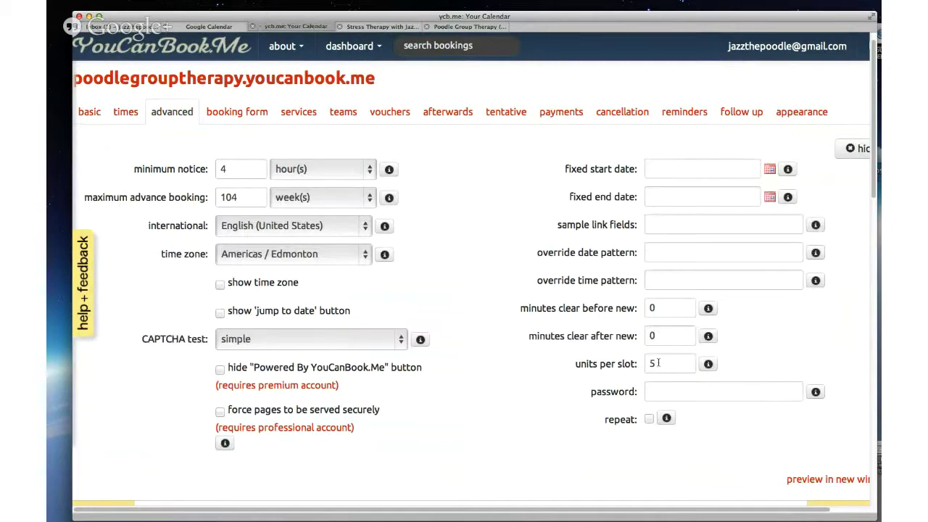
pyautogui.click(464, 29)
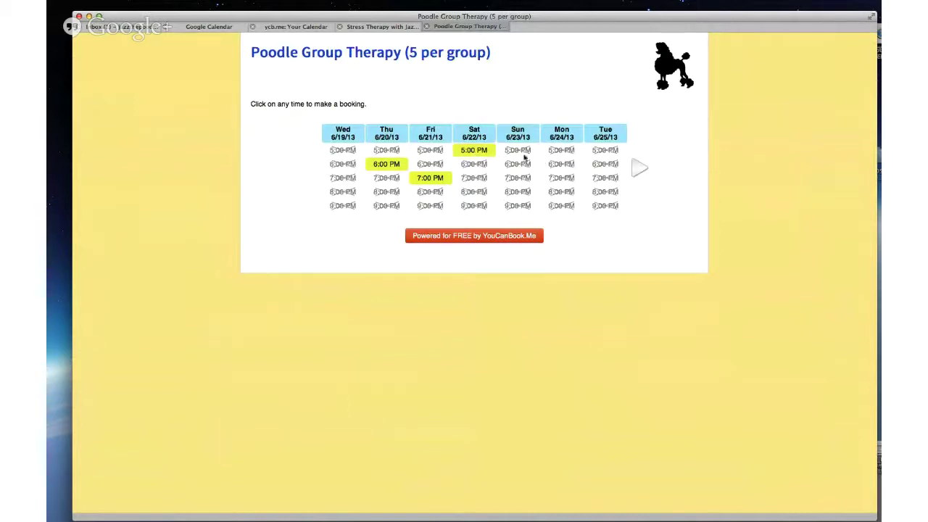
# Step: Book the Saturday 5:00 PM slot with the booker's e-mail and captcha, then return to Stress Therapy
pyautogui.click(478, 153)
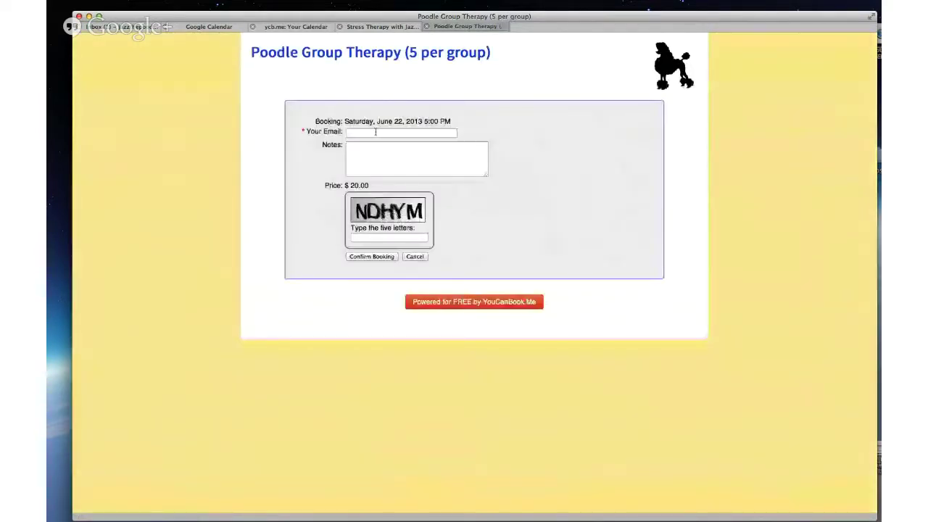
pyautogui.click(375, 132)
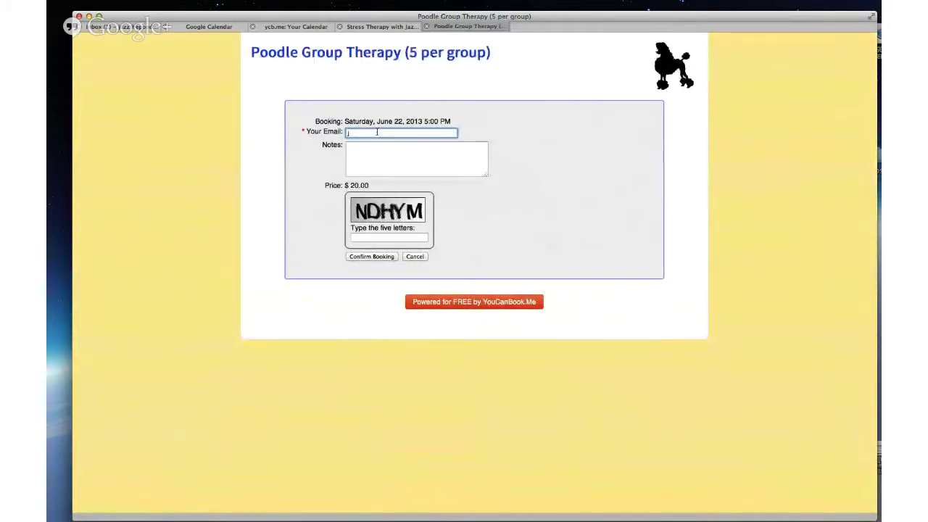
pyautogui.press('Tab')
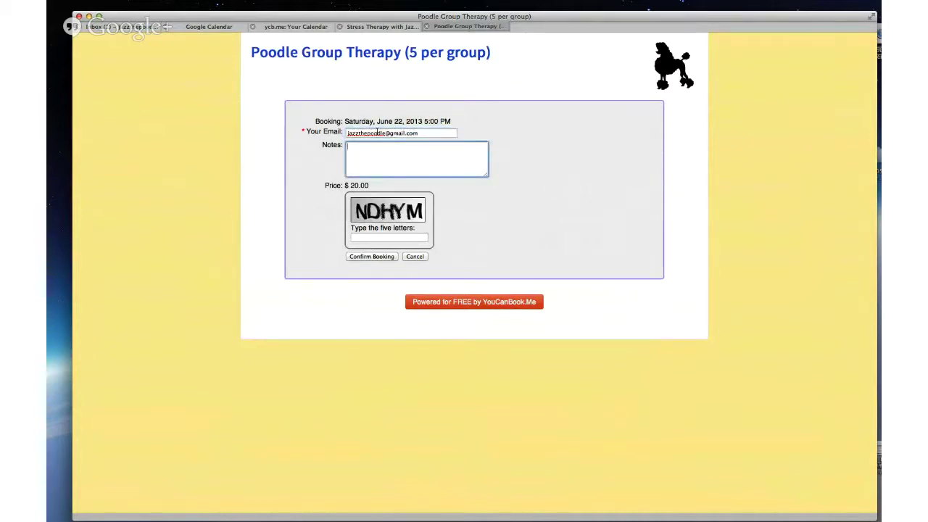
pyautogui.click(391, 238)
pyautogui.write('n')
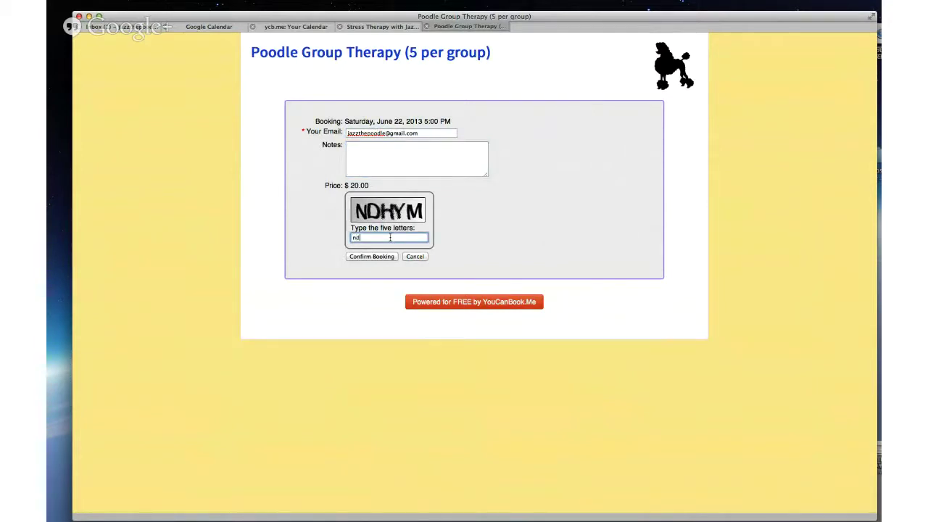
pyautogui.write('dhym')
pyautogui.click(372, 258)
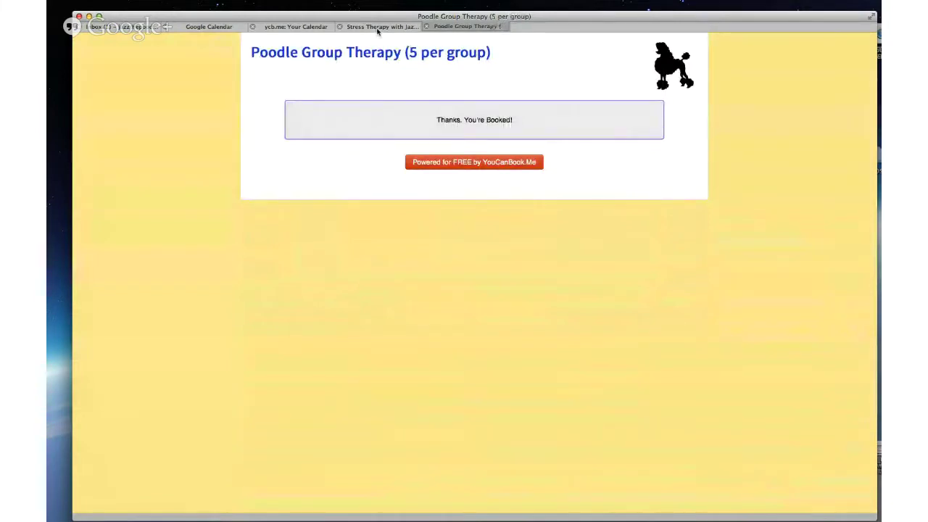
pyautogui.click(376, 28)
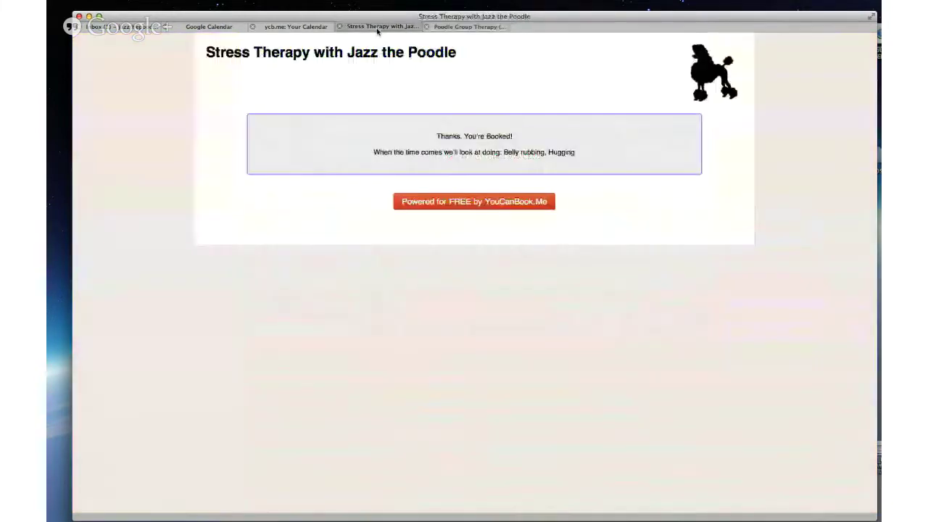
# Step: View the account overview (standard account, 0 SMS credits, 2 profiles), then return to the Poodle Group Therapy confirmation
pyautogui.click(303, 27)
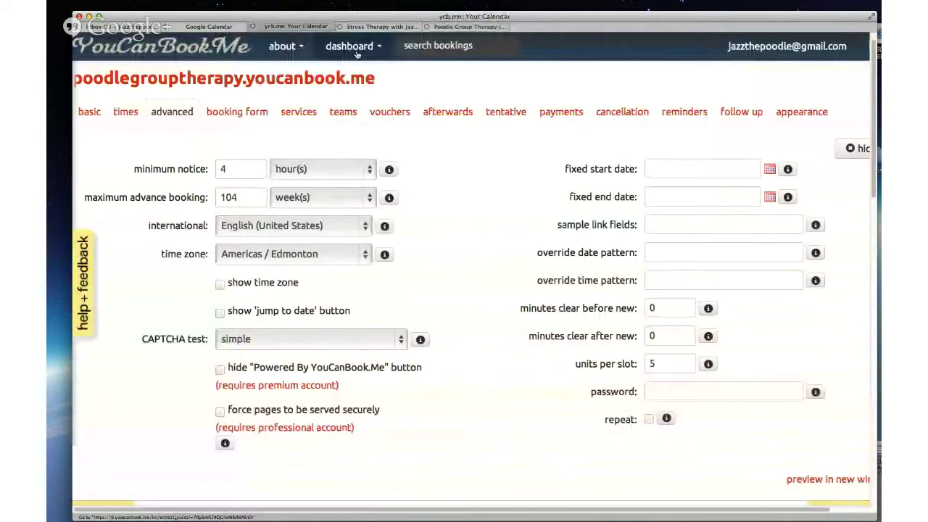
pyautogui.click(356, 51)
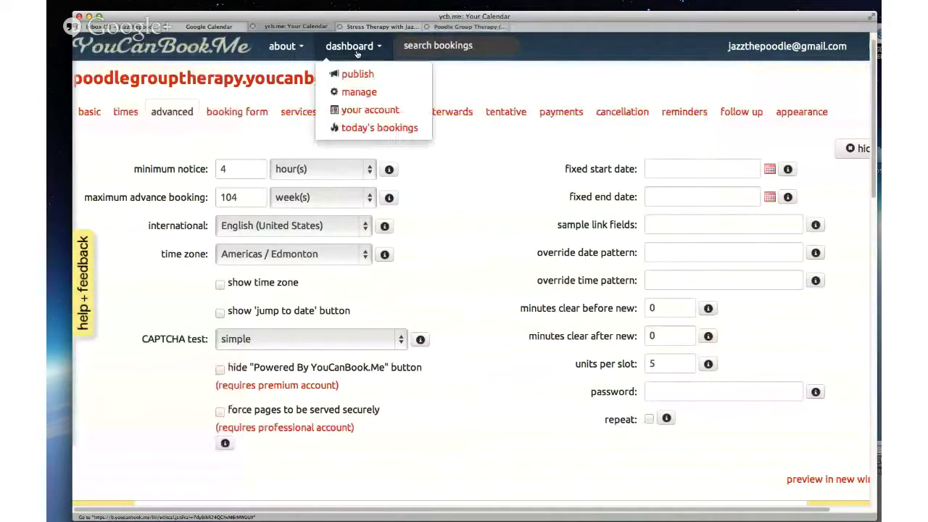
pyautogui.click(358, 111)
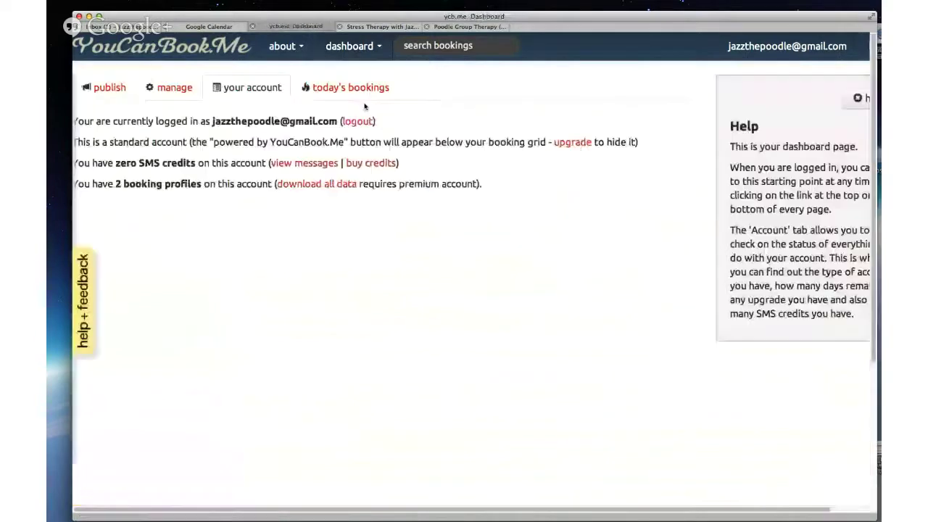
pyautogui.click(364, 52)
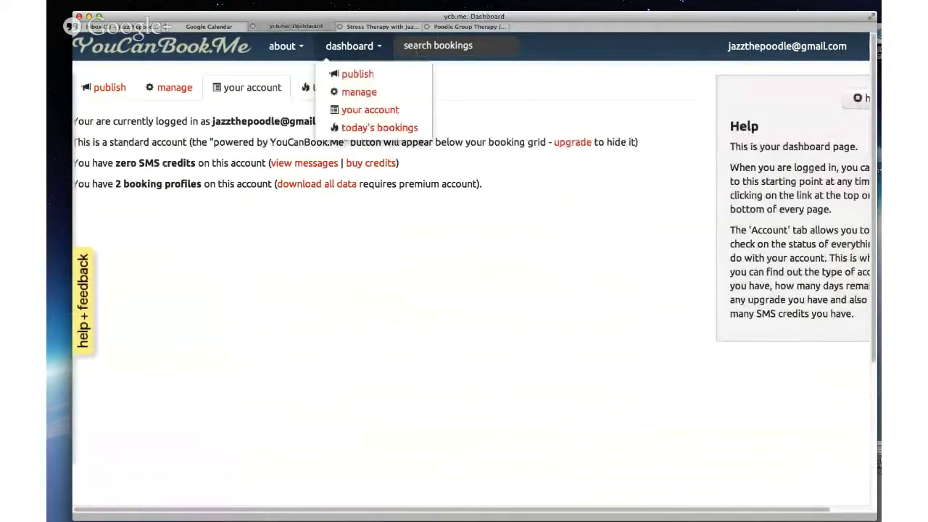
pyautogui.click(464, 27)
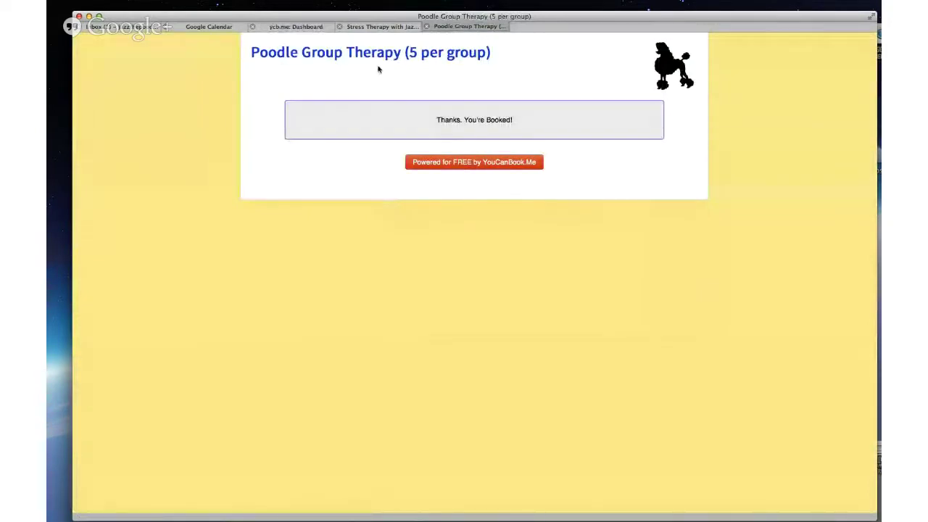
# Step: Reload the Poodle Group Therapy booking page and return to the YouCanBookMe dashboard
pyautogui.press('super+r')
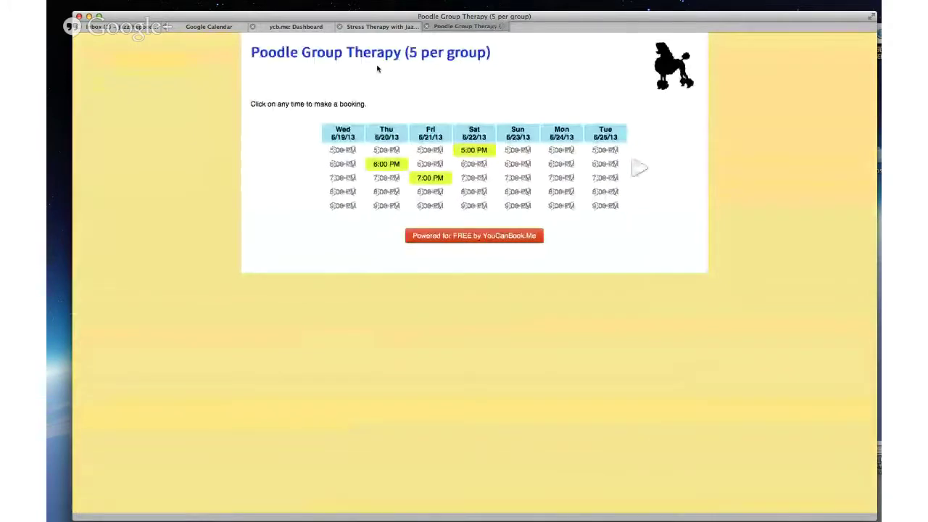
pyautogui.click(388, 29)
pyautogui.click(308, 28)
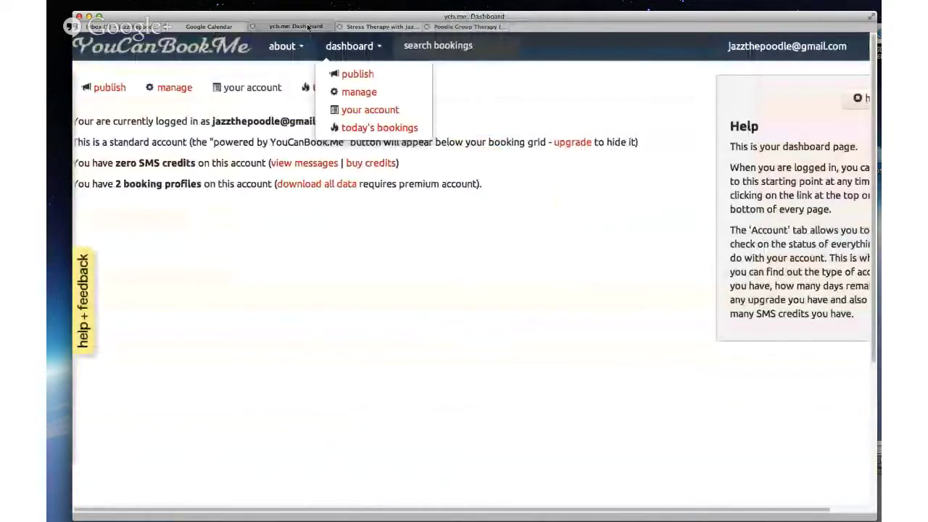
# Step: Show today's bookings, one 1-hour booking on 6/19/13 at 2:30 PM, and glance at Google Calendar
pyautogui.click(174, 88)
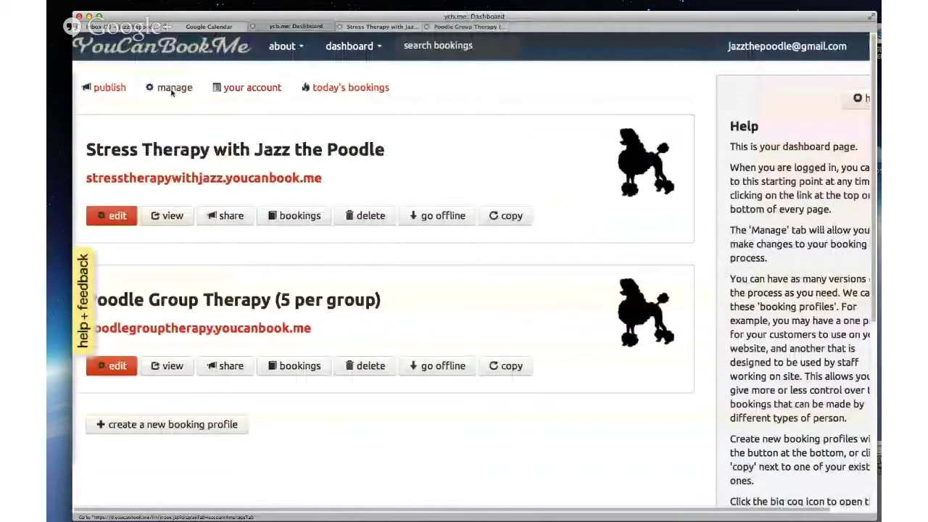
pyautogui.click(374, 53)
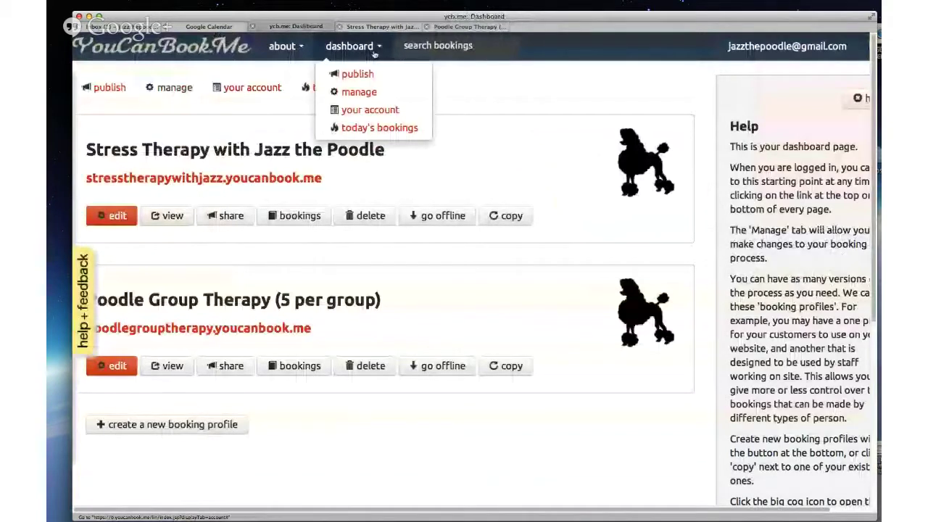
pyautogui.click(362, 127)
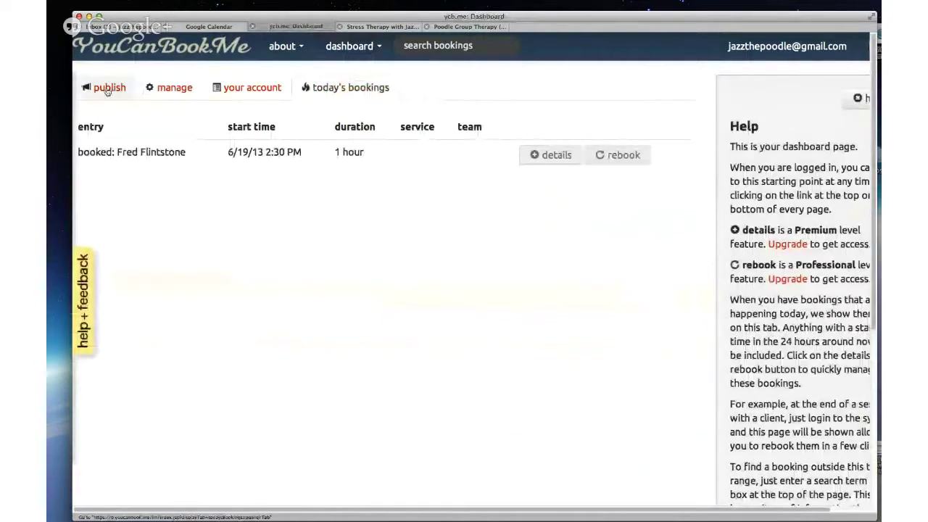
pyautogui.click(220, 27)
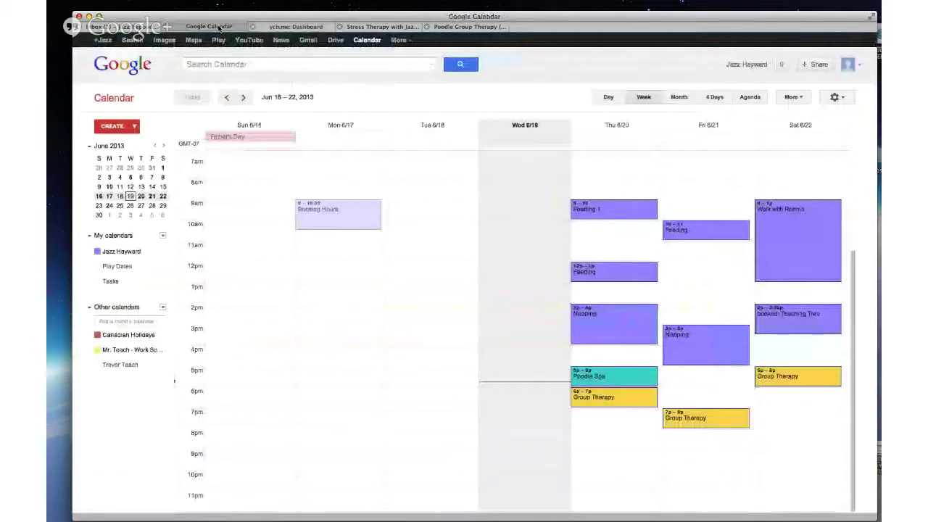
pyautogui.click(296, 26)
pyautogui.click(341, 47)
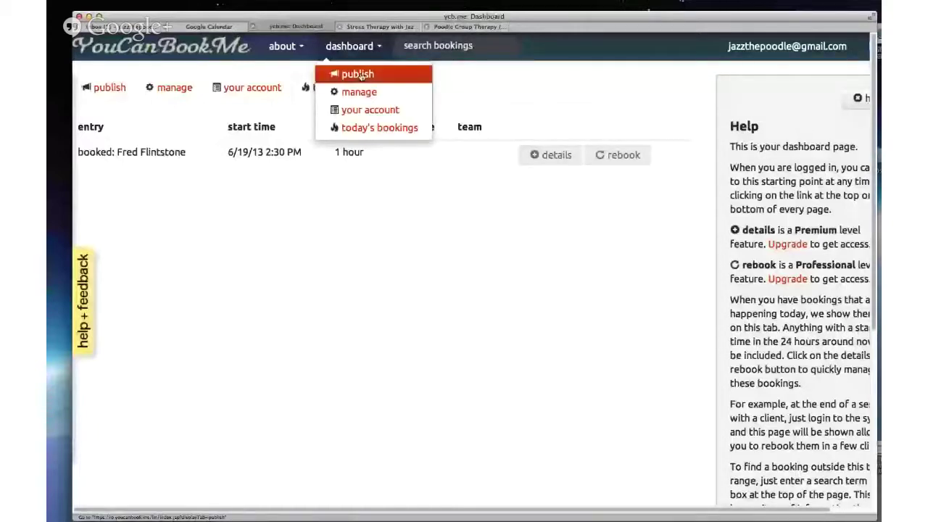
# Step: Browse the dashboard's booking profile list and its options menu
pyautogui.click(358, 73)
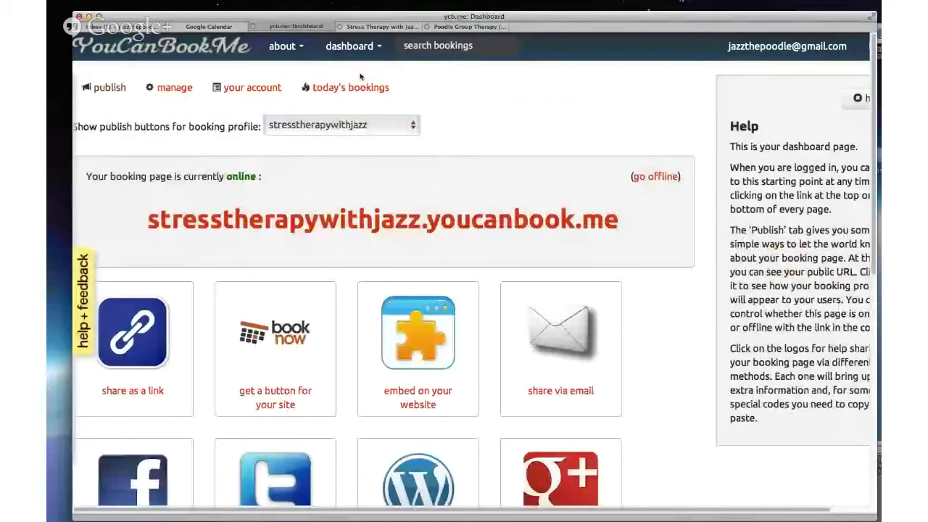
pyautogui.click(165, 93)
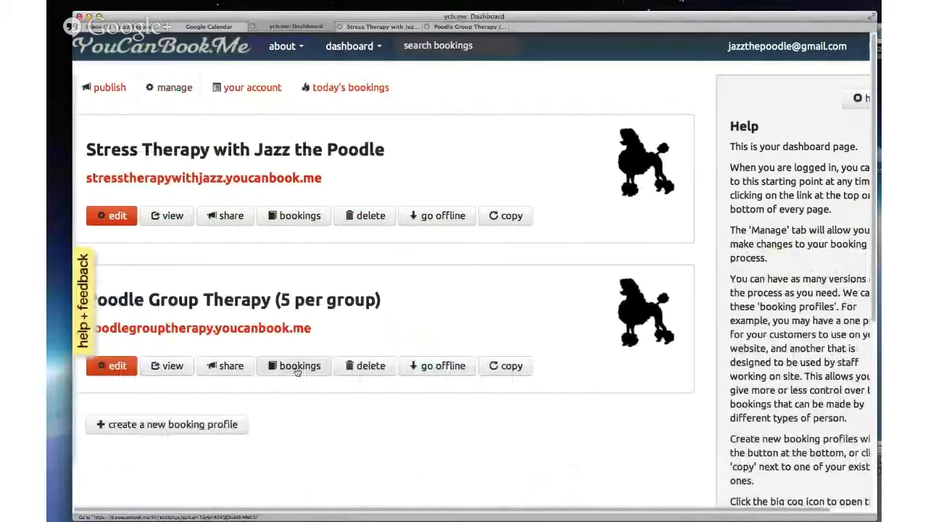
pyautogui.click(362, 46)
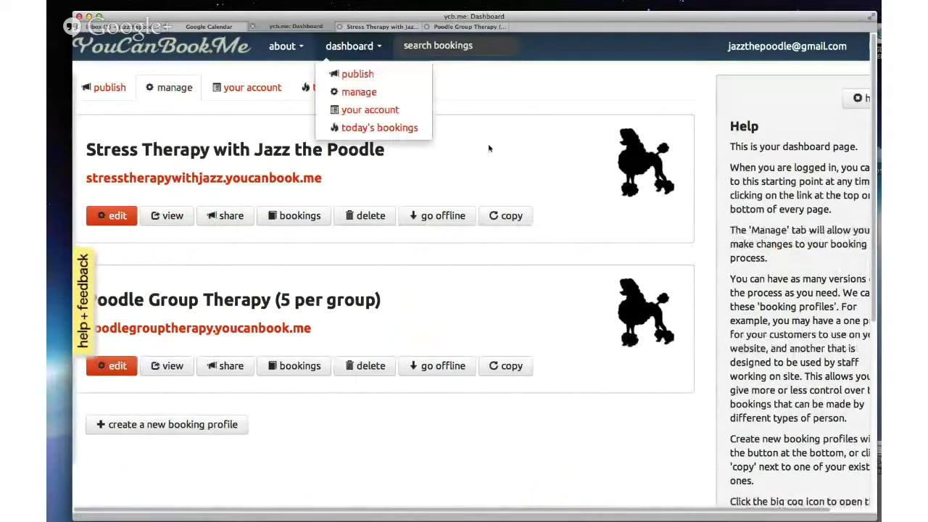
pyautogui.click(420, 161)
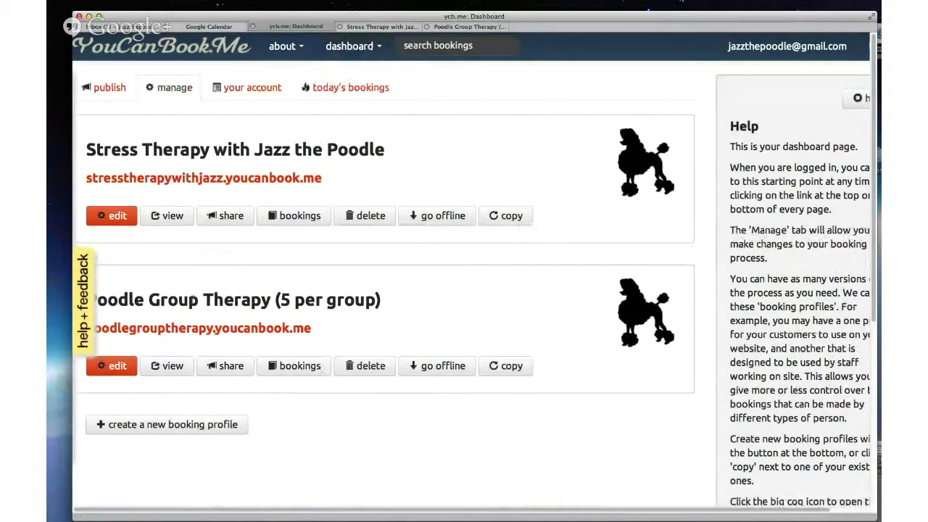
# Step: List Poodle Group Therapy's bookings, the single 6/22/13 5:00 PM one, then bring up Google Calendar
pyautogui.click(300, 367)
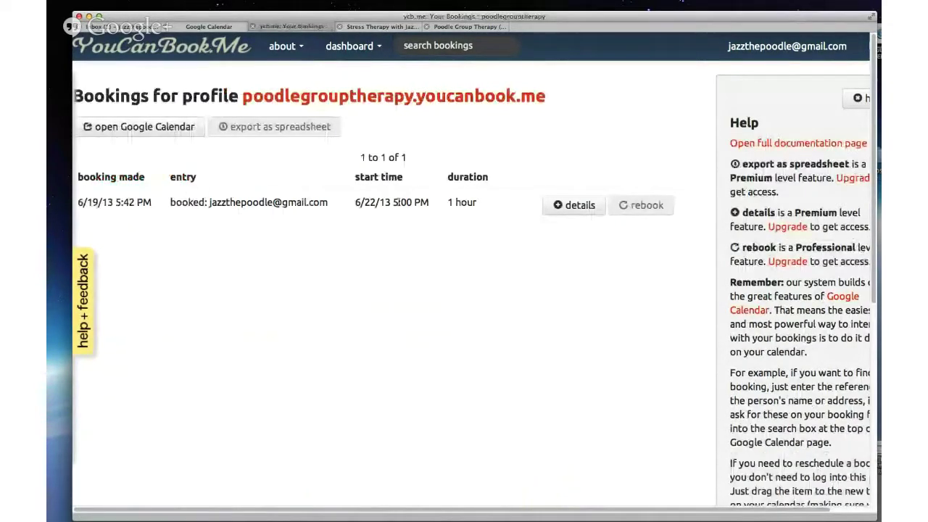
pyautogui.rightClick(267, 156)
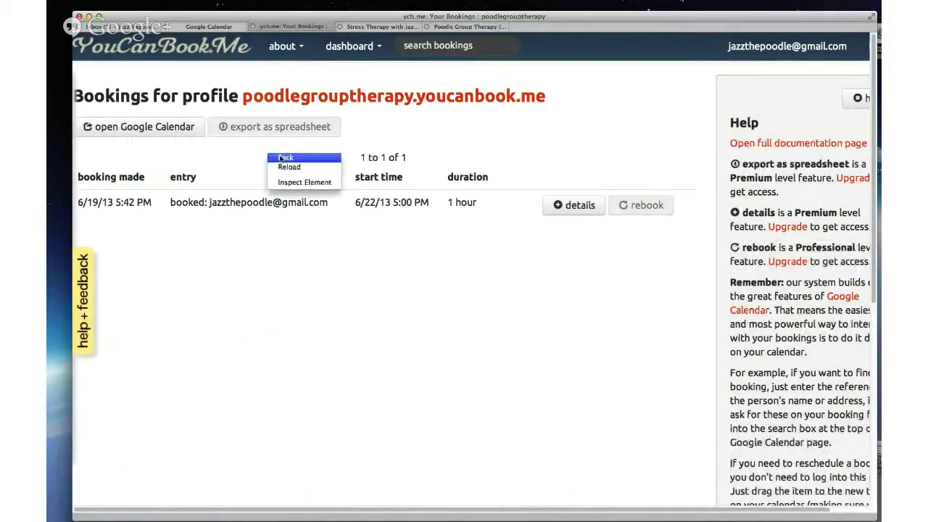
pyautogui.click(285, 158)
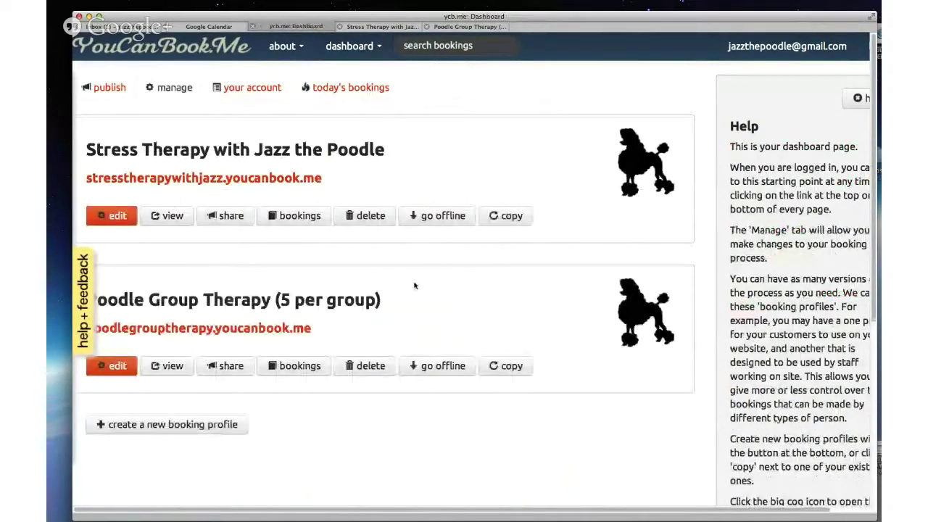
pyautogui.click(292, 365)
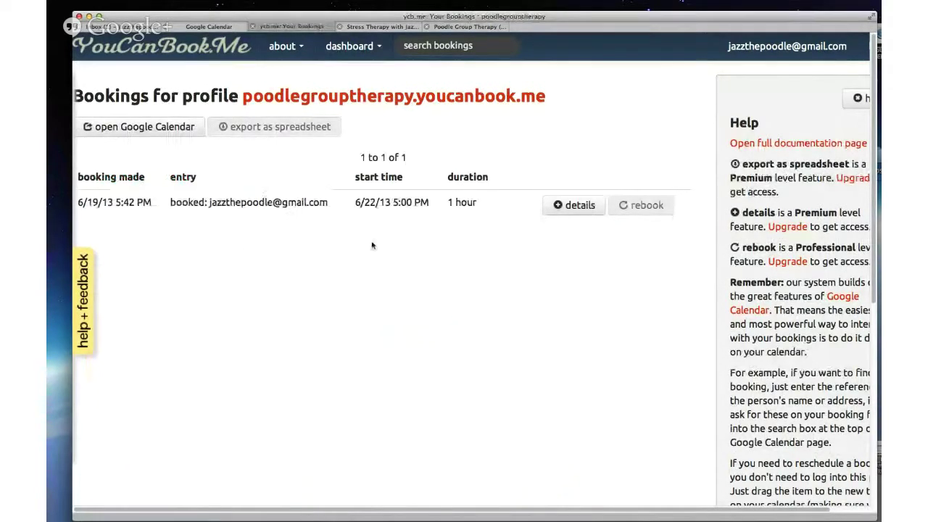
pyautogui.click(222, 27)
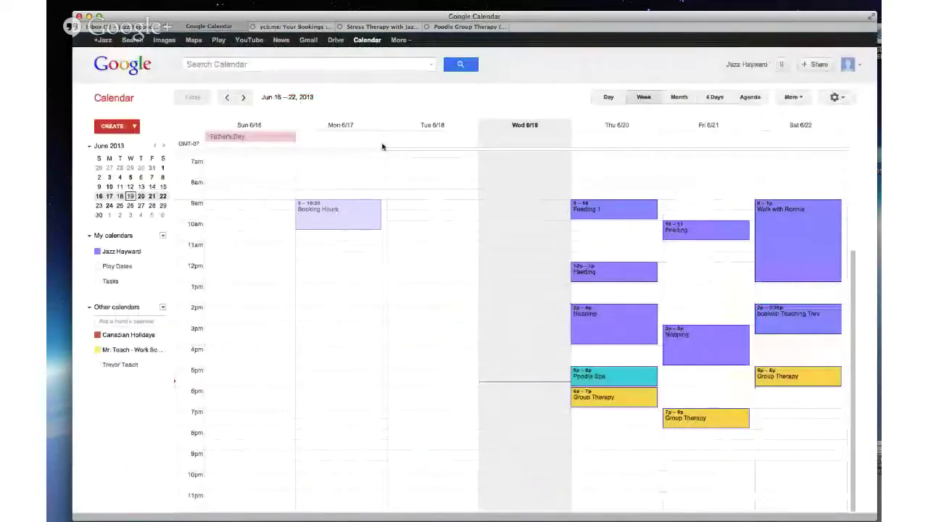
# Step: Reload the calendar, check the Friday and Thursday Group Therapy events, then open Saturday's 6/22 5pm booking
pyautogui.press('super+r')
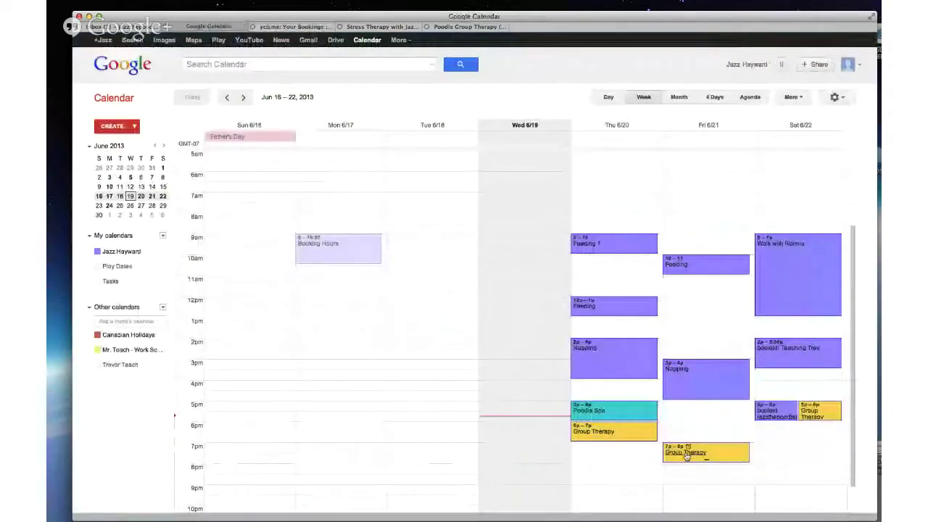
pyautogui.click(687, 450)
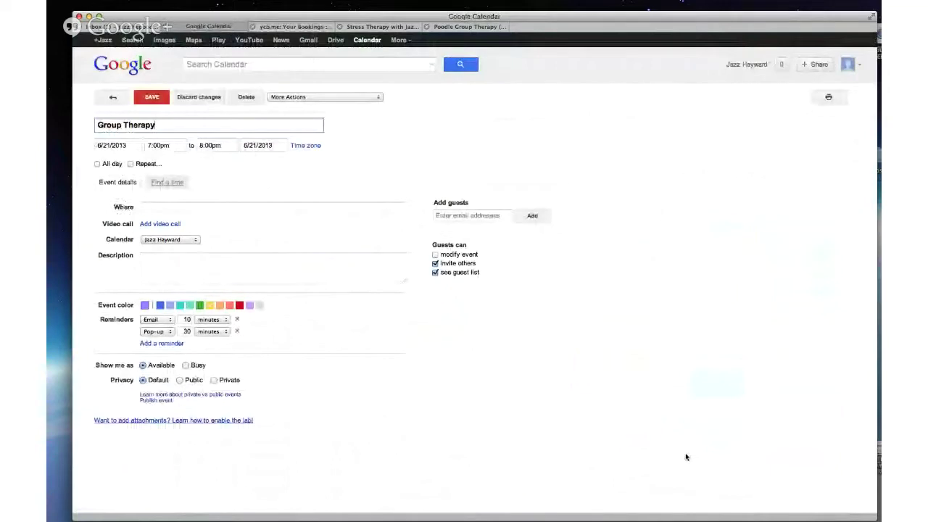
pyautogui.click(114, 101)
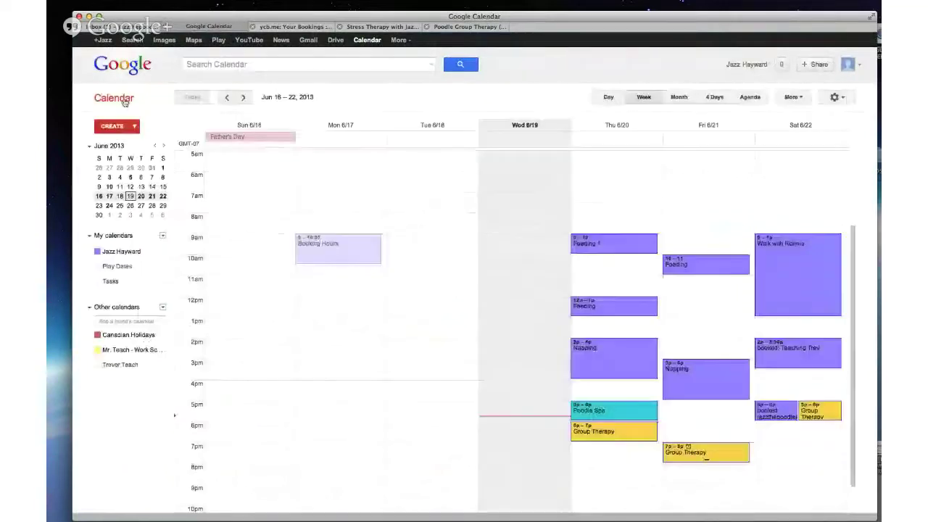
pyautogui.click(601, 433)
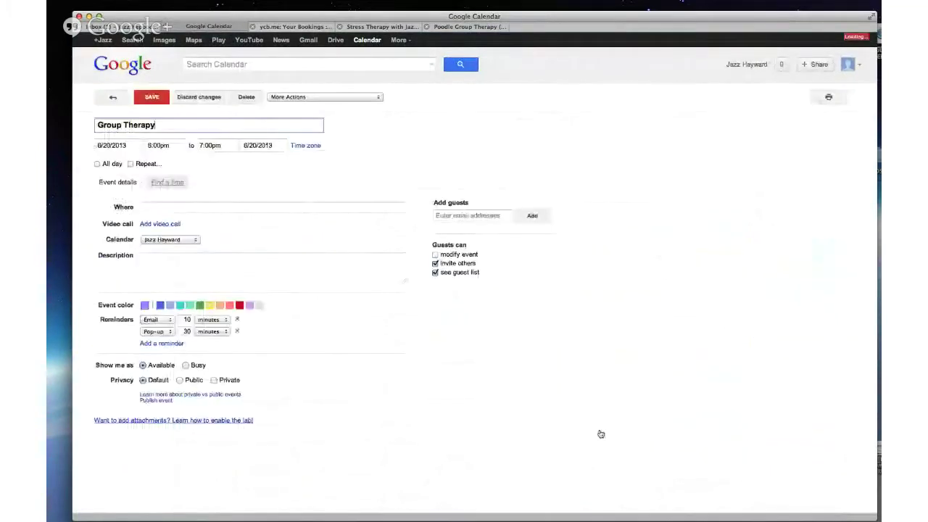
pyautogui.click(113, 100)
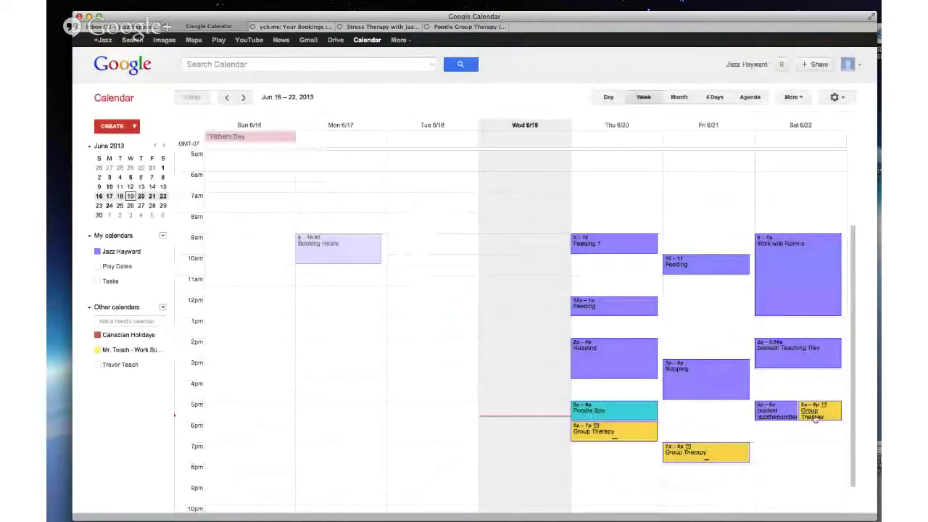
pyautogui.click(766, 417)
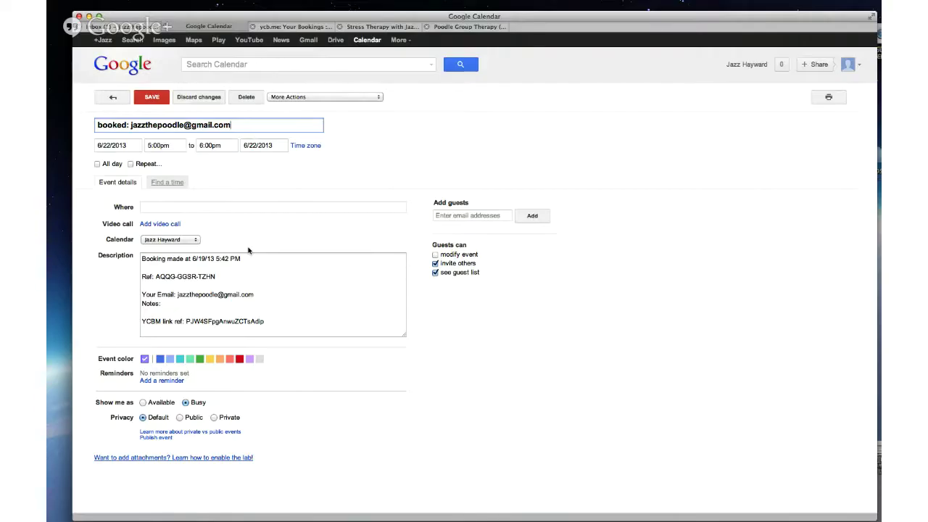
# Step: Zoom the booked event's page in twice and scroll down to read its reference and description
pyautogui.click(510, 158)
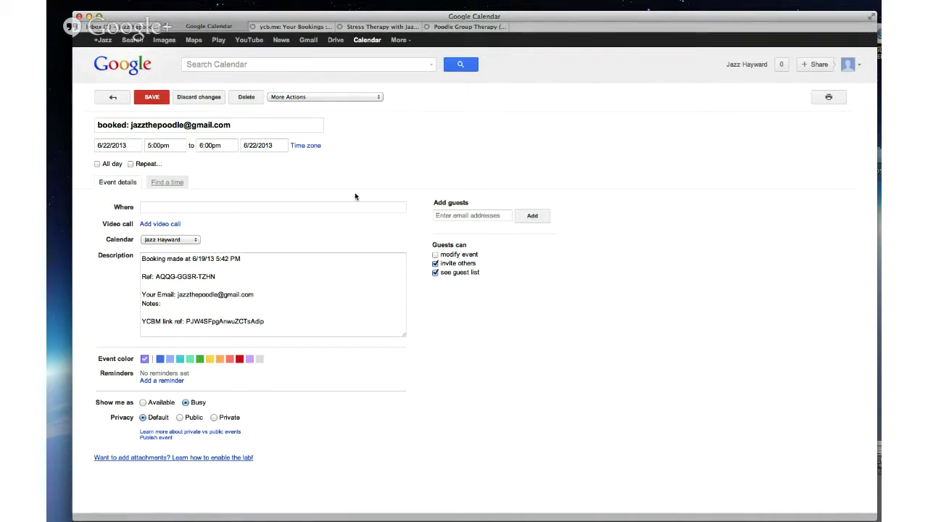
pyautogui.press('super+plus')
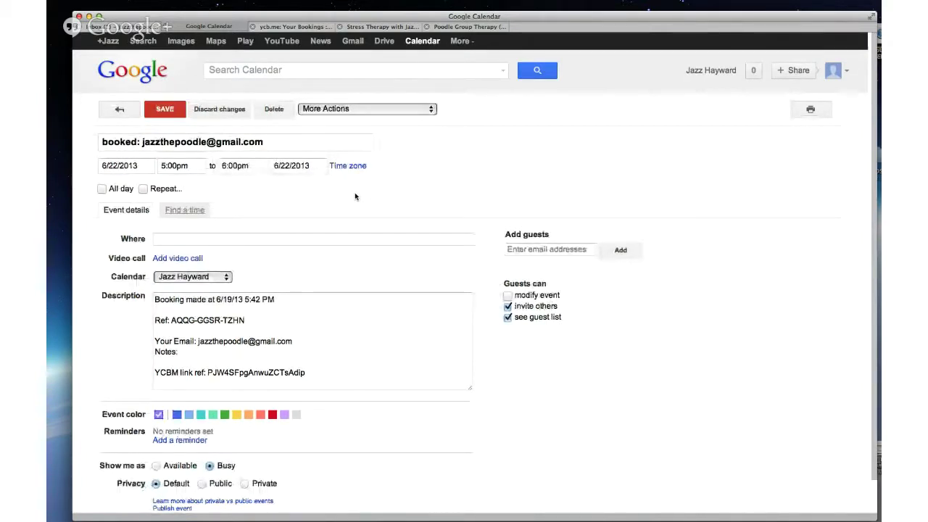
pyautogui.press('super+plus')
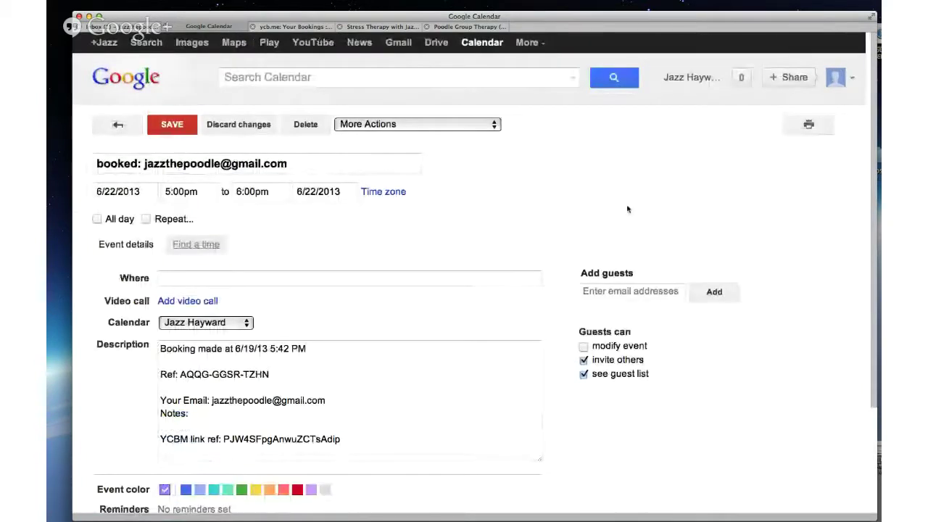
pyautogui.scroll(-1, 628, 210)
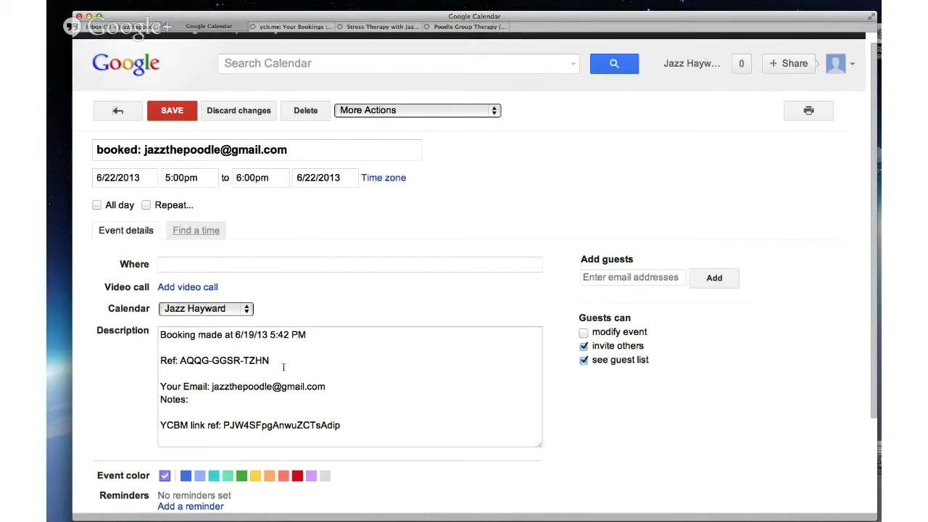
# Step: Select the booker's e-mail in the description, focus the guests field, then return to the June 16–22 week
pyautogui.doubleClick(232, 387)
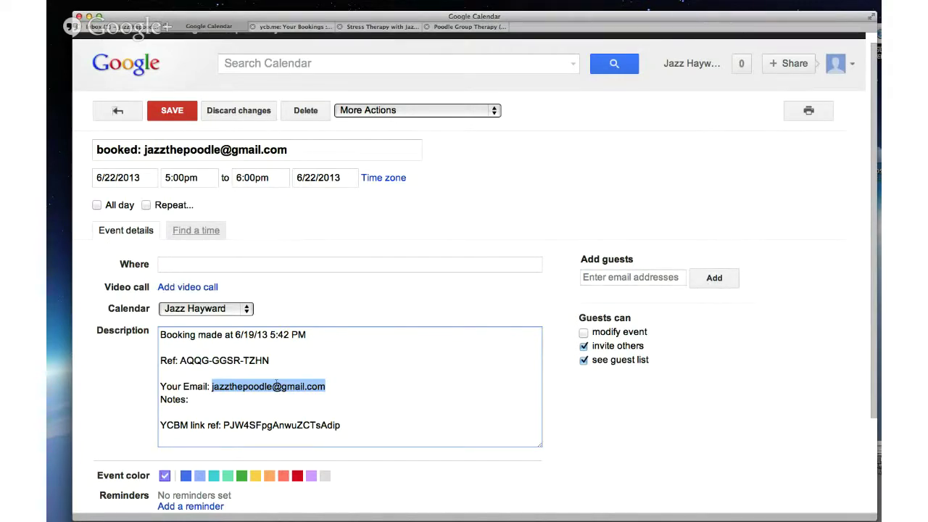
pyautogui.click(634, 278)
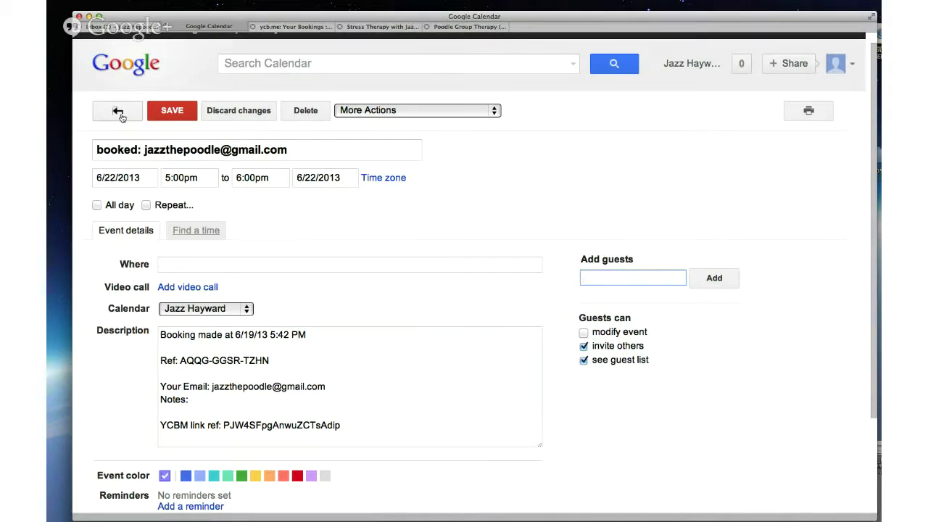
pyautogui.click(119, 113)
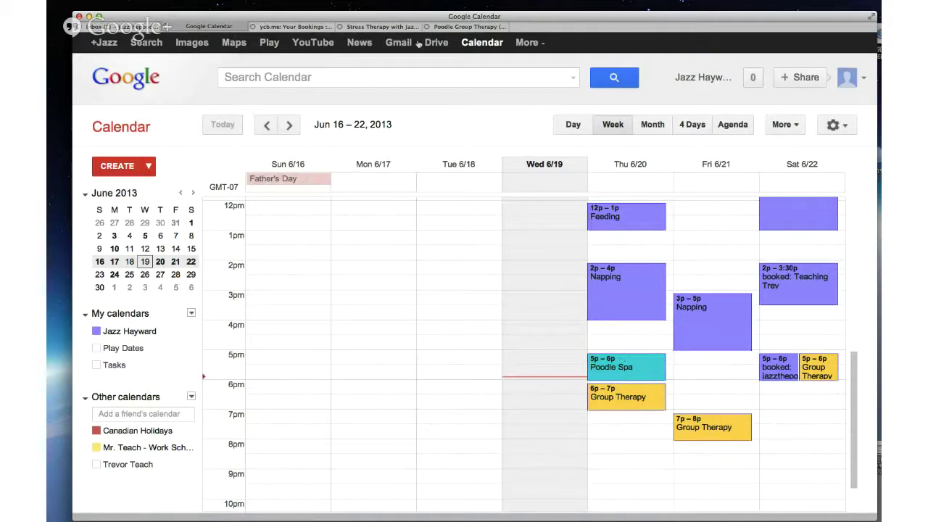
# Step: Check the public Poodle Group Therapy booking page, then edit that profile's basic settings from the dashboard
pyautogui.click(290, 27)
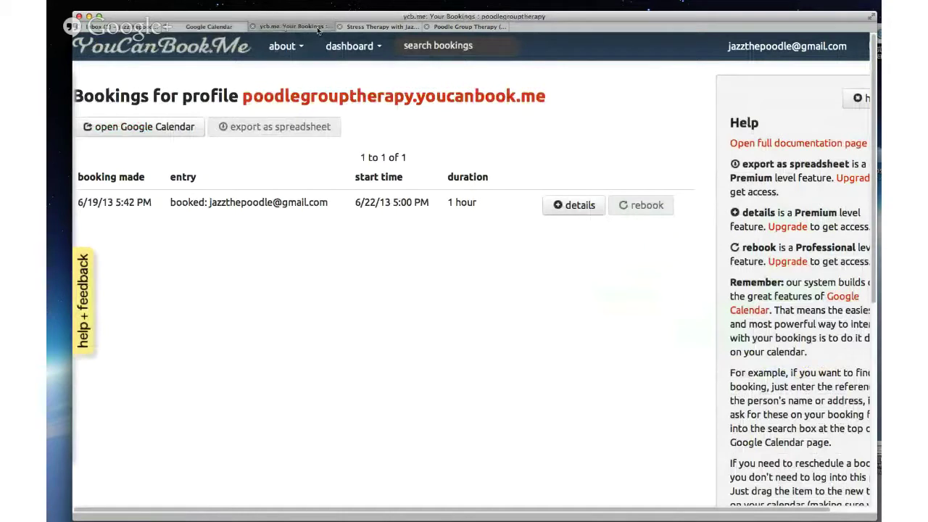
pyautogui.click(319, 99)
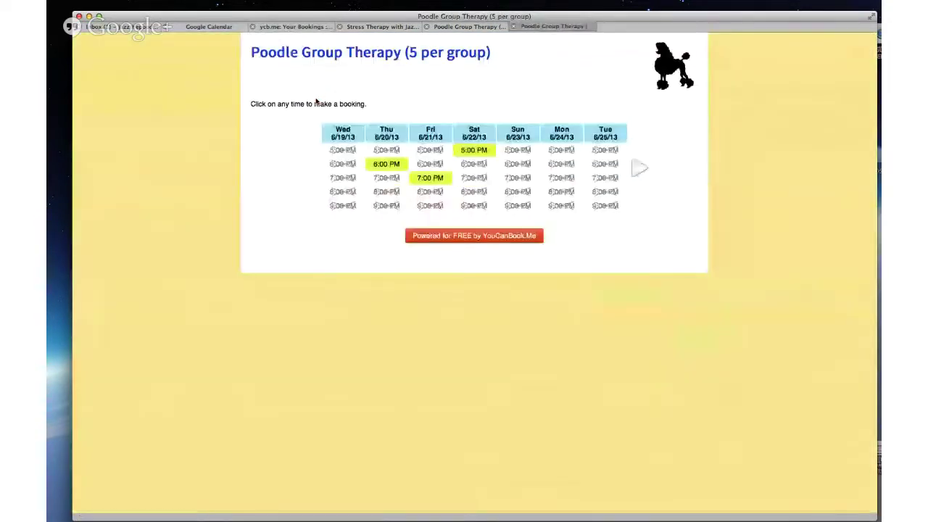
pyautogui.click(317, 27)
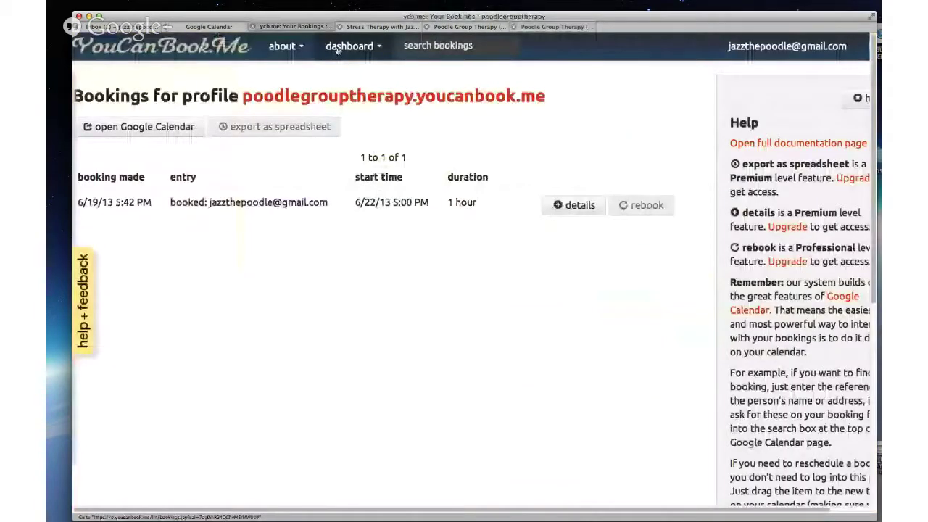
pyautogui.click(337, 48)
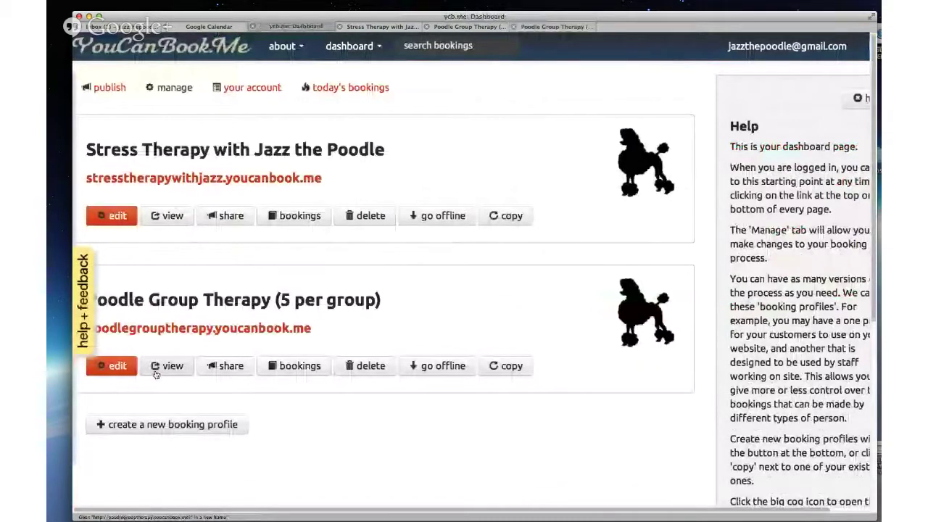
pyautogui.click(114, 368)
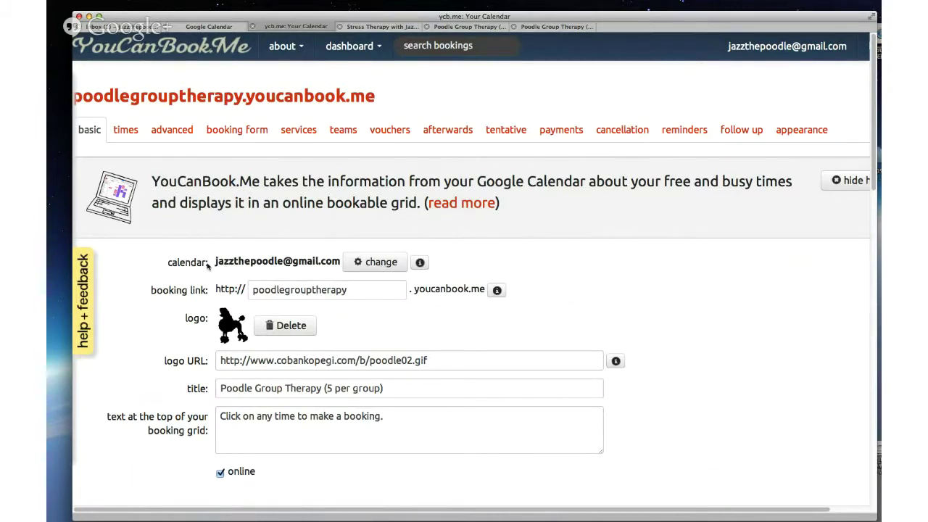
# Step: Add Play Dates and Canadian Holidays to the profile's linked calendars, then review the booking grid and Google Calendar
pyautogui.click(367, 269)
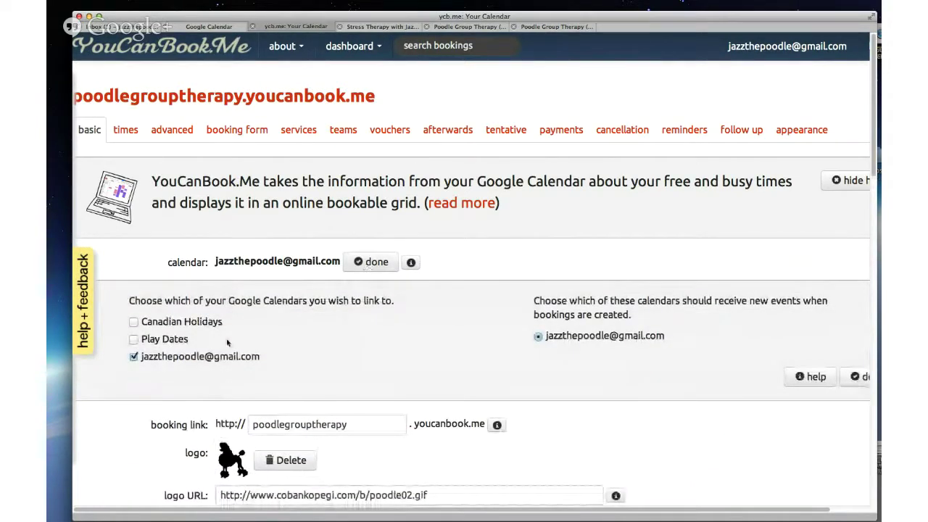
pyautogui.click(134, 338)
pyautogui.click(133, 321)
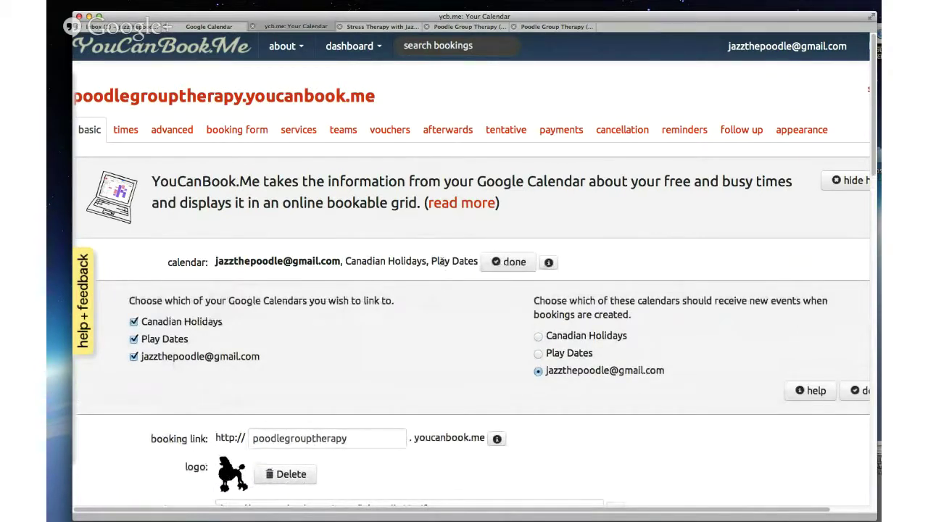
pyautogui.click(469, 27)
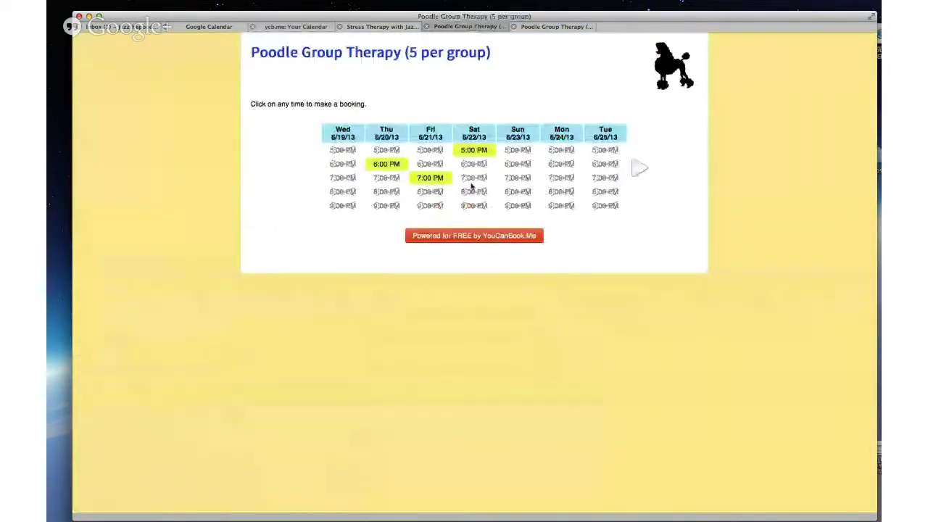
pyautogui.press('super+2')
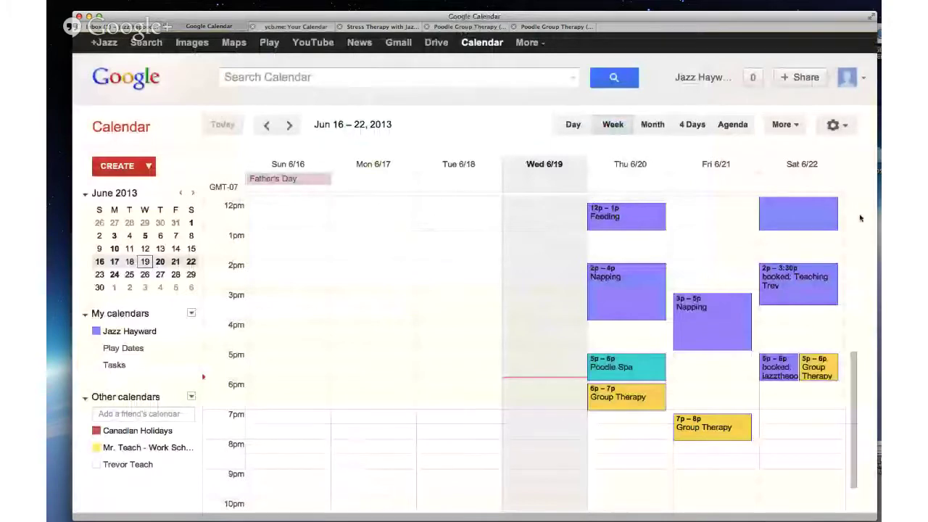